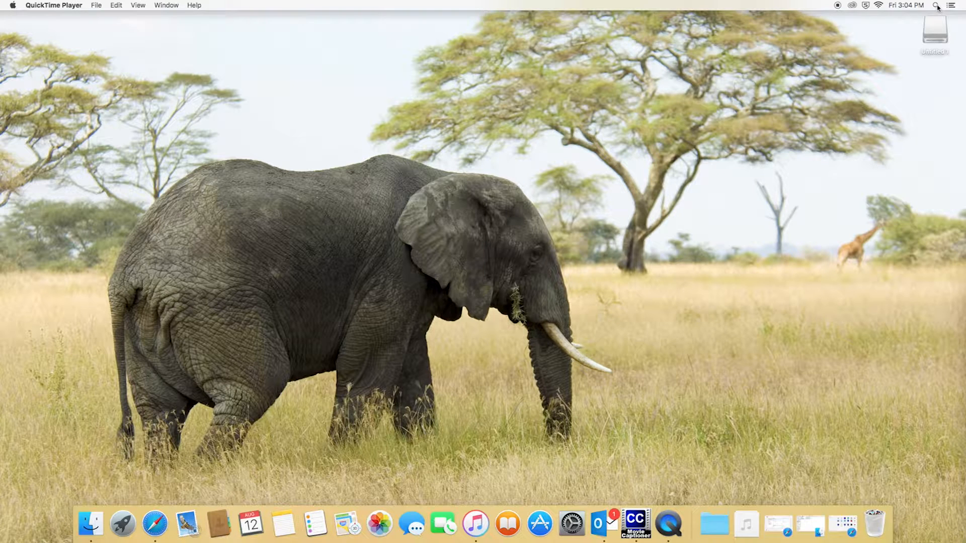
Step: Find Adobe Media Encoder CC 2015 with a system search for "en" and launch it
{"action": "left_click", "coordinate": [936, 5]}
{"action": "type", "text": "en"}
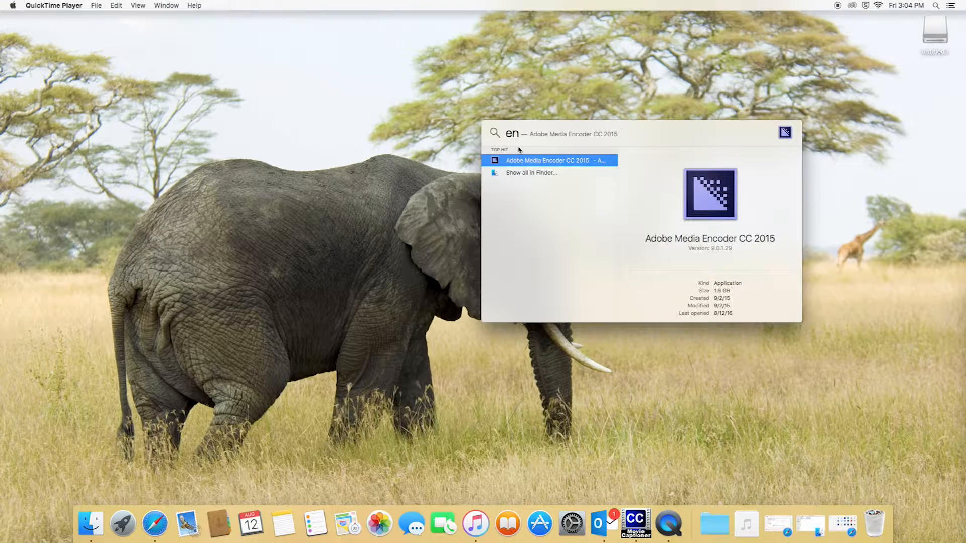
{"action": "left_click", "coordinate": [497, 164]}
{"action": "double_click", "coordinate": [497, 161]}
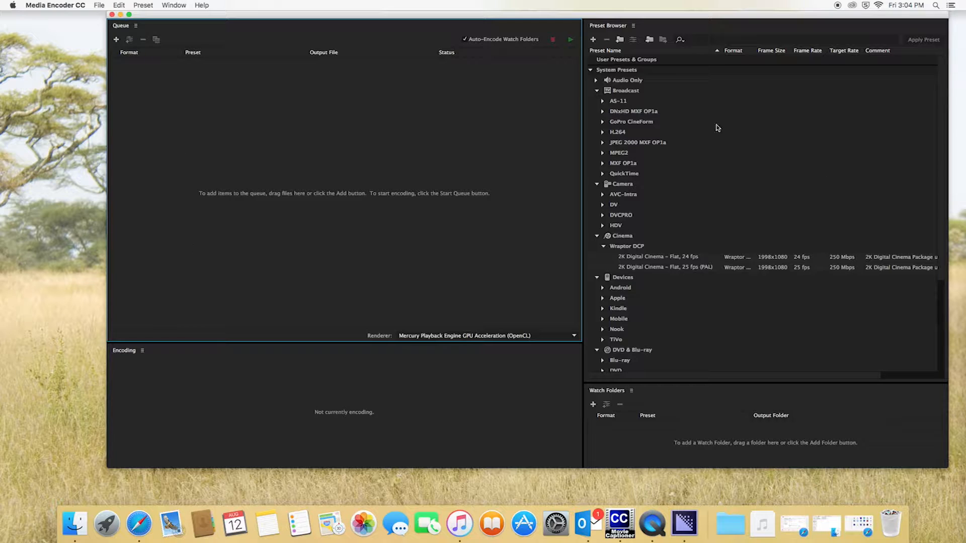
Step: Add BIO201Welcome.mp4 from the BIO201.Welcome folder inside Documents > BioClassDemo2 to the encoding queue
{"action": "left_click", "coordinate": [116, 40]}
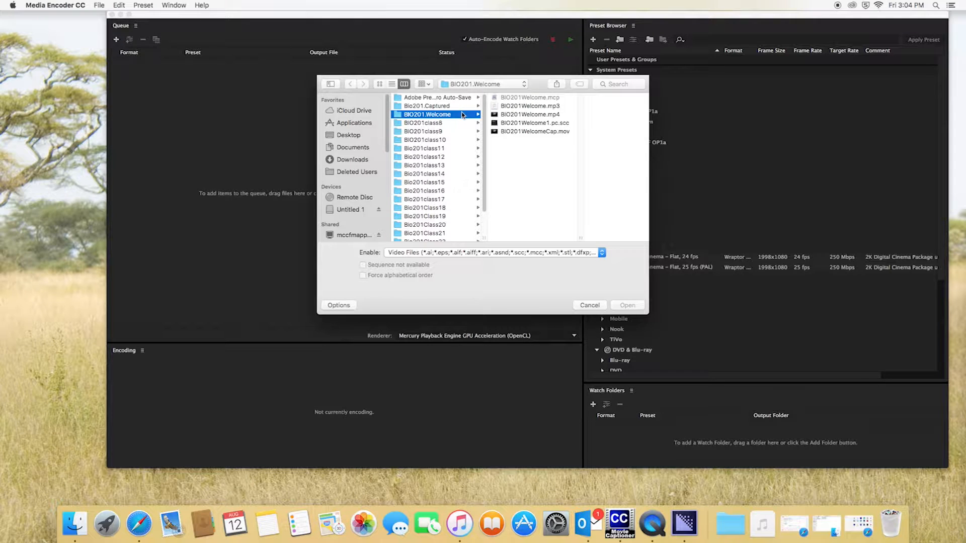
{"action": "left_click", "coordinate": [482, 84]}
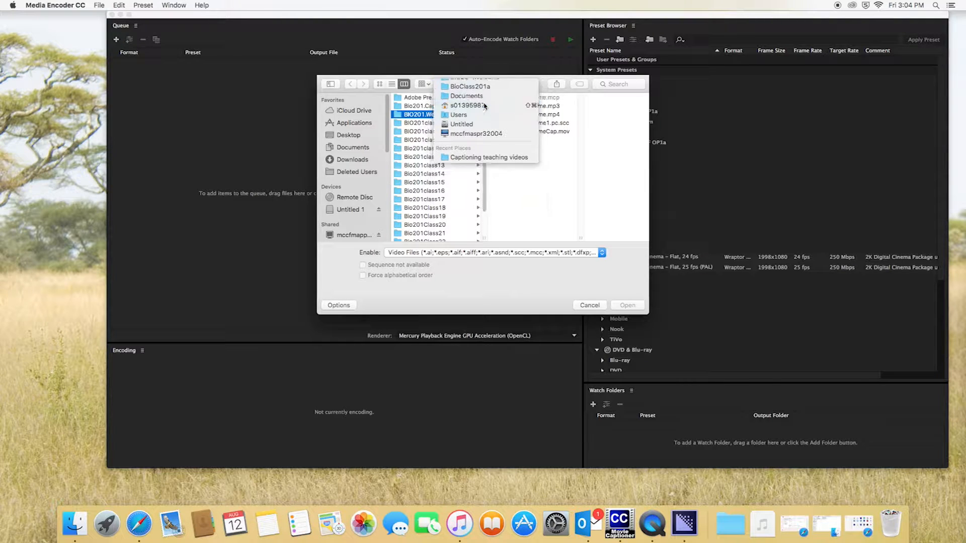
{"action": "left_click", "coordinate": [482, 97]}
{"action": "left_click", "coordinate": [400, 123]}
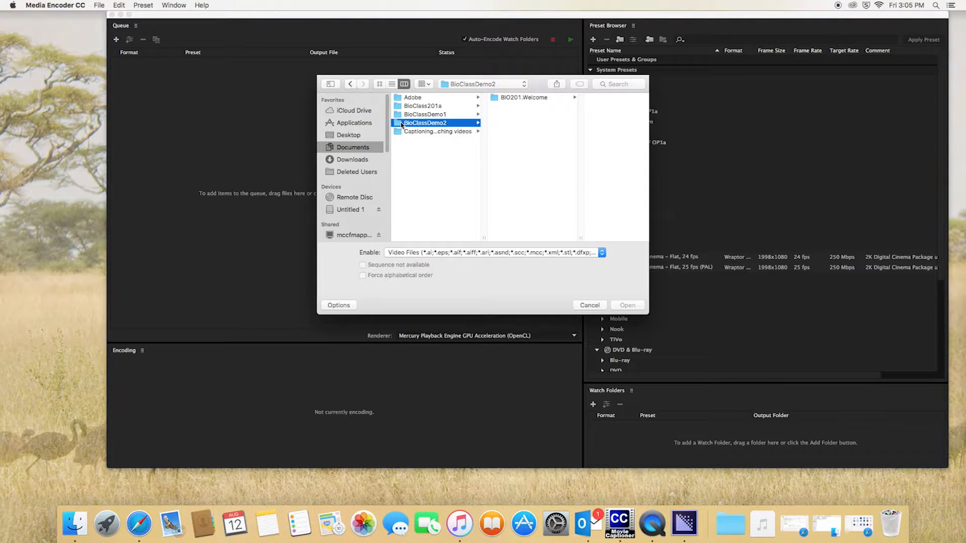
{"action": "left_click", "coordinate": [509, 97]}
{"action": "left_click", "coordinate": [574, 97]}
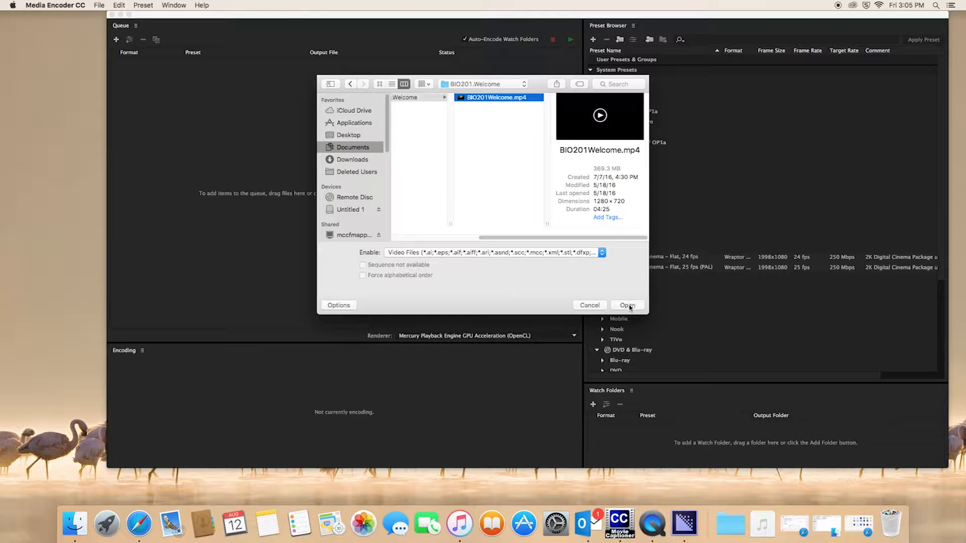
{"action": "left_click", "coordinate": [628, 305]}
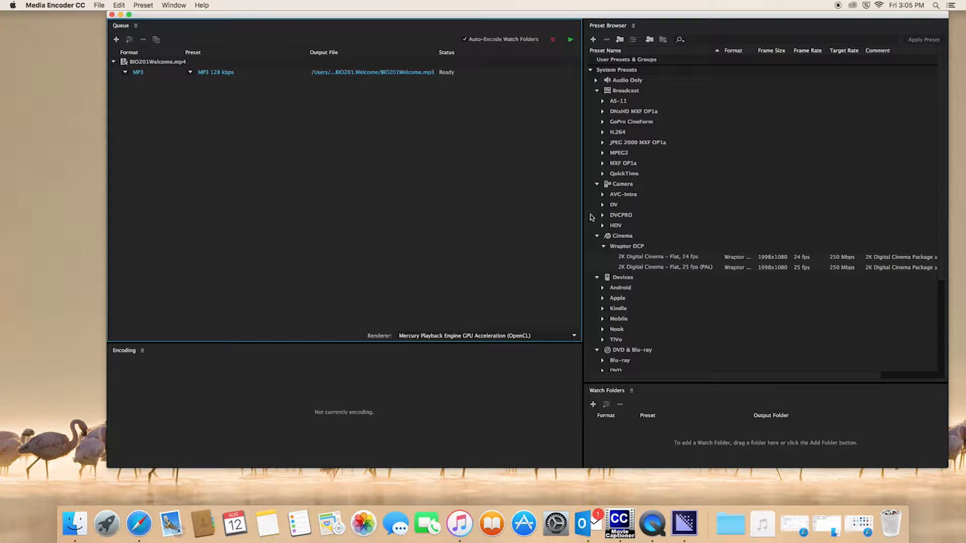
Step: Set the queued clip to export as MP3, saved as BIO201Welcome.mp3 in the BIO201.Welcome folder, and start encoding
{"action": "left_click", "coordinate": [139, 73]}
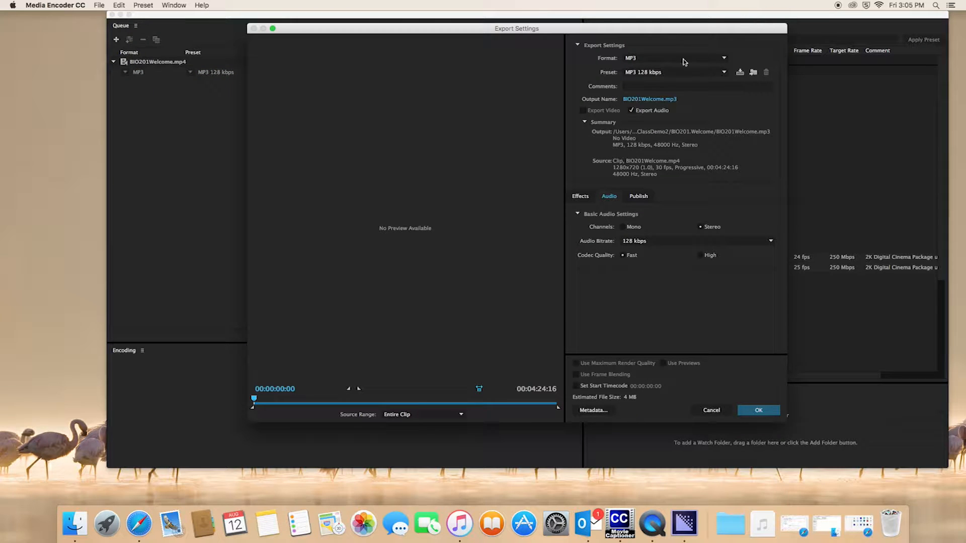
{"action": "left_click", "coordinate": [656, 59]}
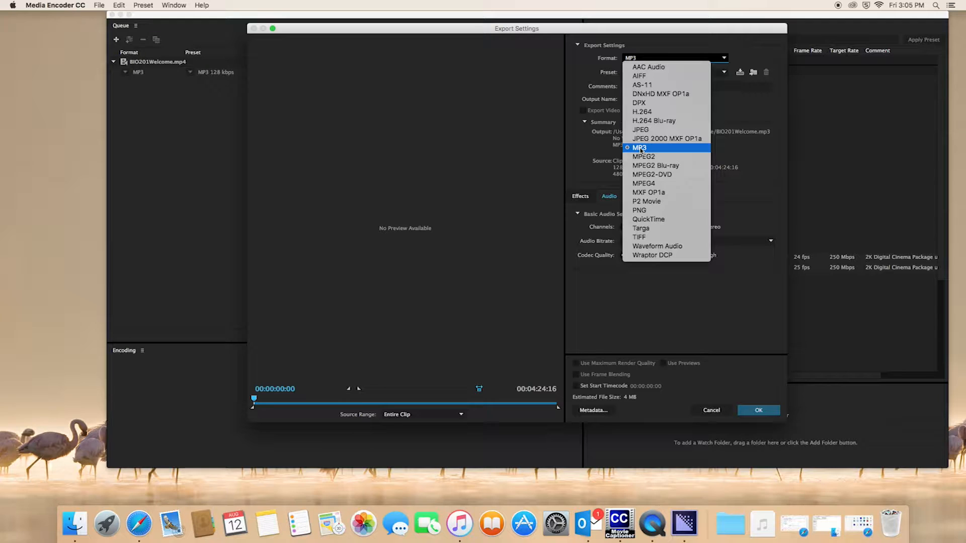
{"action": "left_click", "coordinate": [640, 148]}
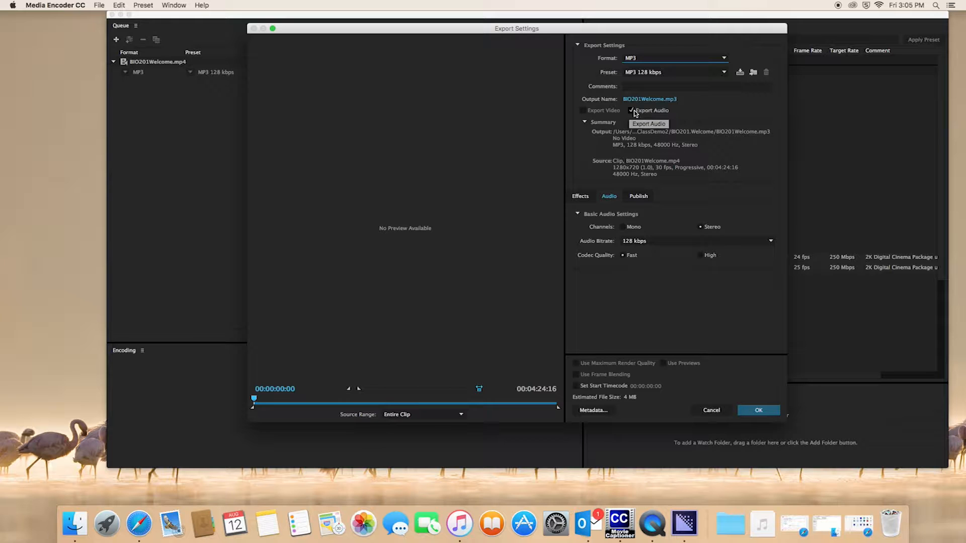
{"action": "left_click", "coordinate": [663, 102]}
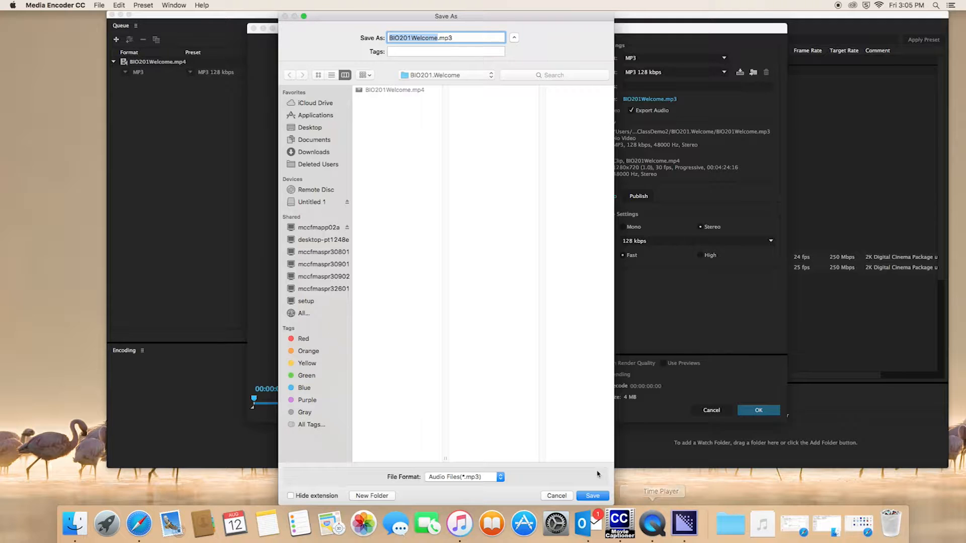
{"action": "left_click", "coordinate": [593, 496]}
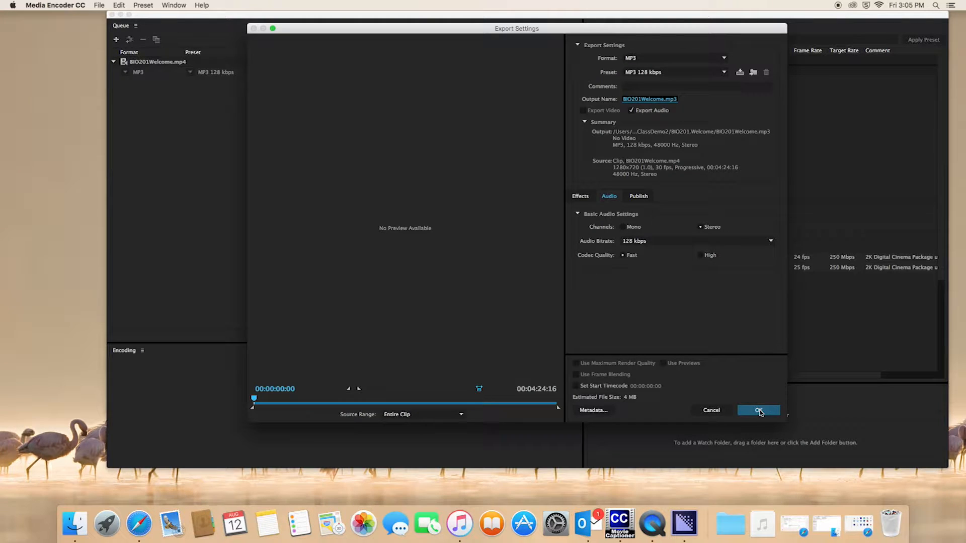
{"action": "left_click", "coordinate": [759, 411]}
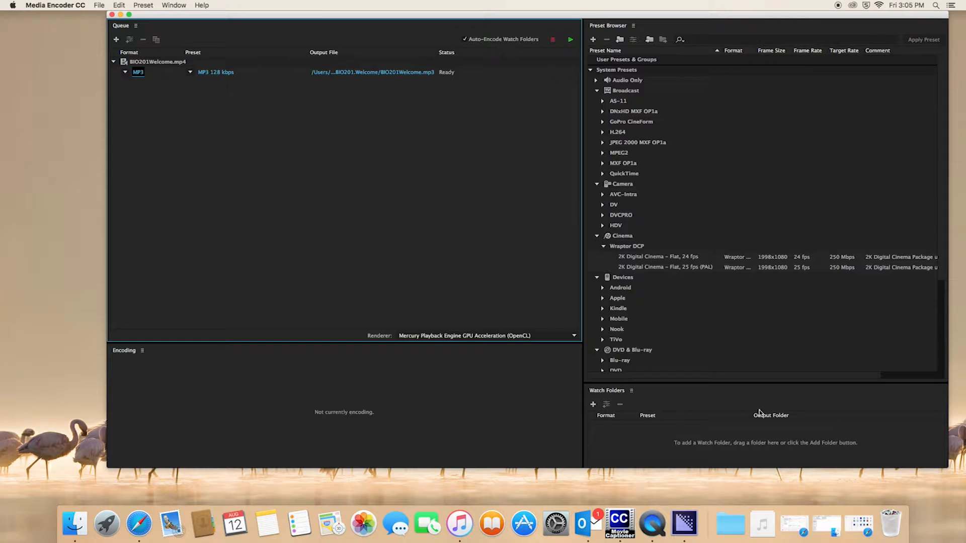
{"action": "left_click", "coordinate": [570, 41]}
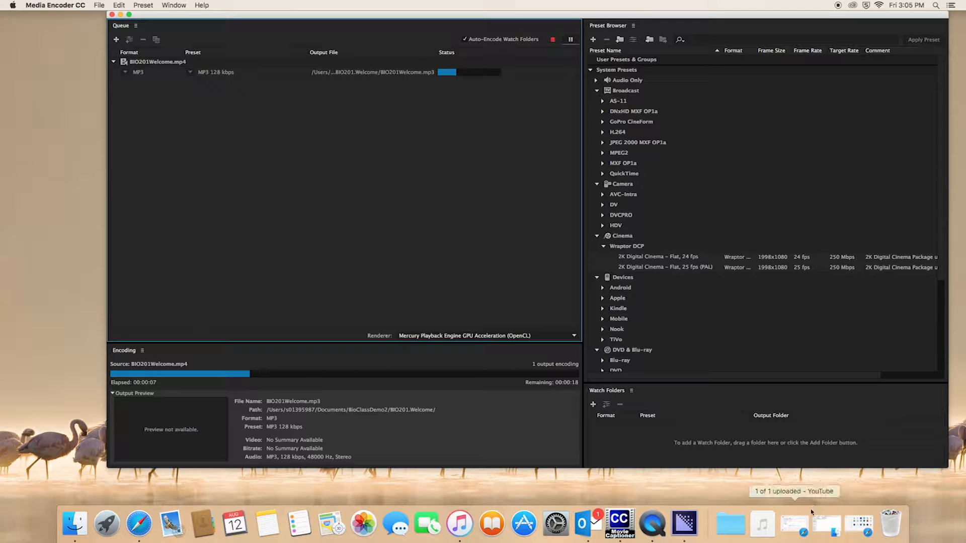
Step: Switch to Safari, open voicebase.com and sign in to the account
{"action": "left_click", "coordinate": [825, 524]}
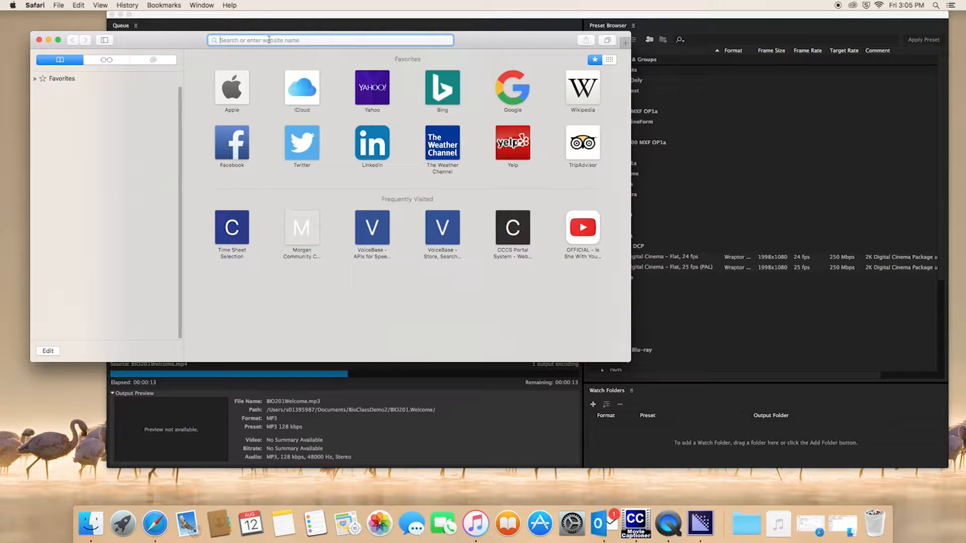
{"action": "type", "text": "voicebase.com"}
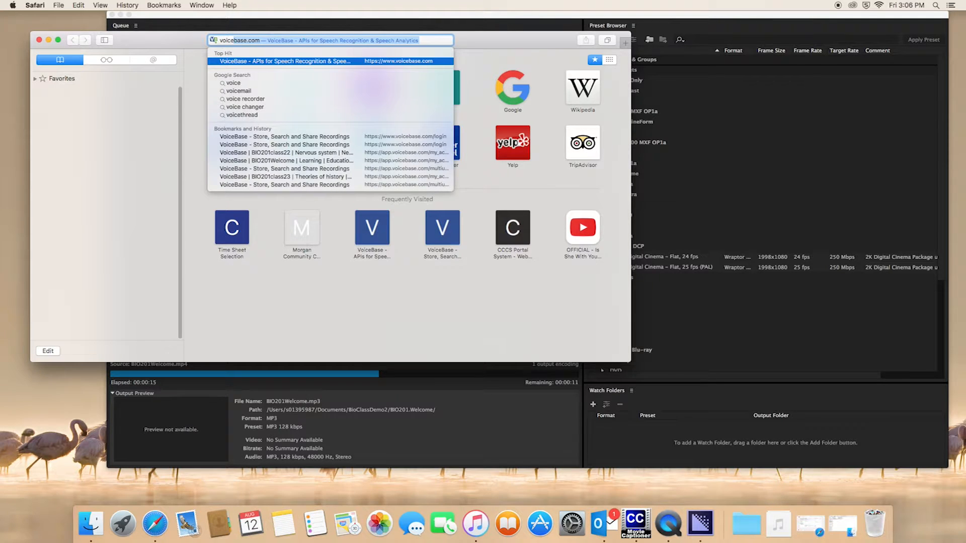
{"action": "key", "text": "Return"}
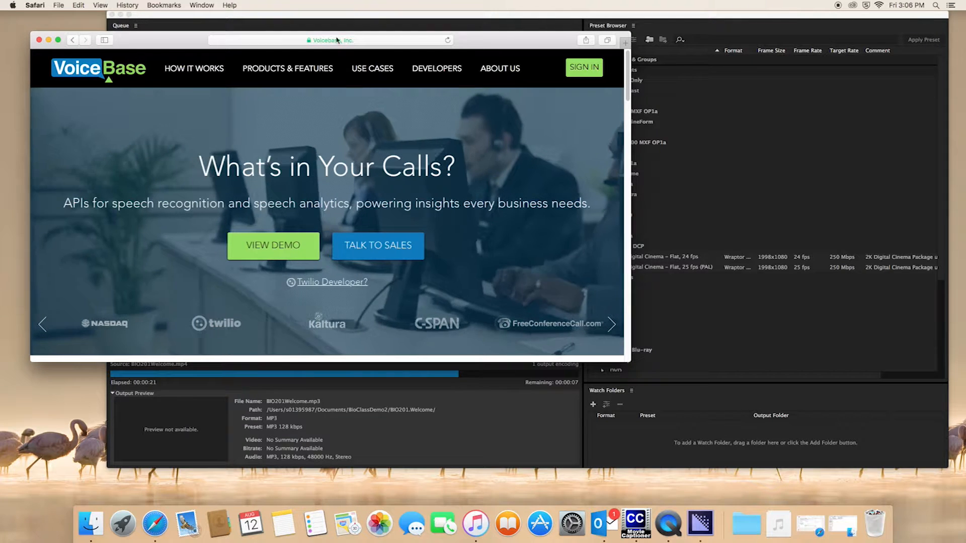
{"action": "left_click", "coordinate": [586, 68]}
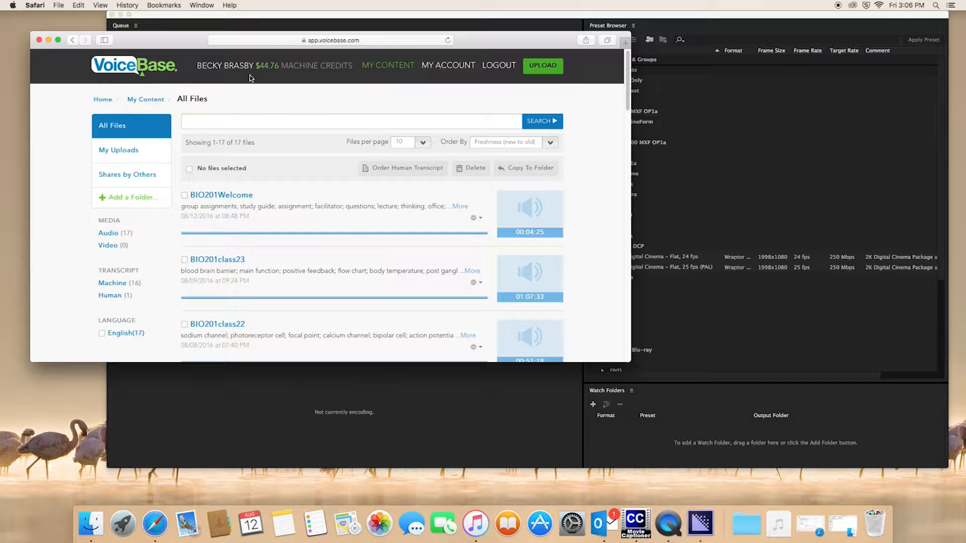
Step: Look through the list of all VoiceBase files and check the encoding status of BIO201Welcome.mp4 in Media Encoder
{"action": "scroll", "coordinate": [269, 240], "scroll_direction": "down", "scroll_amount": 20}
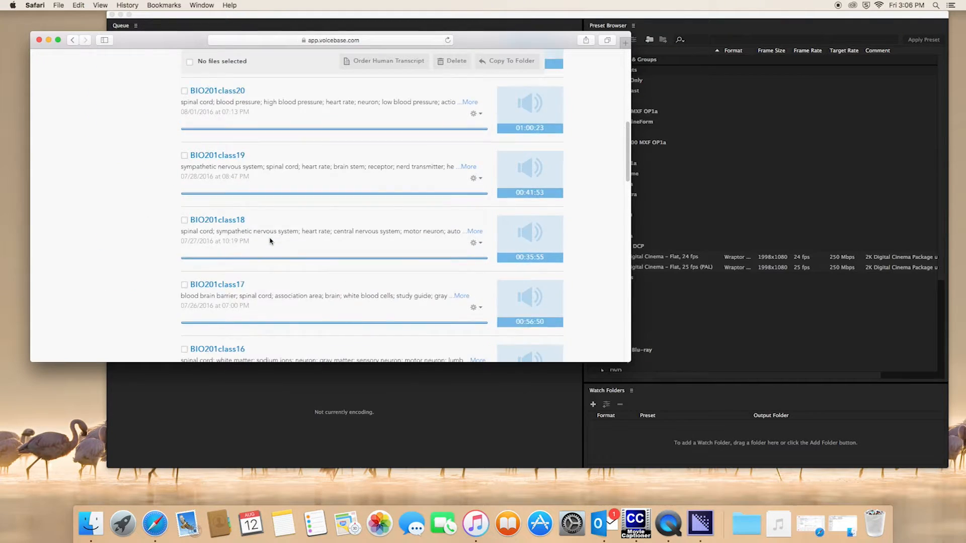
{"action": "scroll", "coordinate": [270, 240], "scroll_direction": "up", "scroll_amount": 3}
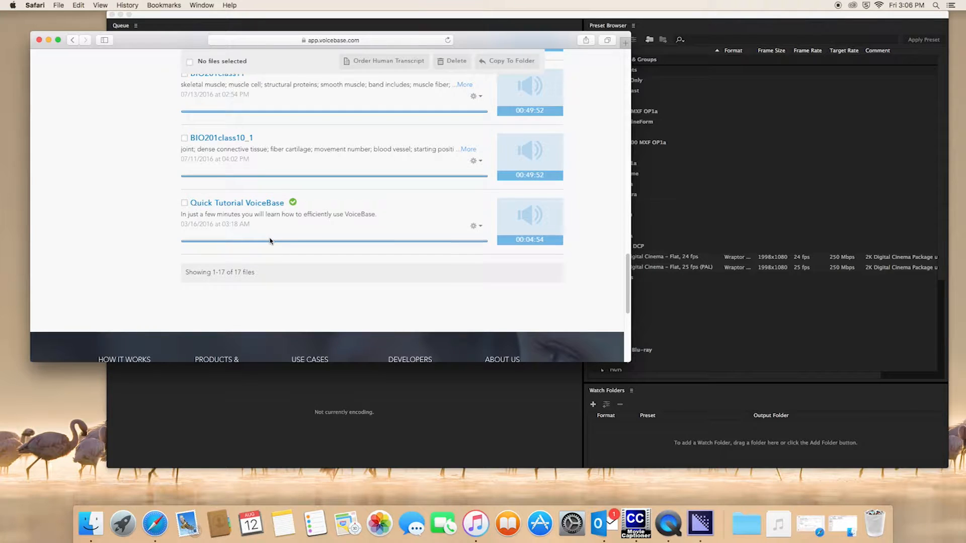
{"action": "scroll", "coordinate": [270, 240], "scroll_direction": "up", "scroll_amount": 10}
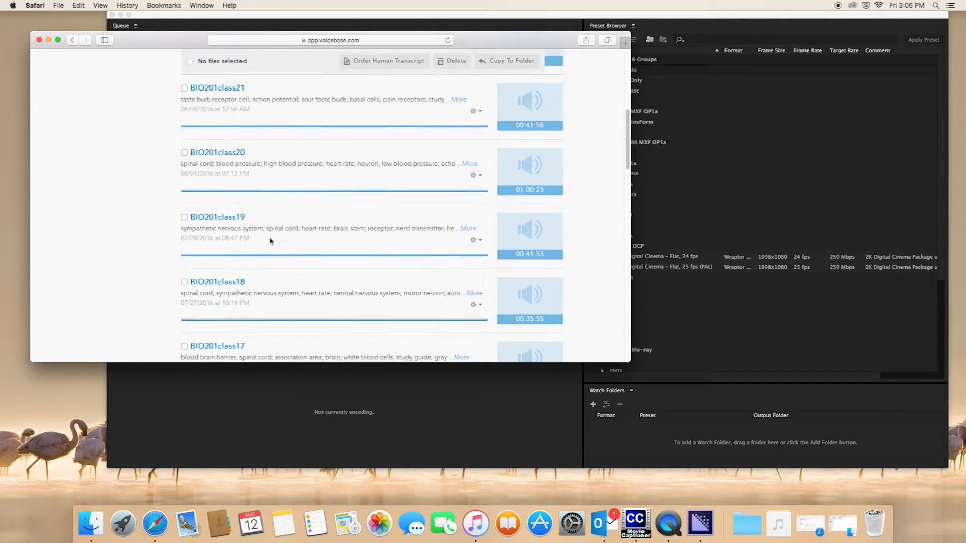
{"action": "scroll", "coordinate": [270, 241], "scroll_direction": "up", "scroll_amount": 5}
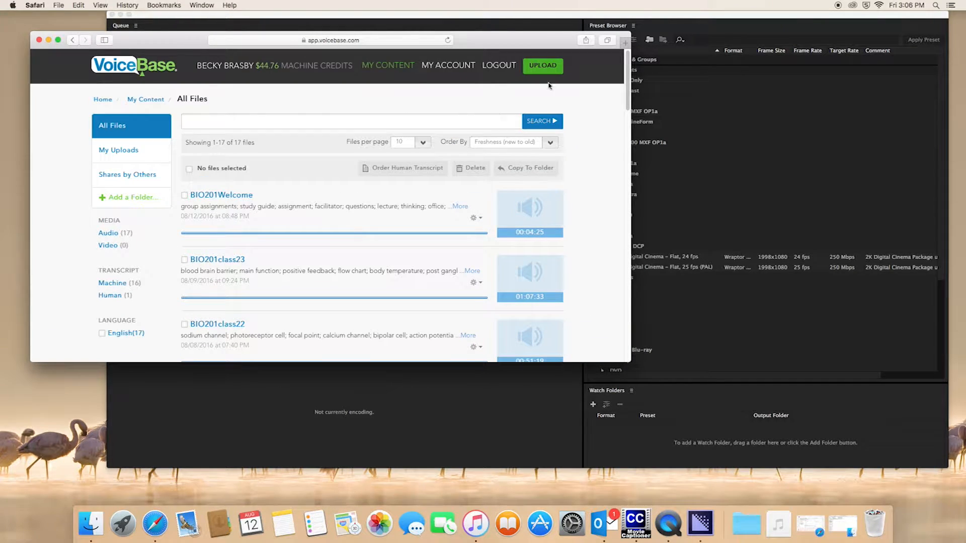
{"action": "left_click_drag", "start_coordinate": [515, 42], "coordinate": [509, 132]}
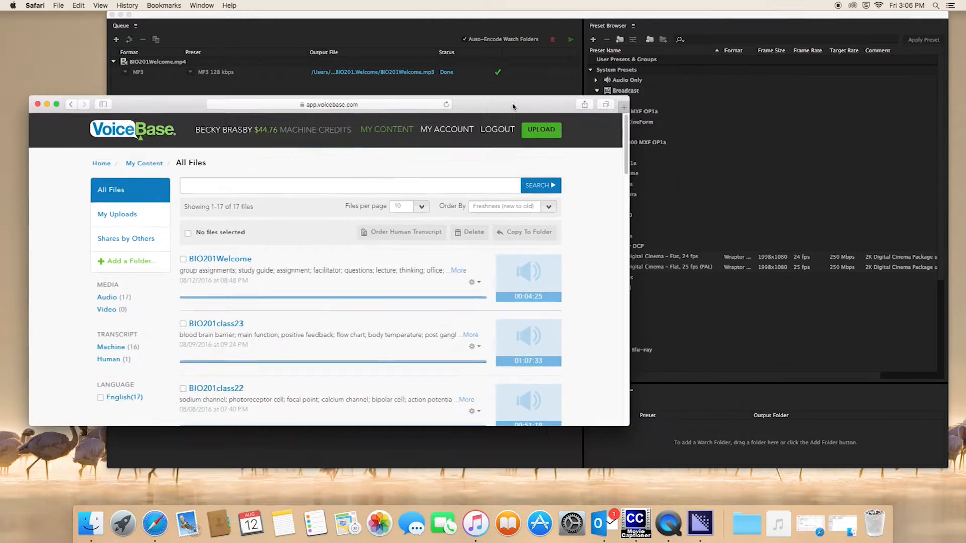
{"action": "left_click", "coordinate": [502, 75]}
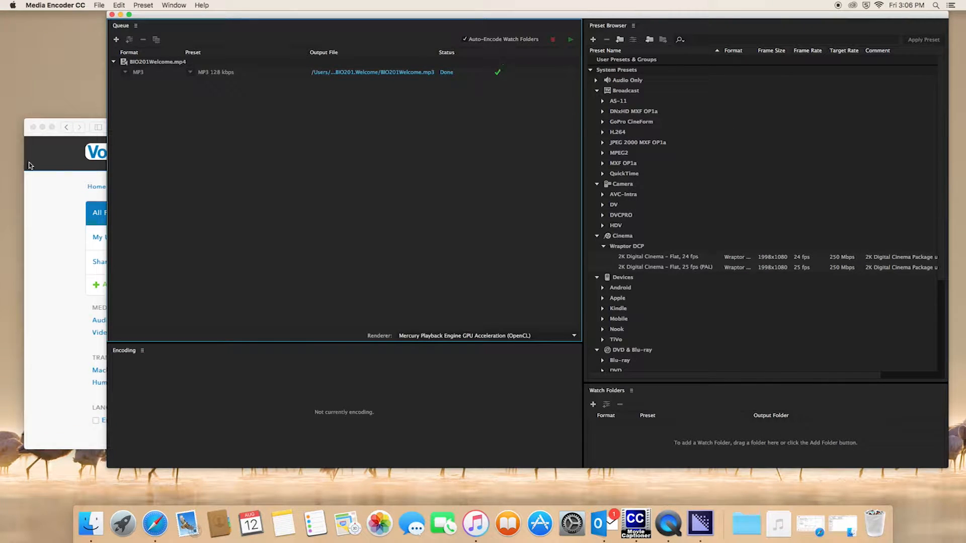
{"action": "left_click", "coordinate": [50, 201]}
Step: Add BIO201Welcome.mp3 from the BIO201.Welcome folder in Documents > BioClassDemo2 to the VoiceBase upload queue
{"action": "left_click", "coordinate": [537, 154]}
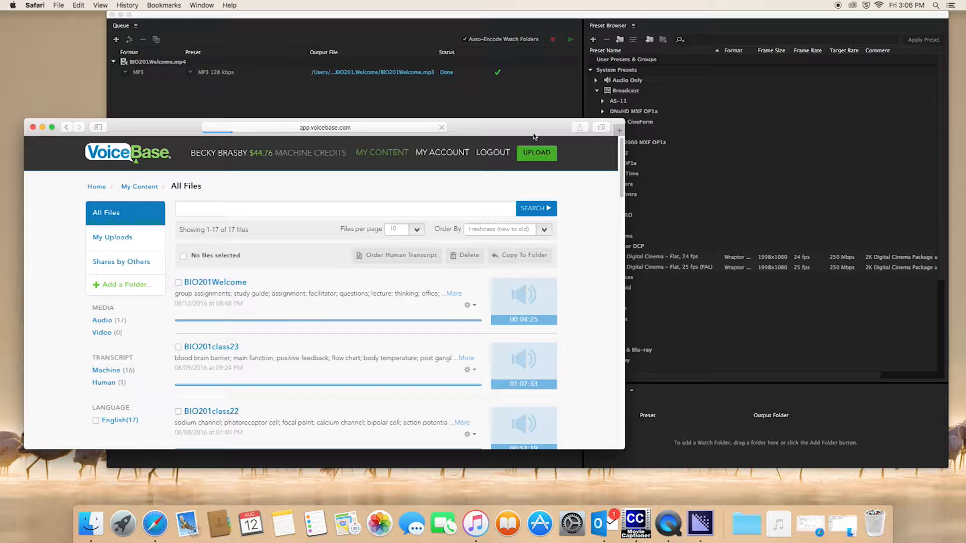
{"action": "left_click", "coordinate": [219, 338]}
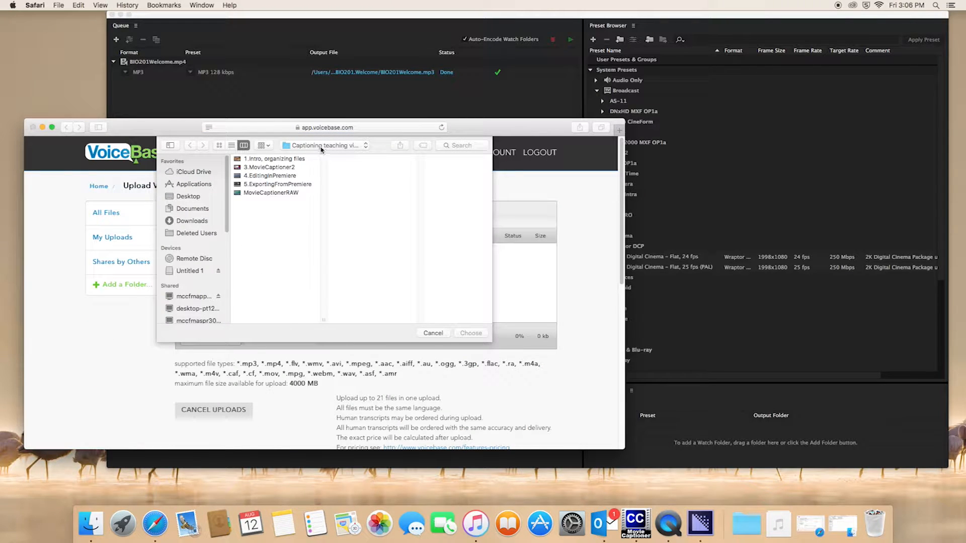
{"action": "left_click", "coordinate": [322, 146]}
{"action": "left_click", "coordinate": [323, 156]}
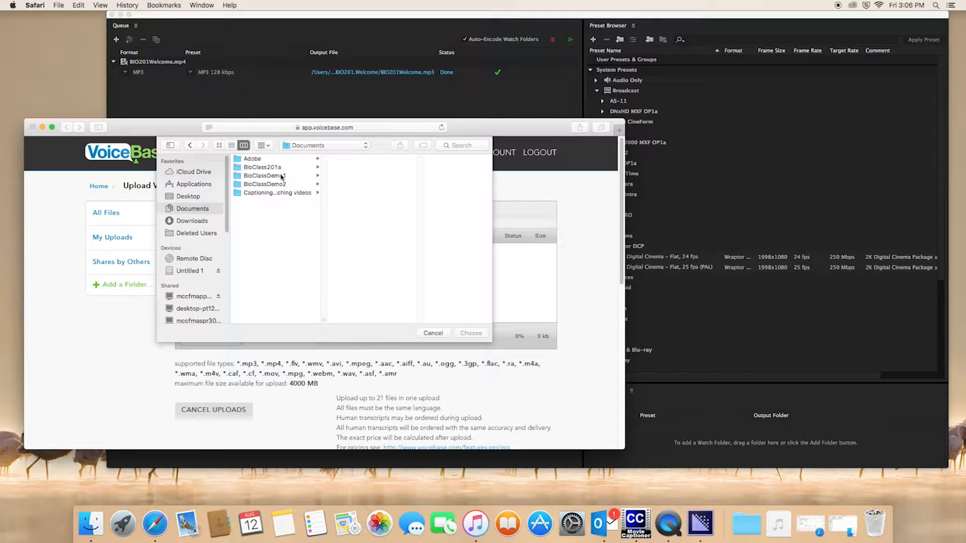
{"action": "left_click", "coordinate": [245, 185]}
{"action": "left_click", "coordinate": [362, 158]}
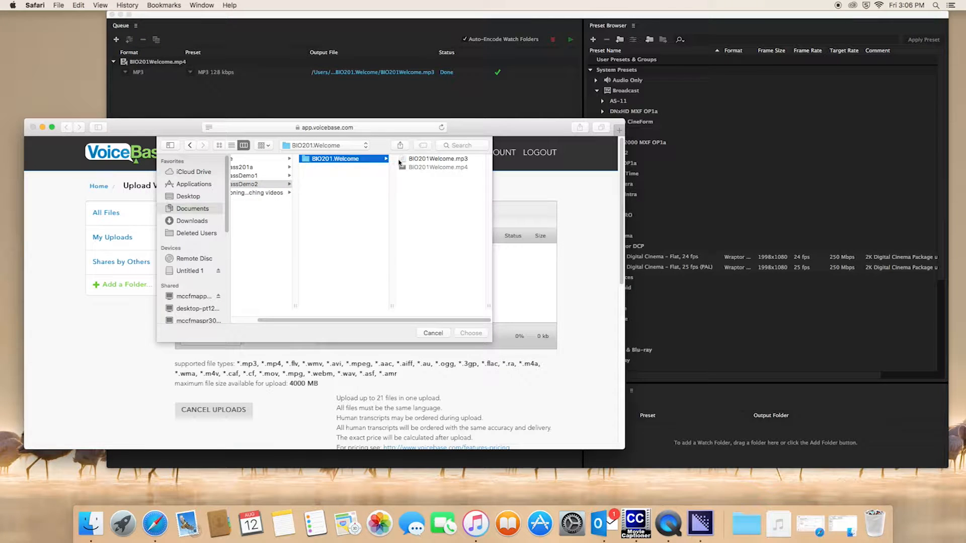
{"action": "left_click", "coordinate": [429, 160]}
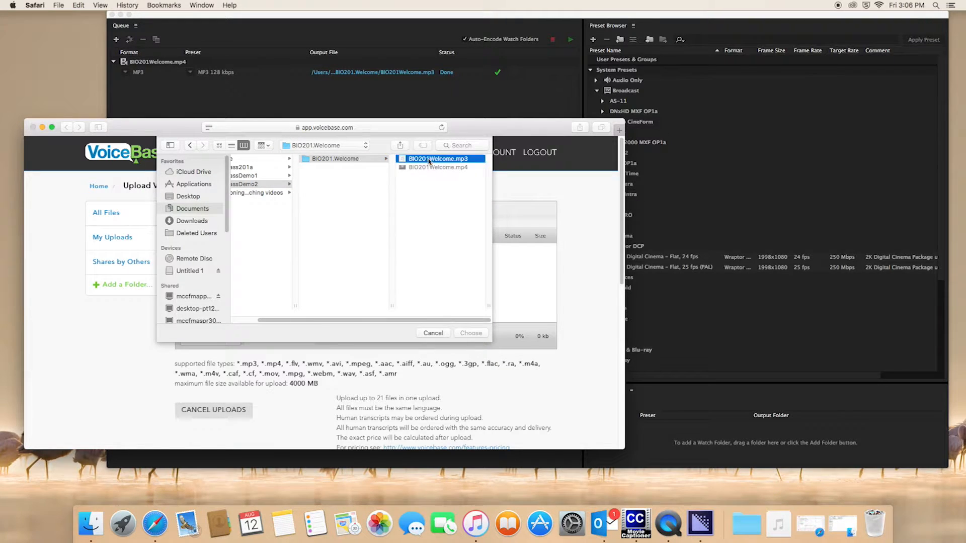
{"action": "left_click", "coordinate": [472, 333]}
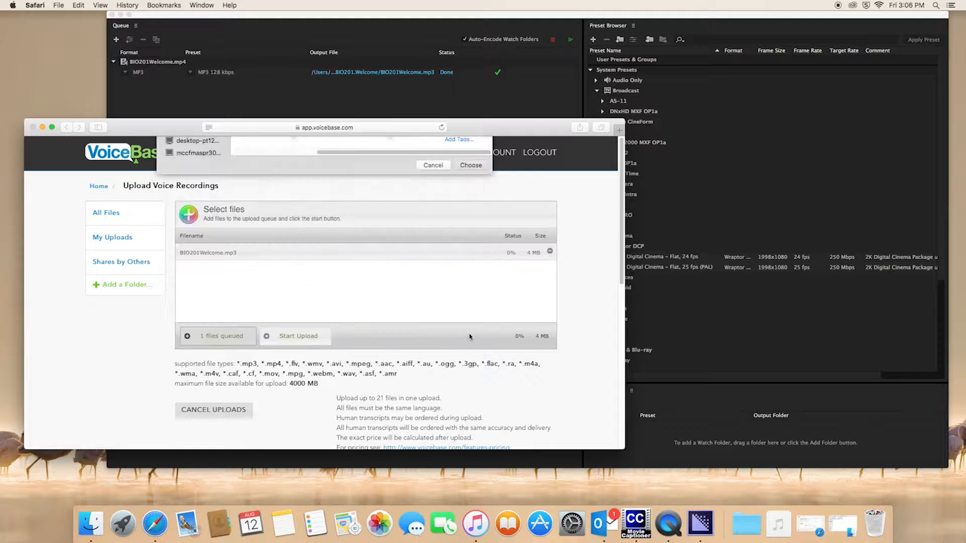
Step: Start the upload and save its details as Private, English, Machine Transcription with the title BIO201Welcome
{"action": "left_click_drag", "start_coordinate": [493, 133], "coordinate": [651, 94]}
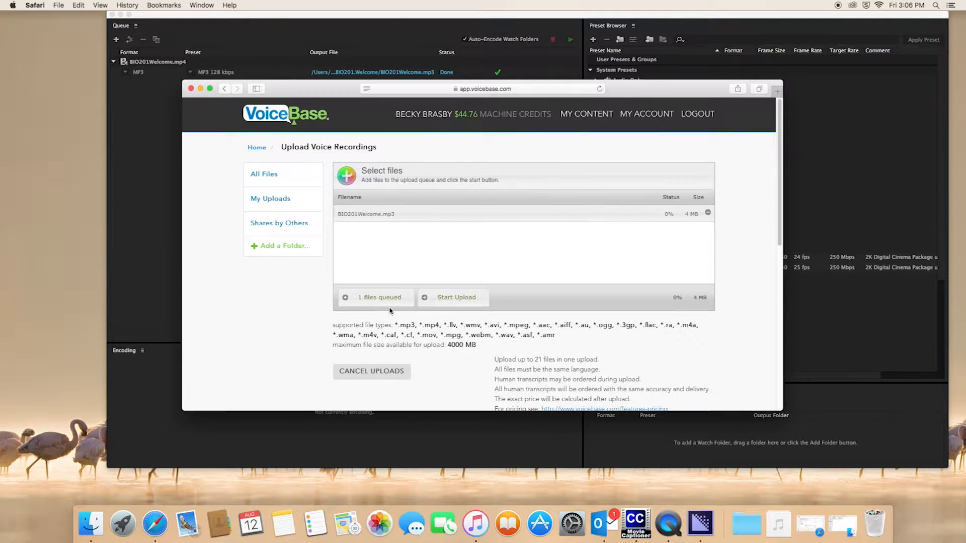
{"action": "left_click", "coordinate": [458, 299]}
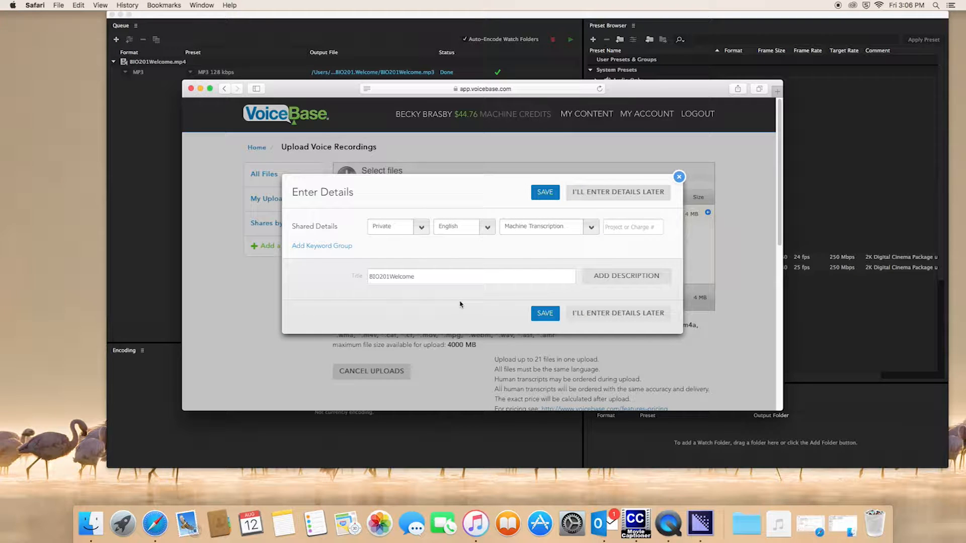
{"action": "left_click", "coordinate": [455, 276]}
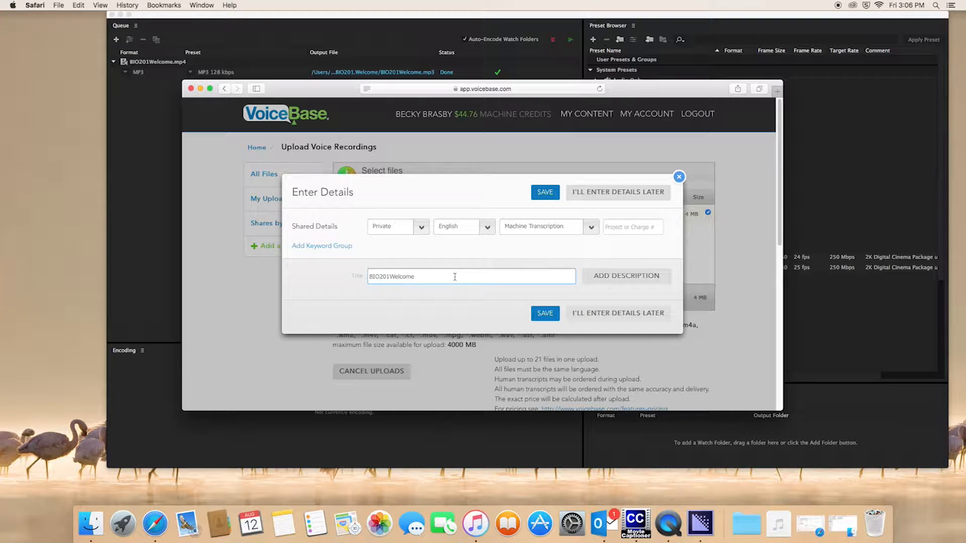
{"action": "left_click", "coordinate": [541, 316]}
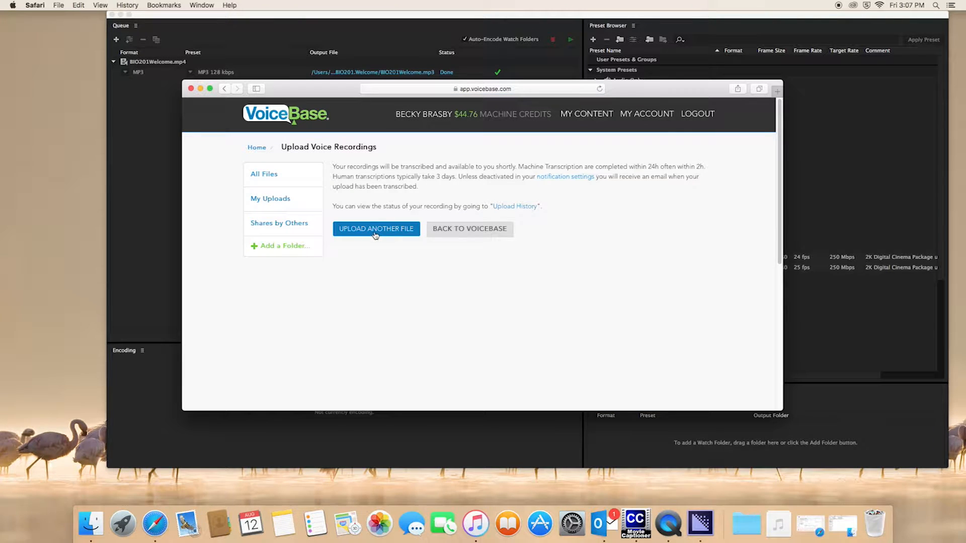
Step: Return to VoiceBase's home page, sign back in to the list of all files and open the processed BIO201Welcome recording
{"action": "left_click", "coordinate": [646, 119]}
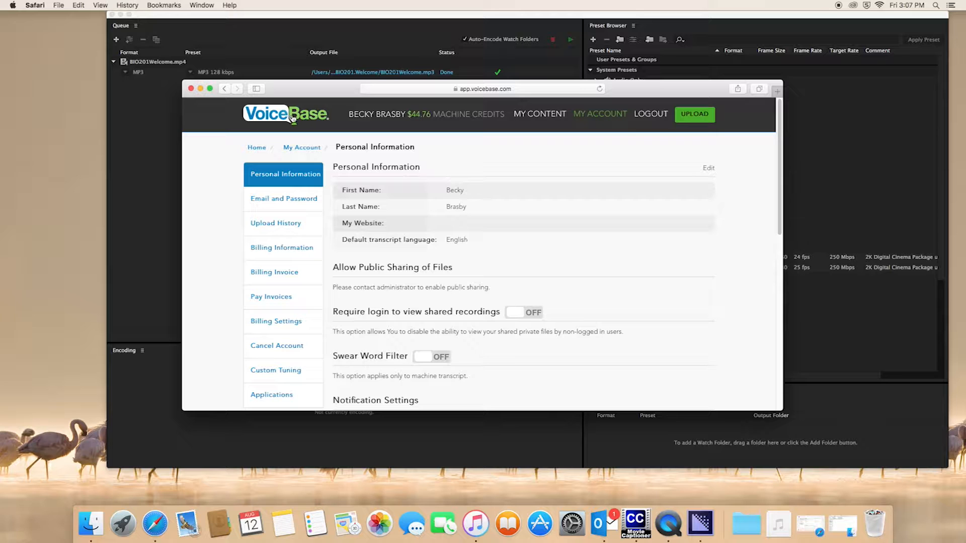
{"action": "left_click", "coordinate": [257, 149]}
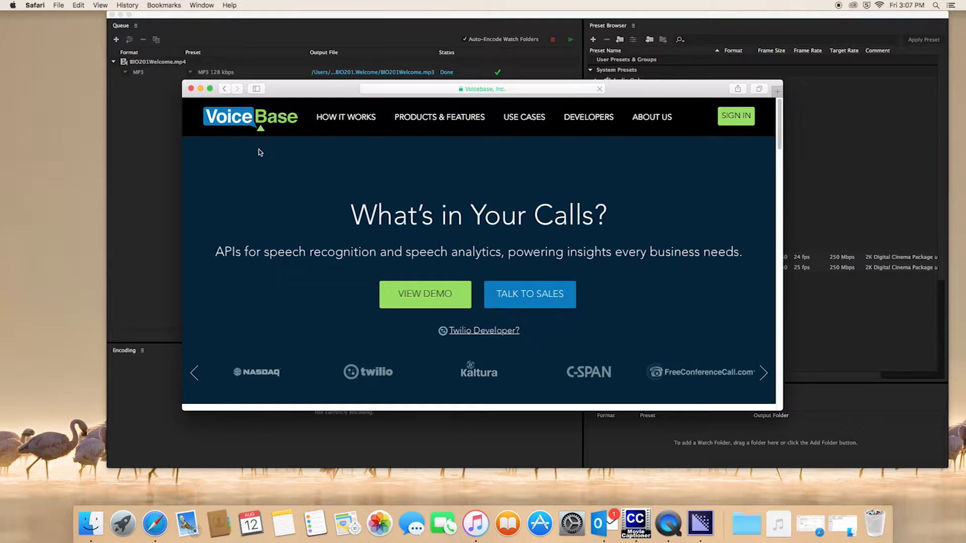
{"action": "left_click", "coordinate": [746, 117]}
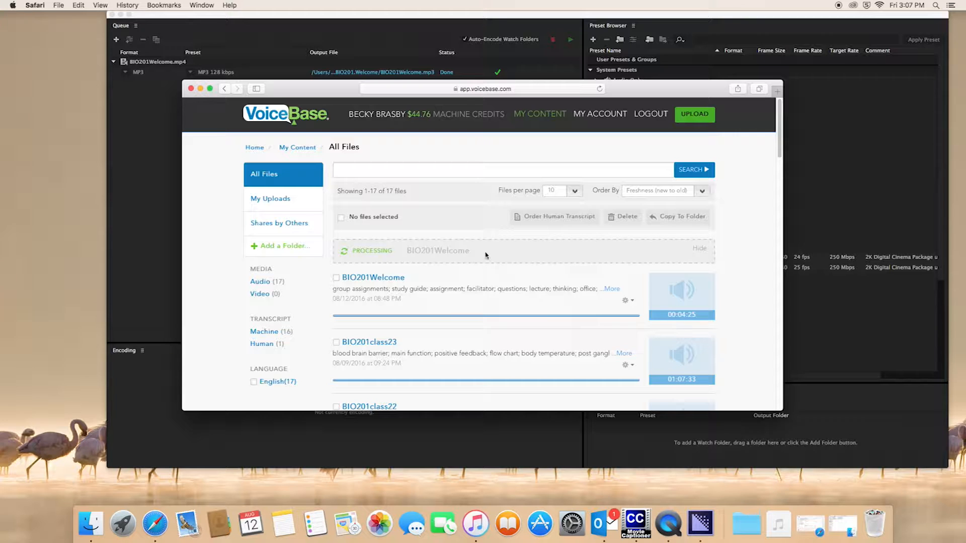
{"action": "scroll", "coordinate": [487, 252], "scroll_direction": "down", "scroll_amount": 2}
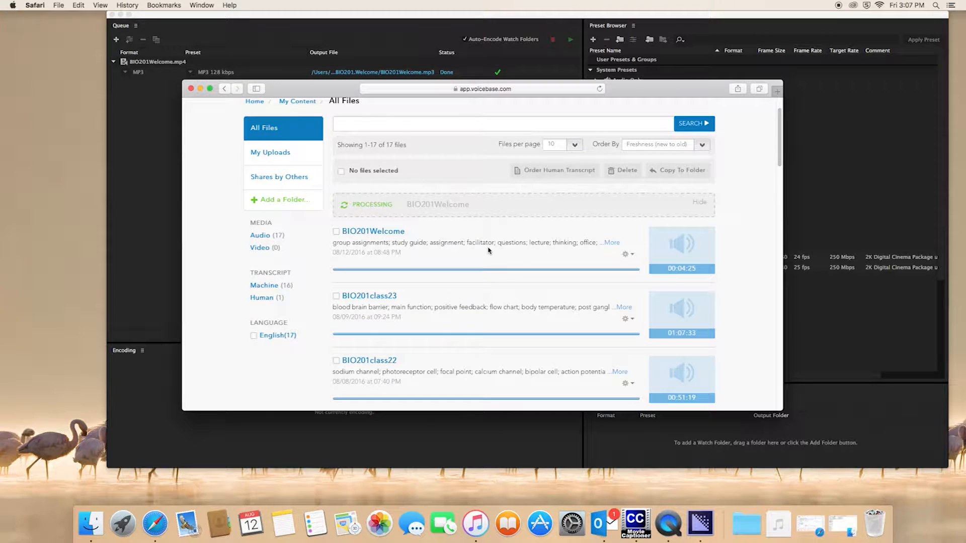
{"action": "left_click", "coordinate": [381, 232]}
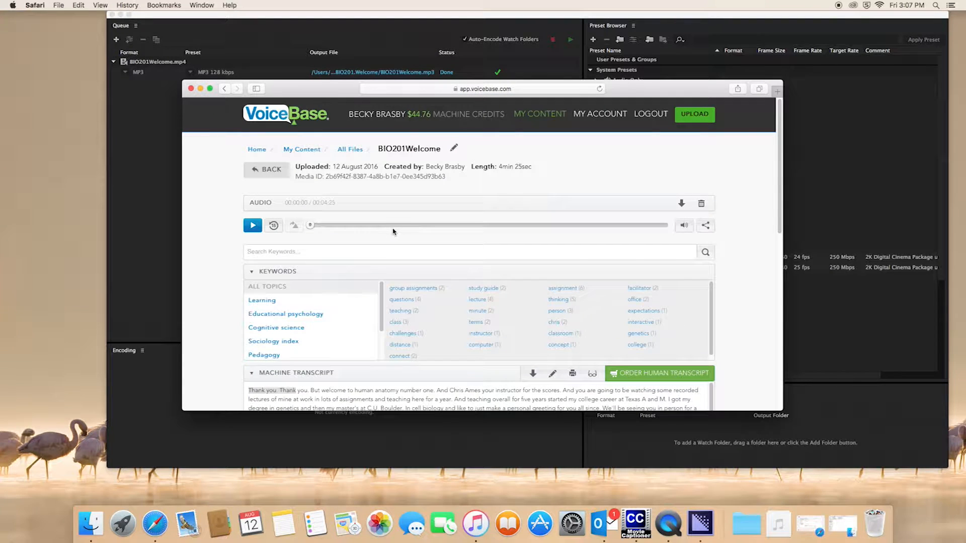
Step: Review the recording's keywords and machine transcript, and select the entire transcript text for copying
{"action": "scroll", "coordinate": [393, 232], "scroll_direction": "down", "scroll_amount": 2}
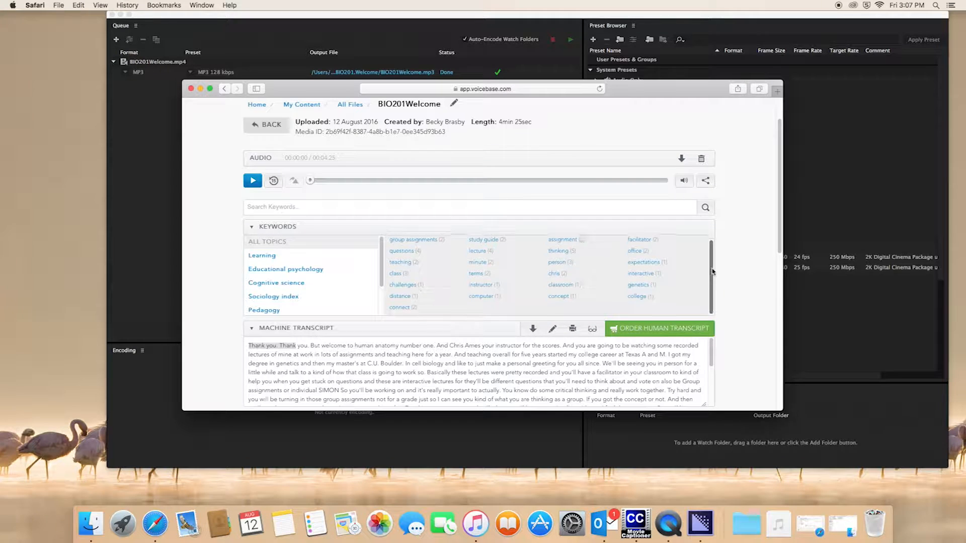
{"action": "mouse_move", "coordinate": [407, 258]}
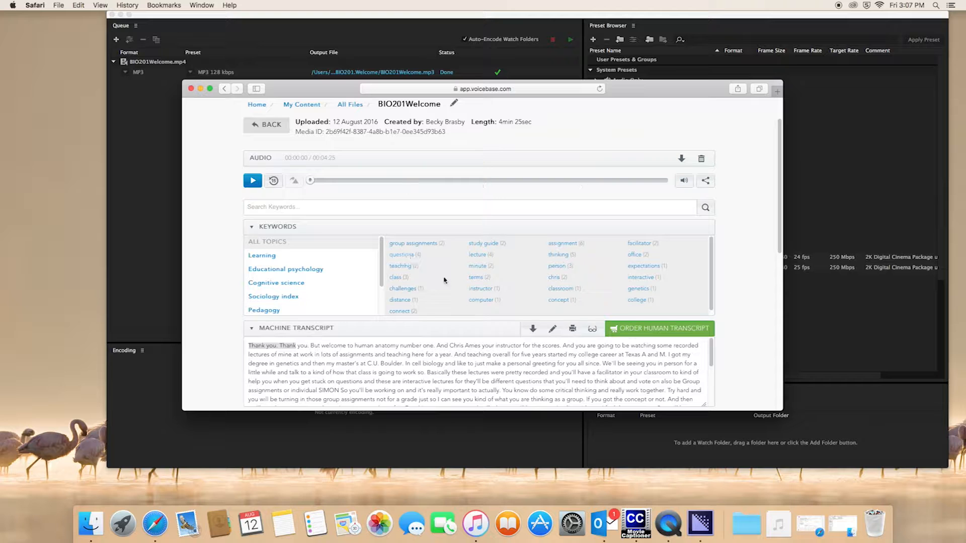
{"action": "scroll", "coordinate": [781, 237], "scroll_direction": "down", "scroll_amount": 3}
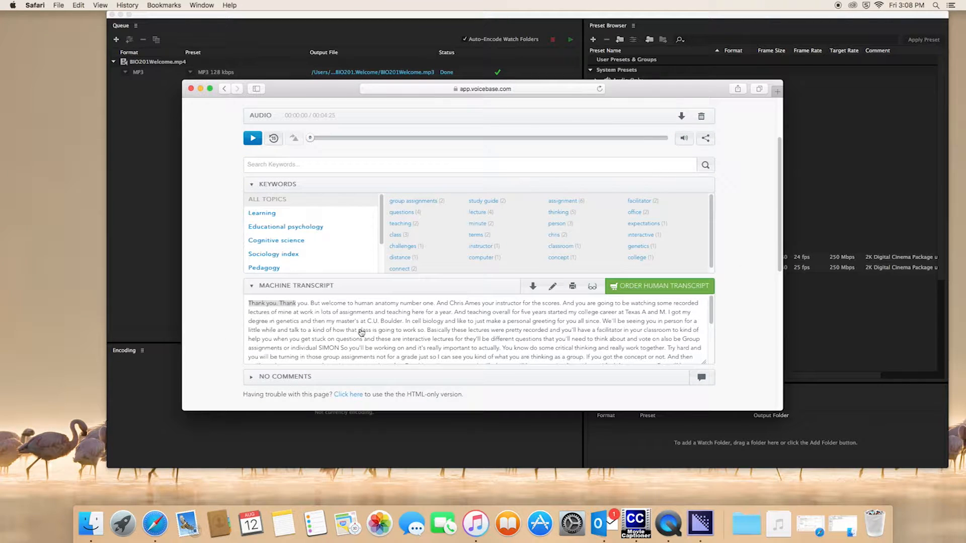
{"action": "scroll", "coordinate": [375, 329], "scroll_direction": "down", "scroll_amount": 4}
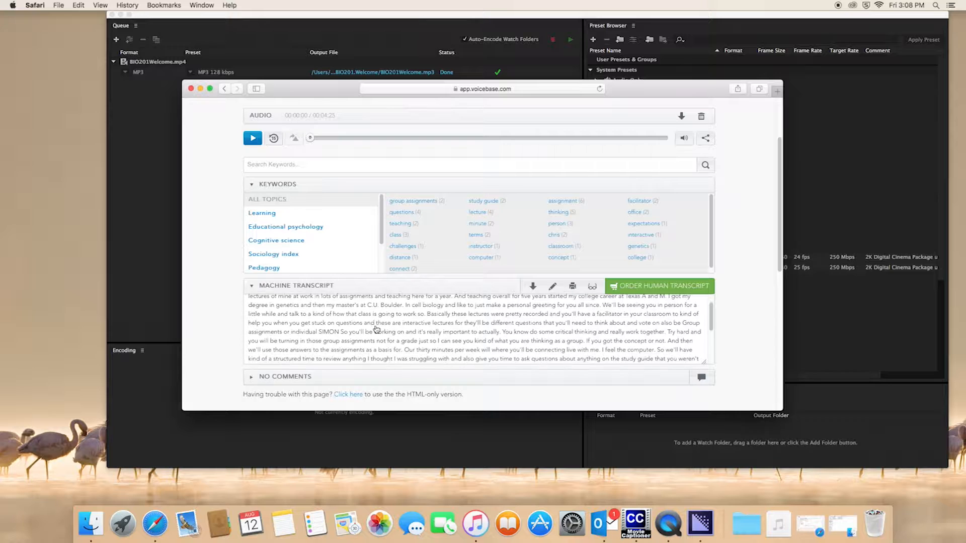
{"action": "scroll", "coordinate": [377, 330], "scroll_direction": "down", "scroll_amount": 10}
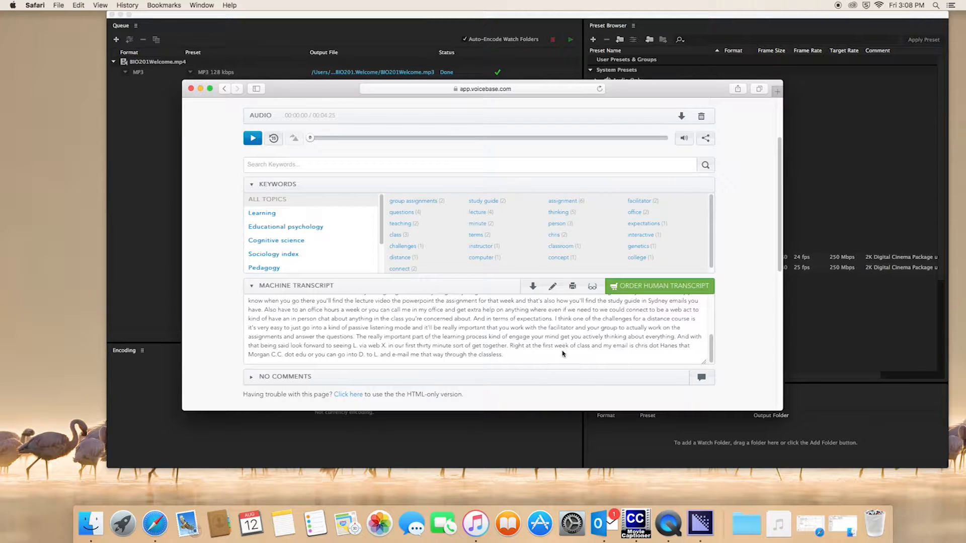
{"action": "left_click_drag", "start_coordinate": [503, 355], "coordinate": [243, 302]}
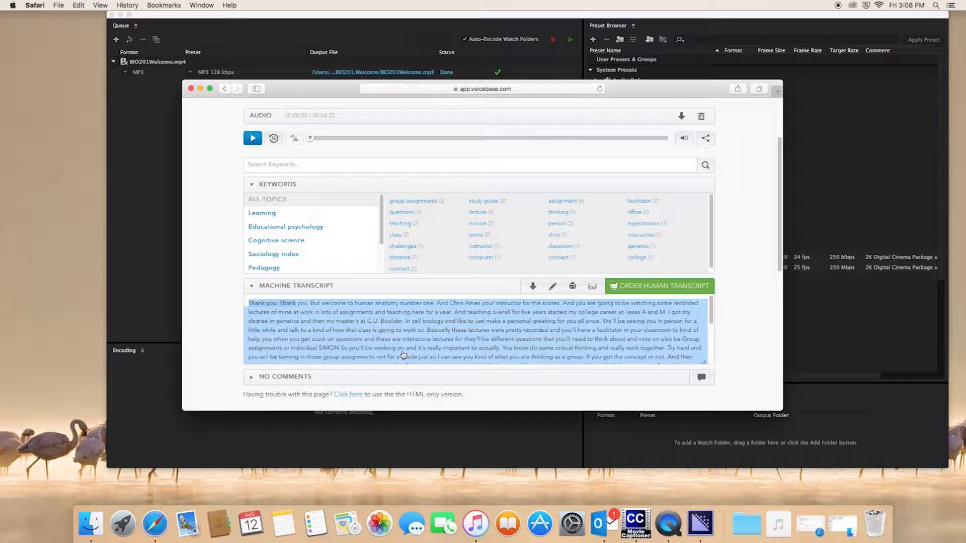
Step: Search the Mac for "word" and launch Microsoft Word
{"action": "left_click", "coordinate": [936, 6]}
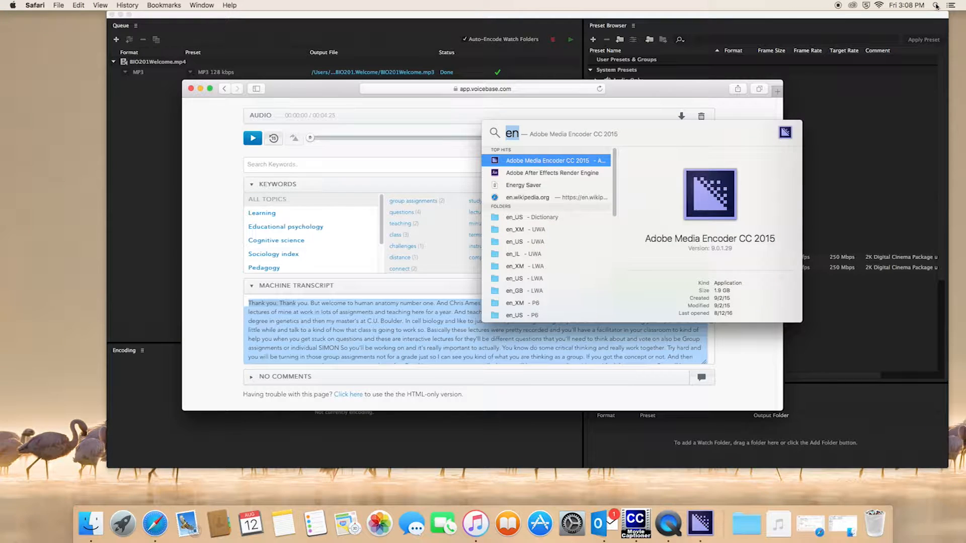
{"action": "type", "text": "word"}
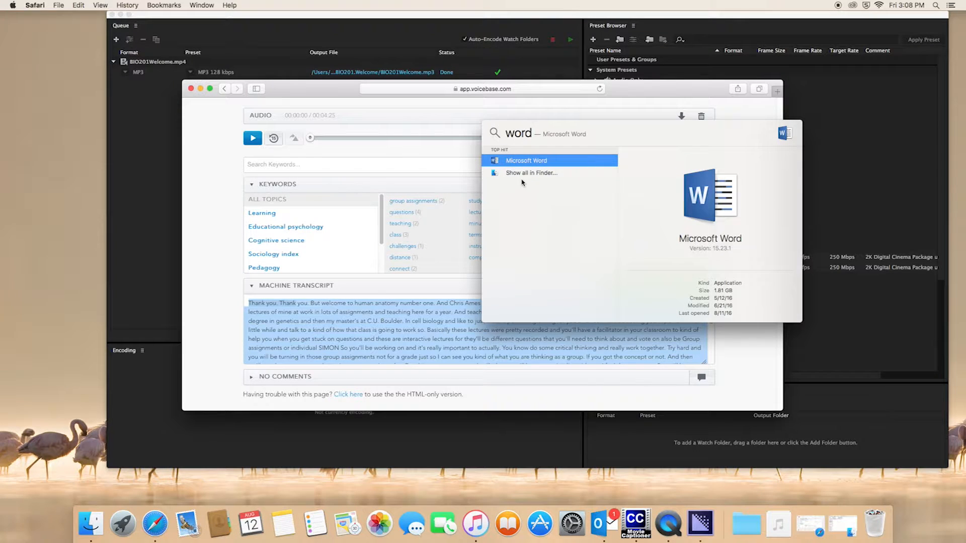
{"action": "left_click", "coordinate": [495, 161]}
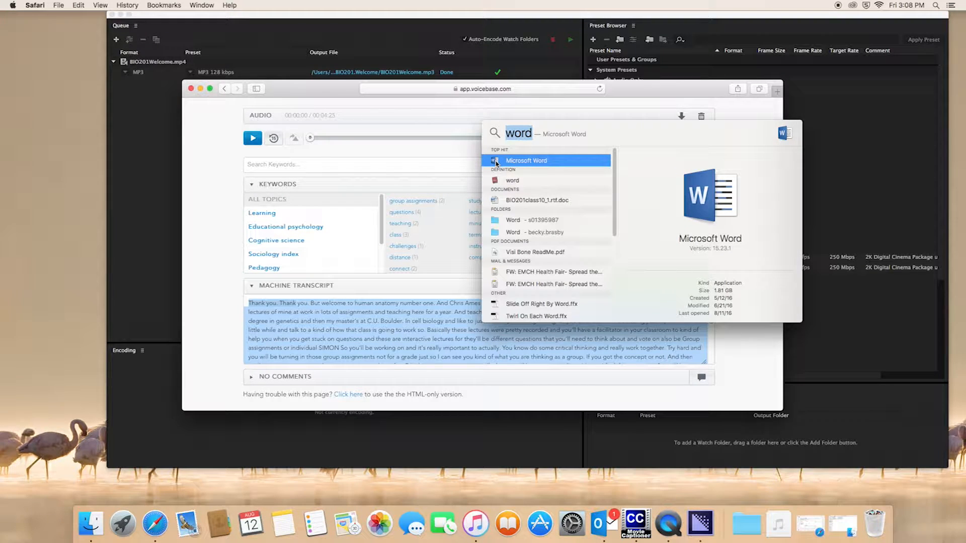
{"action": "key", "text": "Return"}
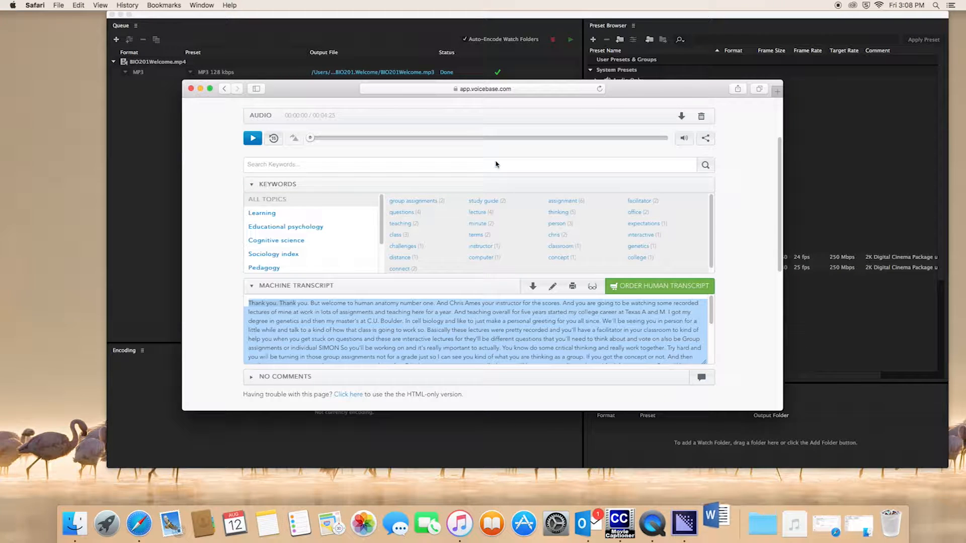
Step: Minimize Safari, close Media Encoder, and open BIO201Welcome.mp4 from Documents > BioClassDemo2 > BIO201.Welcome in QuickTime Player
{"action": "left_click", "coordinate": [201, 88]}
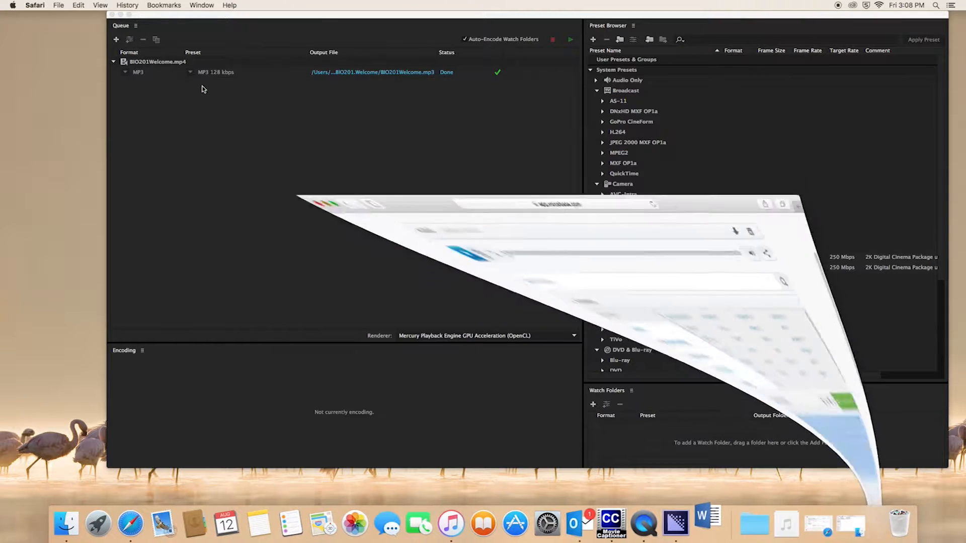
{"action": "left_click", "coordinate": [111, 14]}
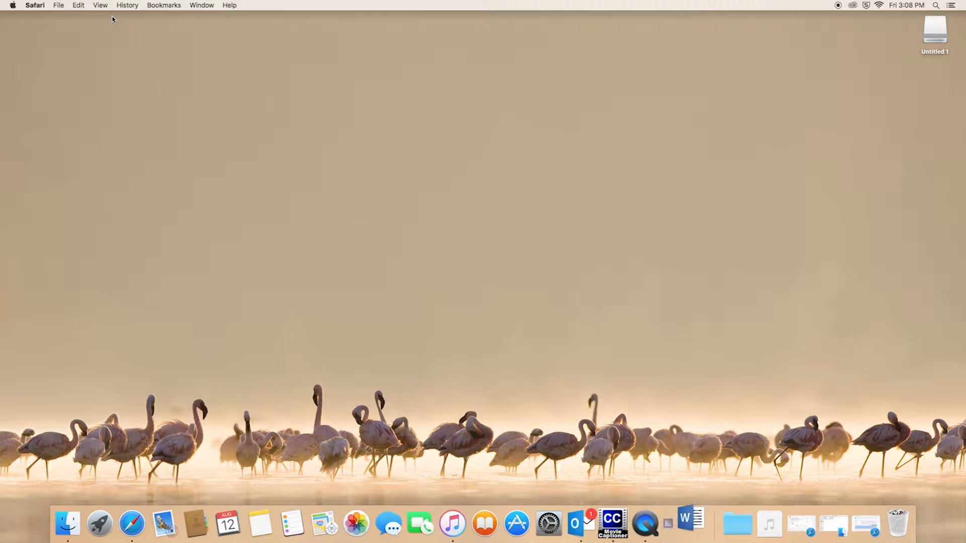
{"action": "left_click", "coordinate": [83, 521]}
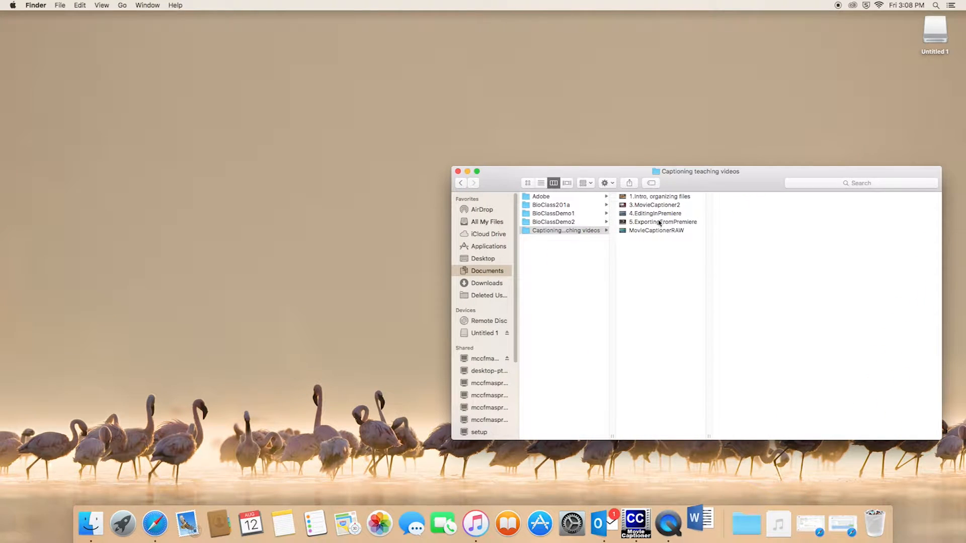
{"action": "left_click", "coordinate": [578, 221]}
{"action": "left_click_drag", "start_coordinate": [738, 182], "coordinate": [600, 164]}
{"action": "left_click", "coordinate": [577, 191]}
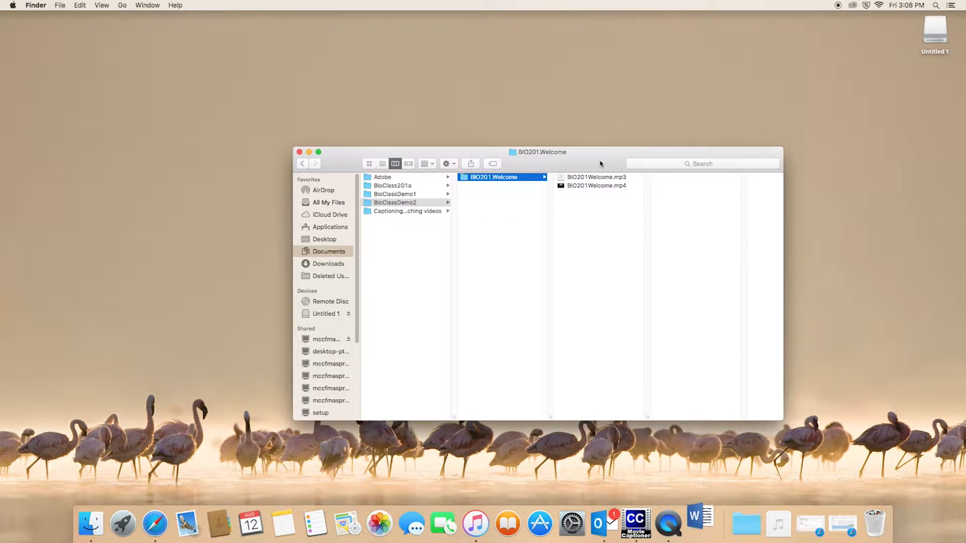
{"action": "left_click", "coordinate": [577, 186]}
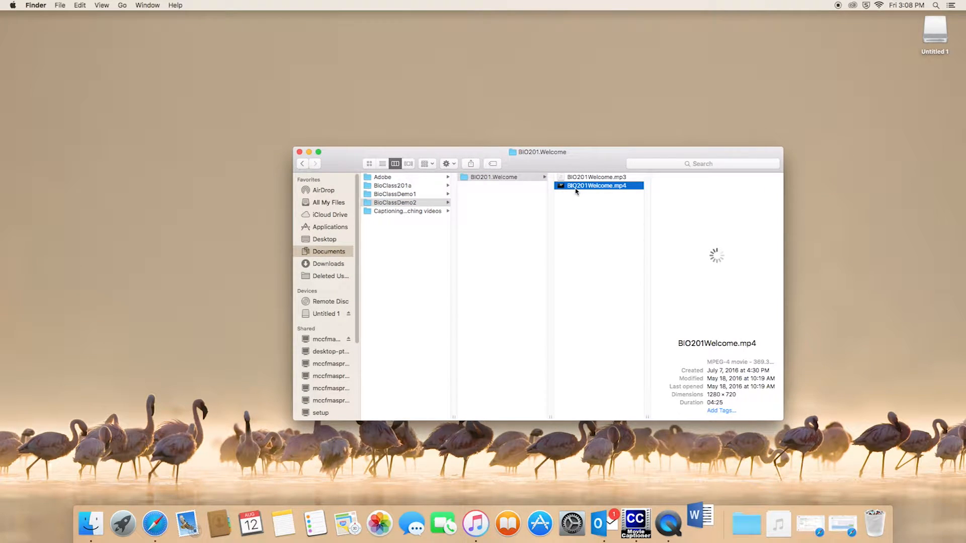
{"action": "double_click", "coordinate": [563, 187]}
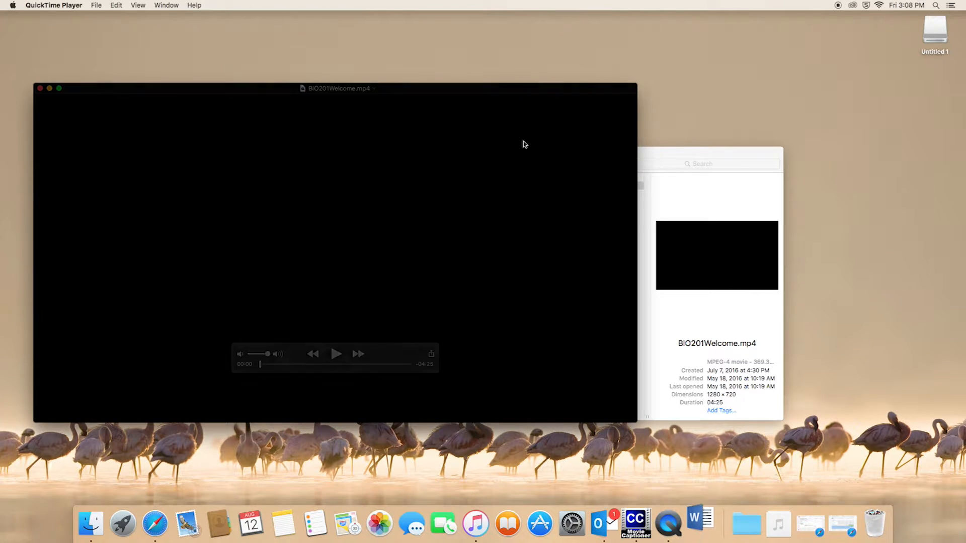
Step: Close the Finder window and arrange the QuickTime video and the Word template gallery side by side
{"action": "left_click_drag", "start_coordinate": [654, 151], "coordinate": [744, 137]}
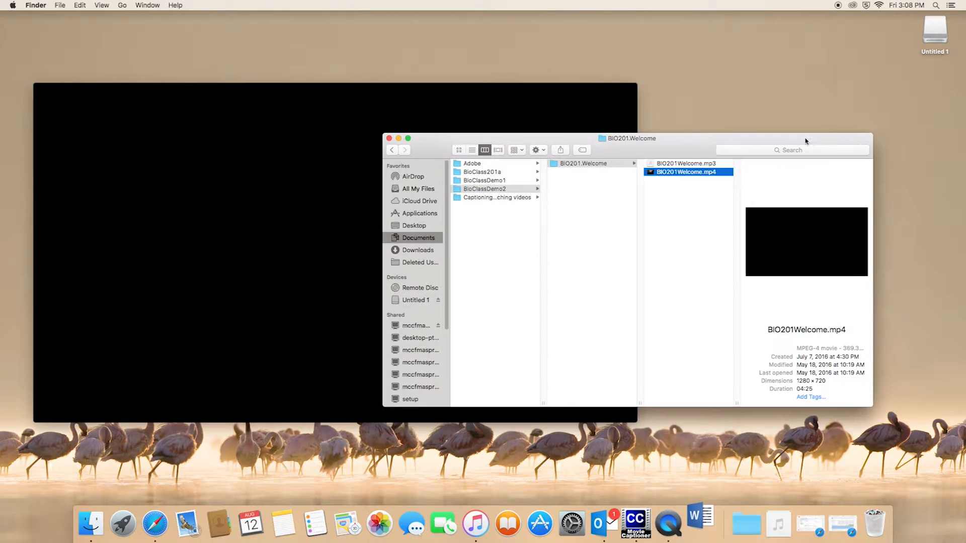
{"action": "left_click", "coordinate": [389, 139]}
{"action": "left_click_drag", "start_coordinate": [450, 95], "coordinate": [416, 63]}
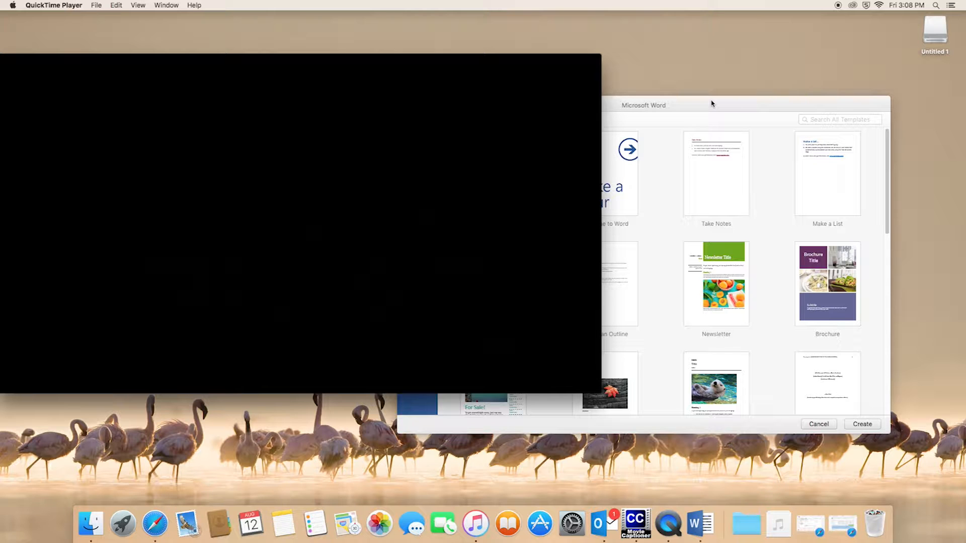
{"action": "left_click_drag", "start_coordinate": [693, 104], "coordinate": [764, 114]}
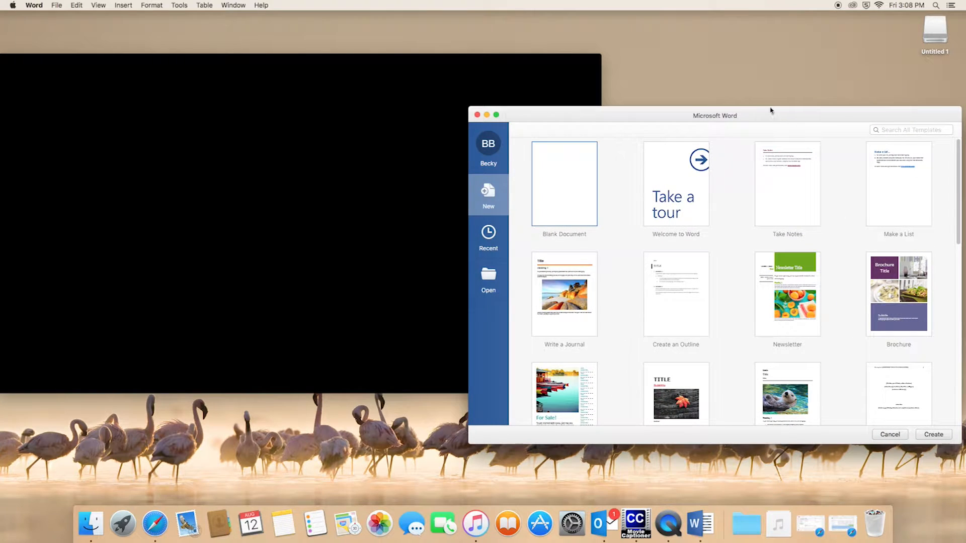
{"action": "left_click_drag", "start_coordinate": [438, 59], "coordinate": [450, 62]}
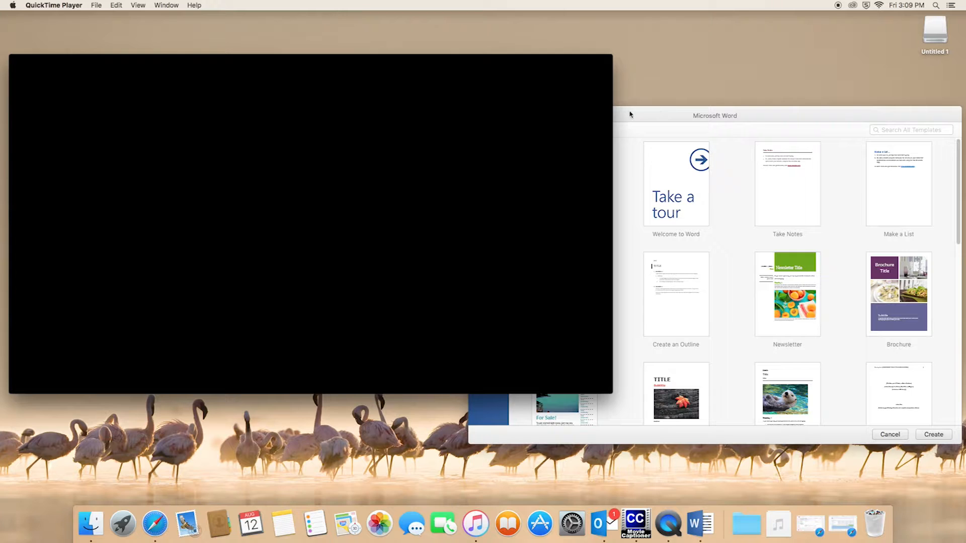
Step: Create a blank Word document, paste the copied machine transcript into it and look it over
{"action": "left_click", "coordinate": [654, 122]}
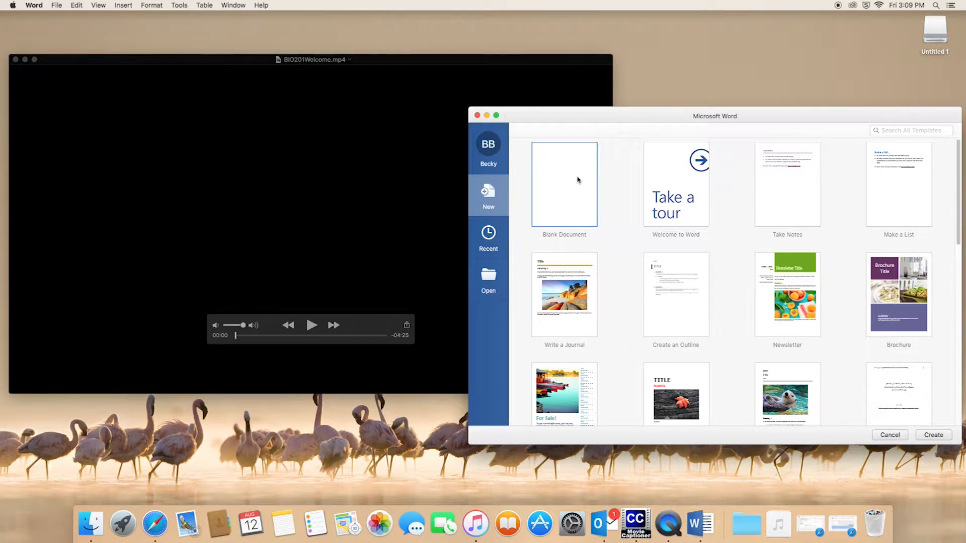
{"action": "double_click", "coordinate": [577, 179]}
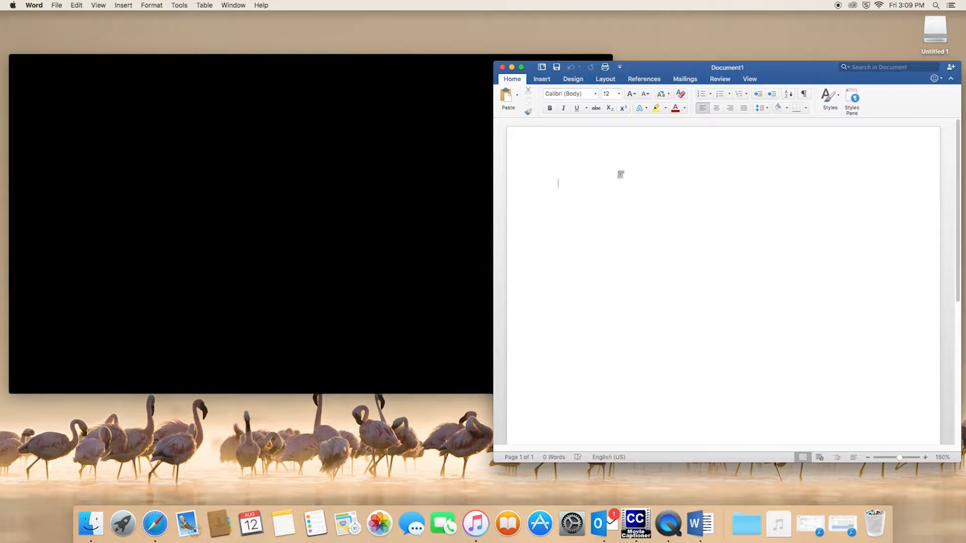
{"action": "key", "text": "super+v"}
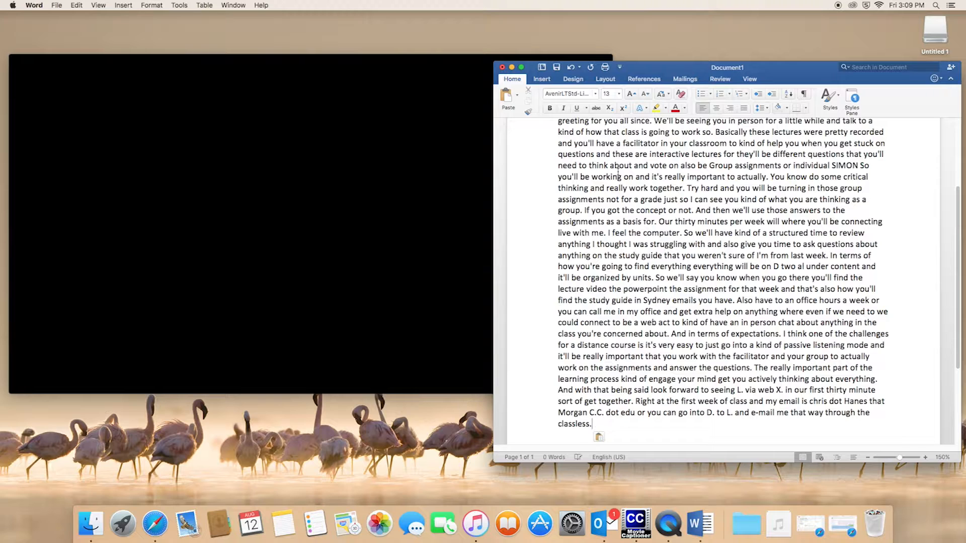
{"action": "scroll", "coordinate": [648, 233], "scroll_direction": "up", "scroll_amount": 5}
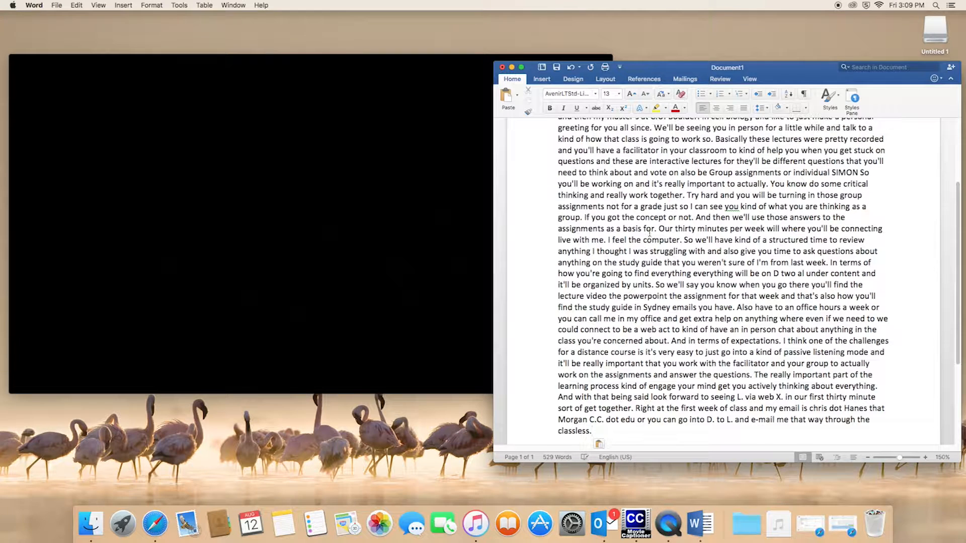
{"action": "scroll", "coordinate": [651, 230], "scroll_direction": "down", "scroll_amount": 10}
{"action": "scroll", "coordinate": [651, 230], "scroll_direction": "up", "scroll_amount": 10}
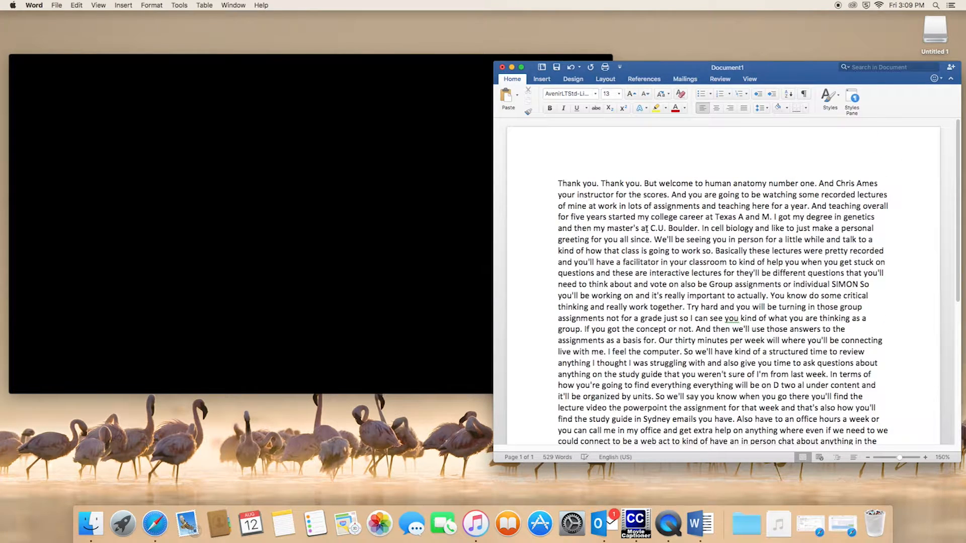
Step: Save the transcript as a Word document named WelcomeText in Documents > BioClassDemo2 > BIO201.Welcome
{"action": "left_click", "coordinate": [56, 5]}
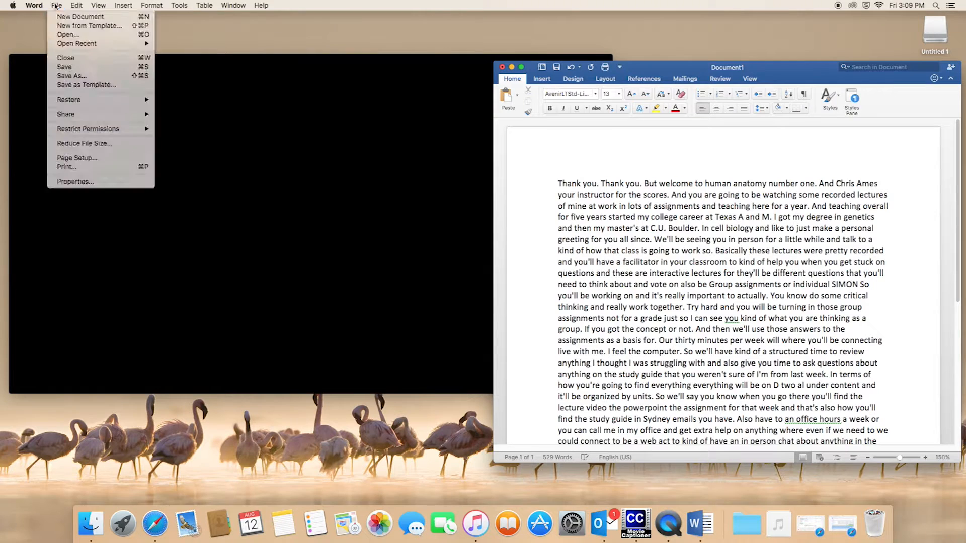
{"action": "left_click", "coordinate": [75, 76]}
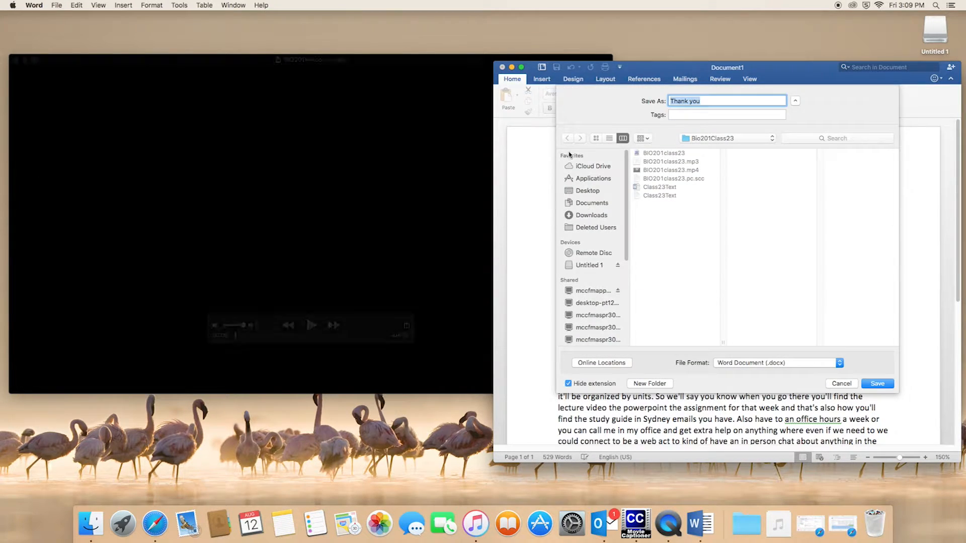
{"action": "left_click", "coordinate": [745, 140]}
{"action": "left_click", "coordinate": [730, 157]}
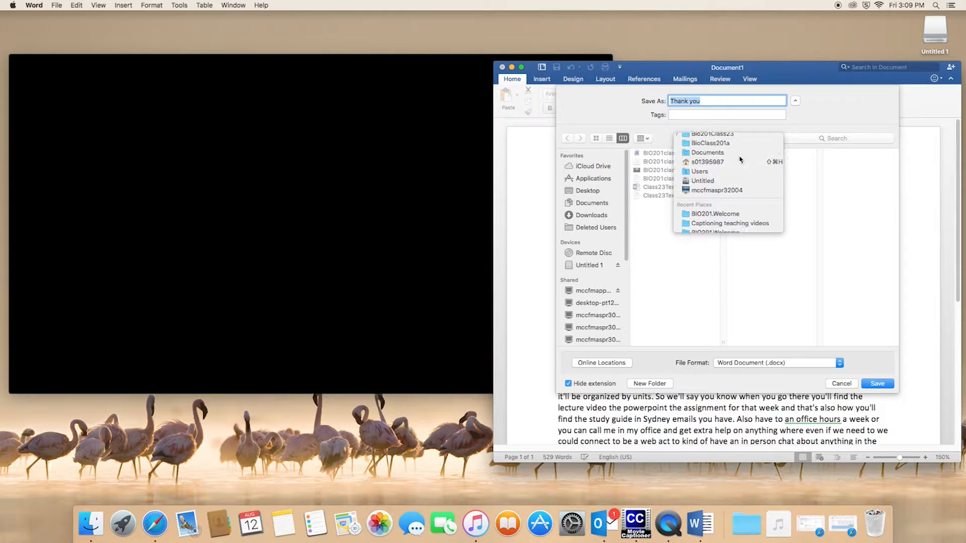
{"action": "left_click", "coordinate": [649, 182]}
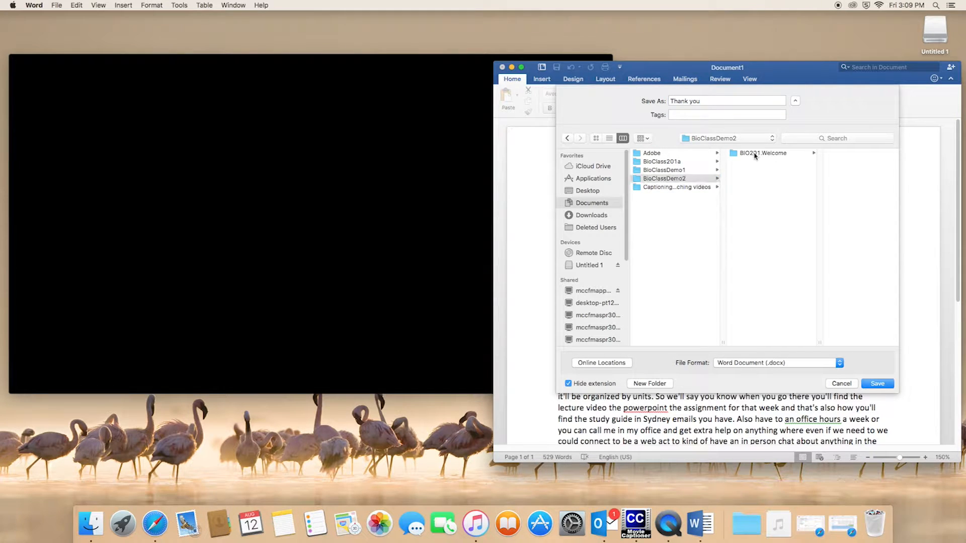
{"action": "left_click", "coordinate": [757, 154]}
{"action": "left_click", "coordinate": [712, 101]}
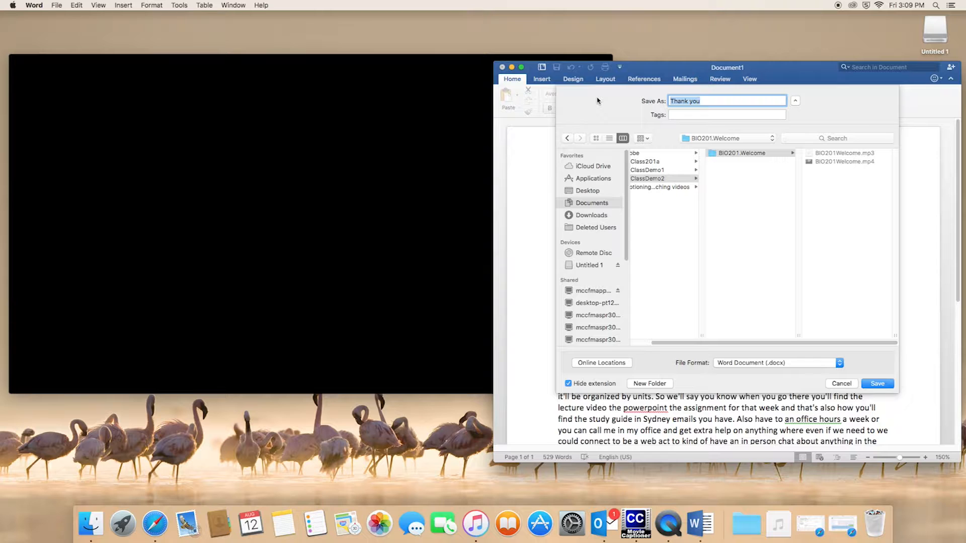
{"action": "type", "text": "WelcomeText"}
{"action": "key", "text": "Return"}
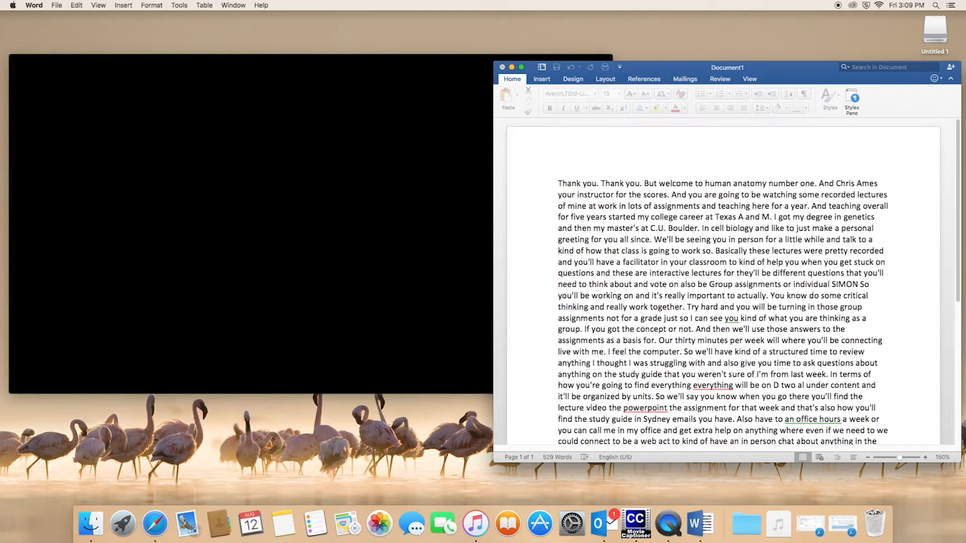
Step: Add a new line reading "(Music)" above the transcript's opening "Thank you"
{"action": "left_click_drag", "start_coordinate": [645, 183], "coordinate": [558, 183]}
{"action": "left_click", "coordinate": [559, 184]}
{"action": "key", "text": "Return"}
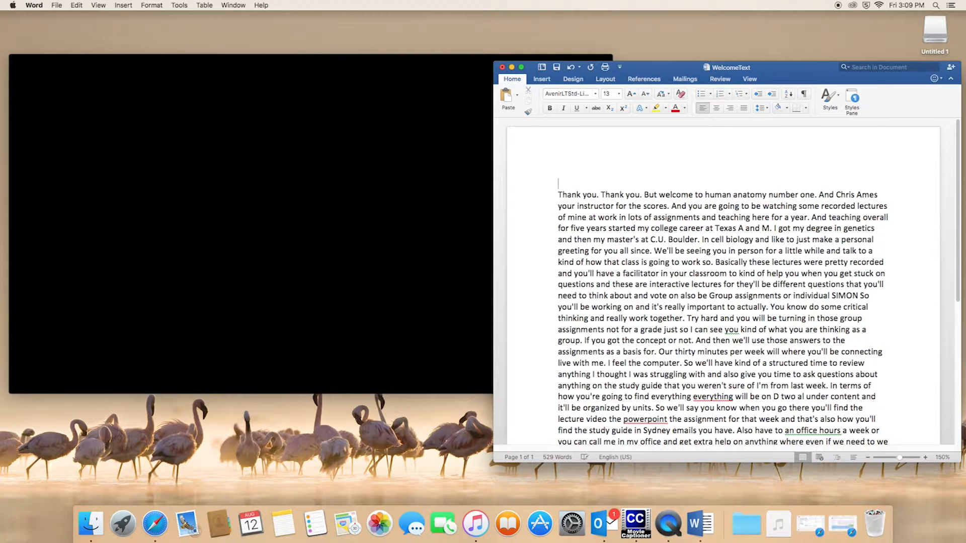
{"action": "type", "text": "Music"}
{"action": "type", "text": ")"}
{"action": "type", "text": "("}
{"action": "left_click", "coordinate": [585, 183]}
Step: Raise the volume, move BIO201Welcome.mp4 to about 00:16 and play the instructor's opening words
{"action": "mouse_move", "coordinate": [146, 233]}
{"action": "mouse_move", "coordinate": [274, 258]}
{"action": "key", "text": "XF86AudioRaiseVolume"}
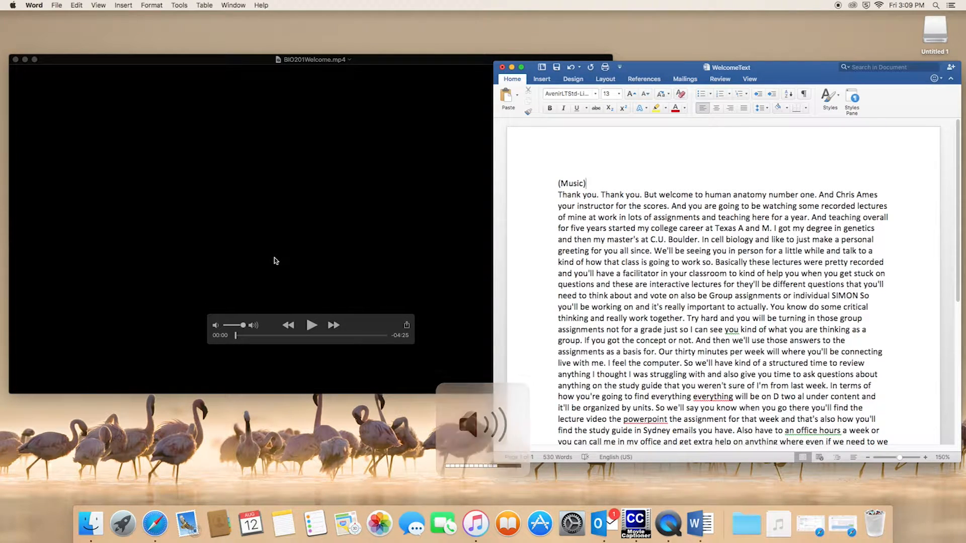
{"action": "mouse_move", "coordinate": [237, 338]}
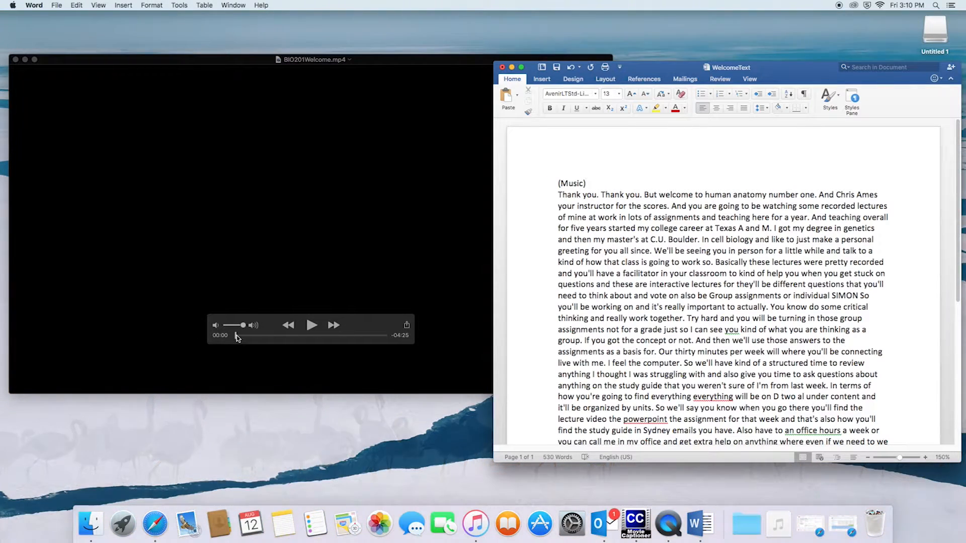
{"action": "left_click_drag", "start_coordinate": [237, 335], "coordinate": [246, 335]}
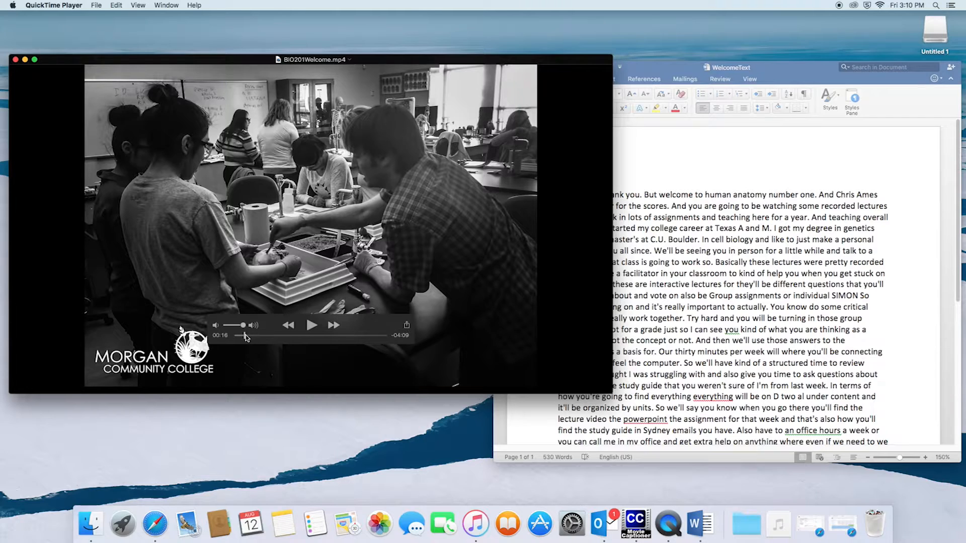
{"action": "left_click", "coordinate": [312, 327]}
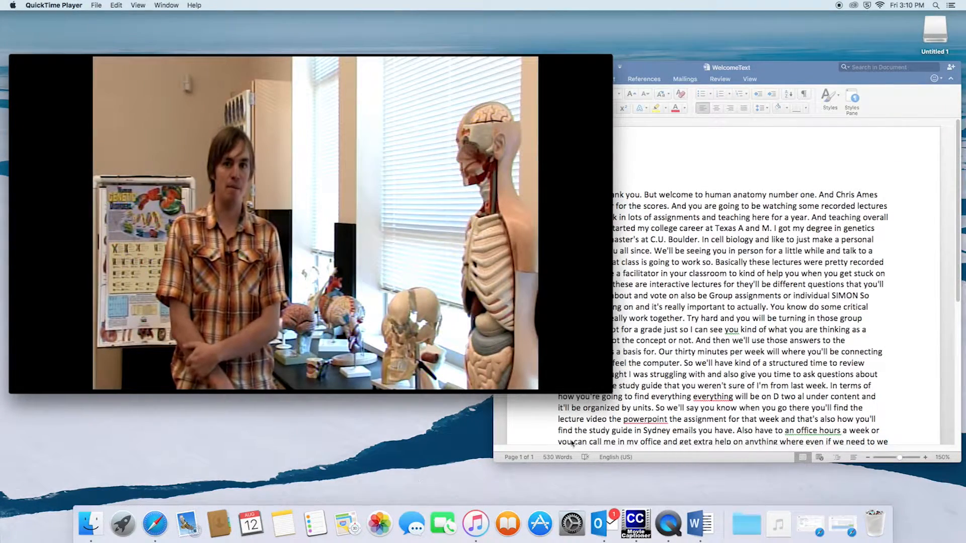
Step: Remove "Thank you. Thank you. But", capitalize "Welcome", and start a new line after "human anatomy number one."
{"action": "left_click", "coordinate": [699, 276]}
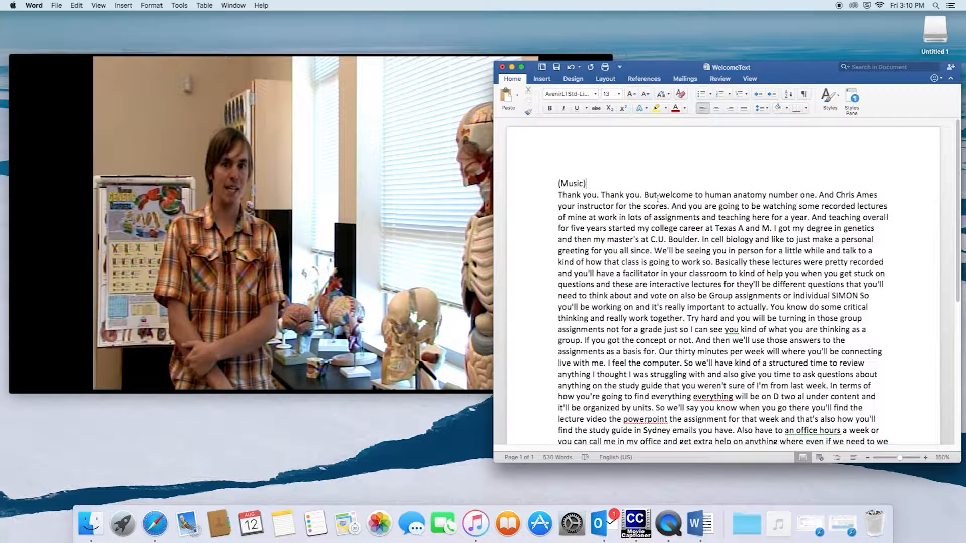
{"action": "left_click_drag", "start_coordinate": [657, 196], "coordinate": [550, 194]}
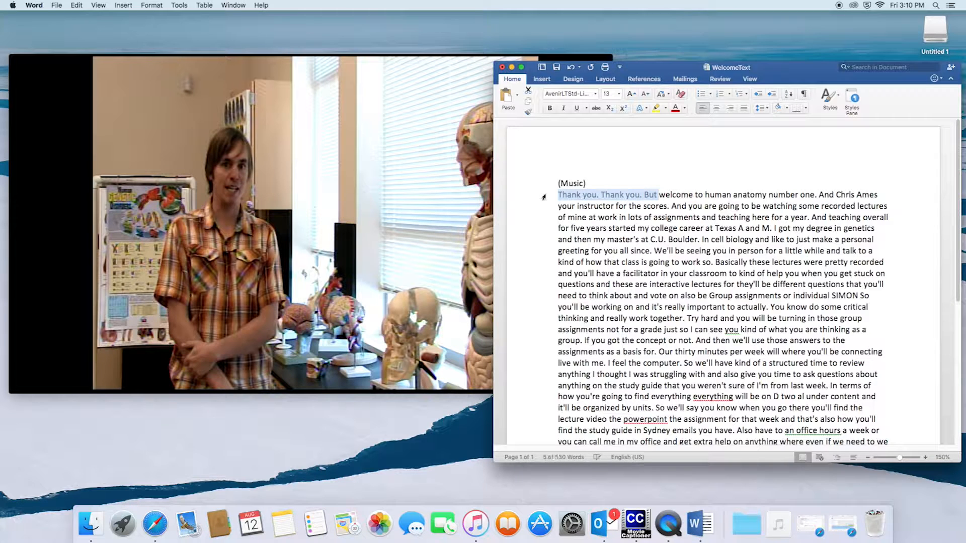
{"action": "key", "text": "BackSpace"}
{"action": "key", "text": "Delete"}
{"action": "type", "text": "W"}
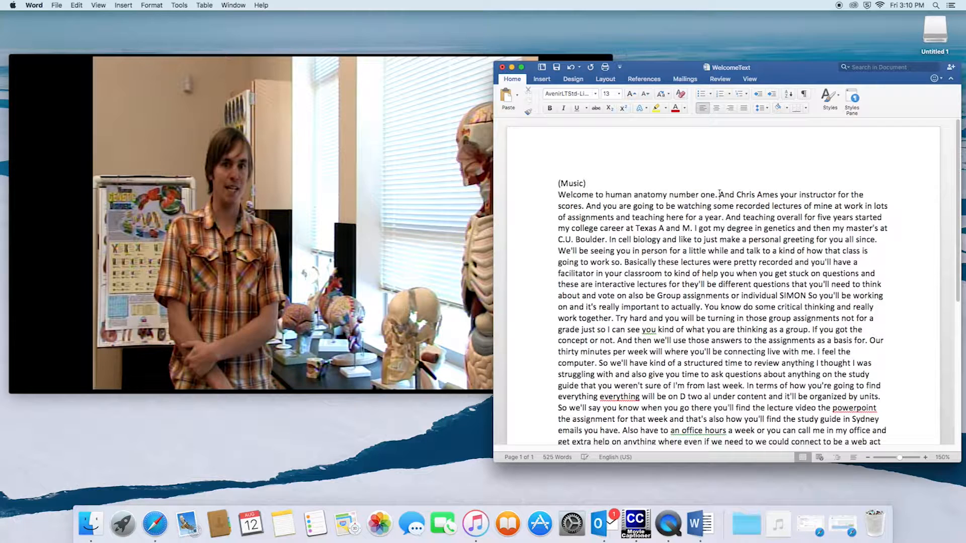
{"action": "left_click", "coordinate": [719, 194]}
{"action": "key", "text": "Return"}
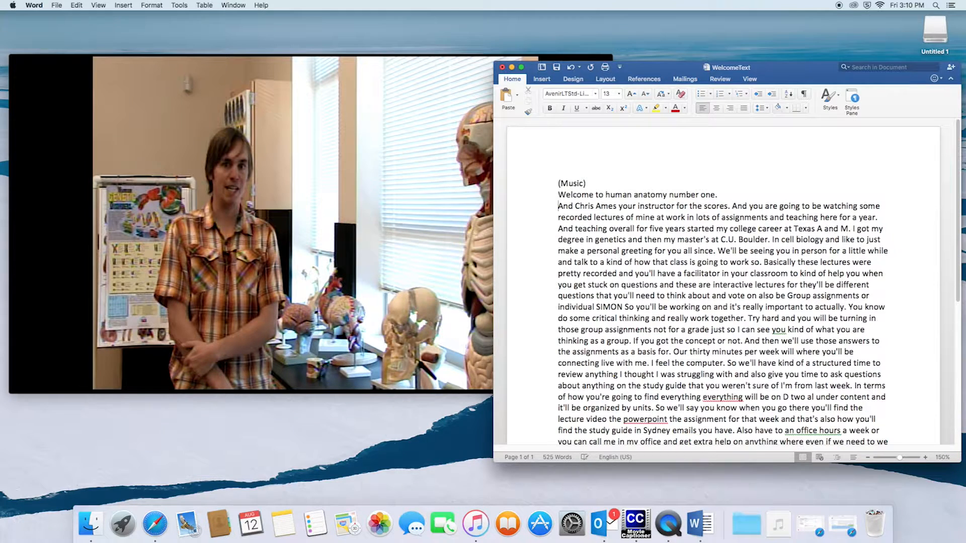
Step: Review the separate caption lines "(Music)" and "Welcome to human anatomy number one." by highlighting each in turn
{"action": "triple_click", "coordinate": [692, 195]}
{"action": "left_click", "coordinate": [615, 184]}
{"action": "left_click_drag", "start_coordinate": [616, 184], "coordinate": [518, 177]}
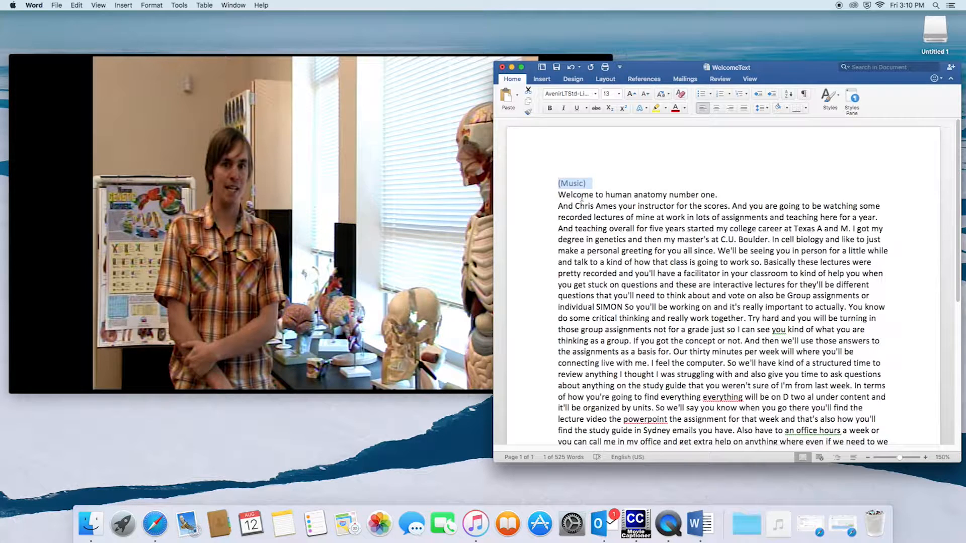
{"action": "left_click_drag", "start_coordinate": [555, 196], "coordinate": [718, 193]}
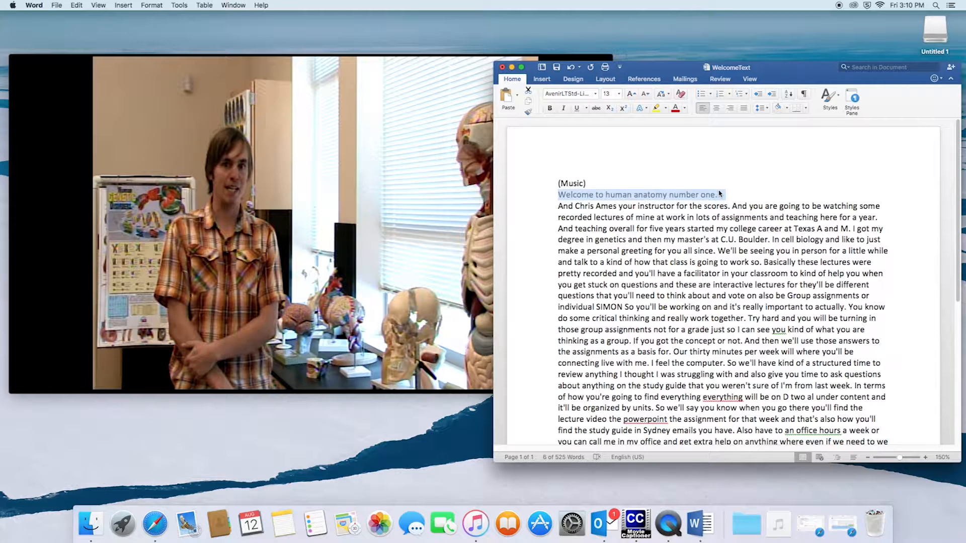
{"action": "left_click", "coordinate": [726, 196]}
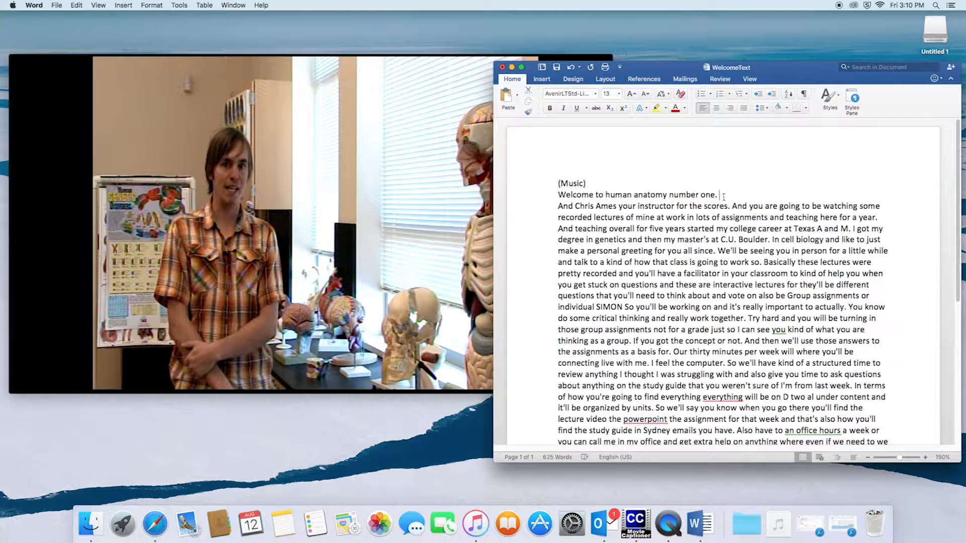
Step: Play the next part of the video, then replace "And" with "I'm" and correct the instructor's surname, adding a comma after it
{"action": "mouse_move", "coordinate": [420, 228]}
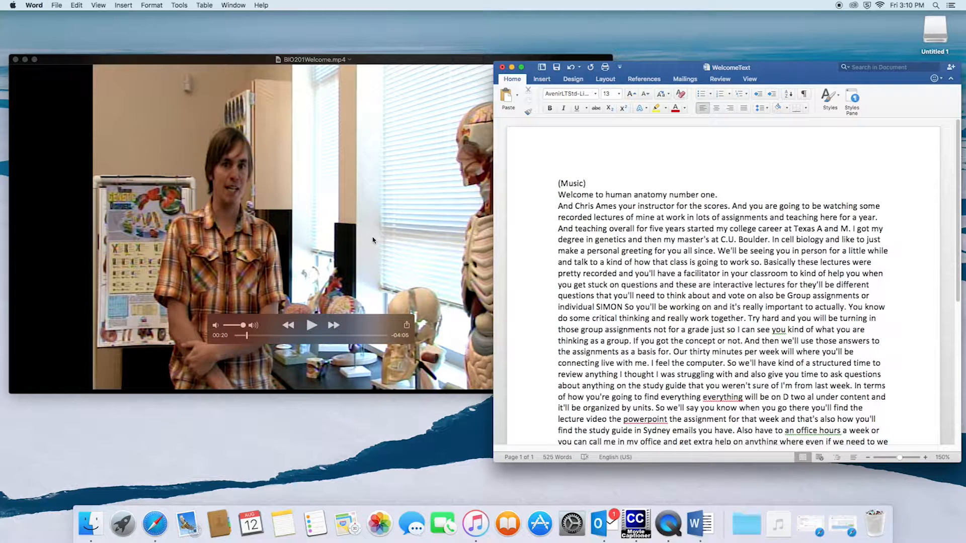
{"action": "left_click", "coordinate": [247, 336]}
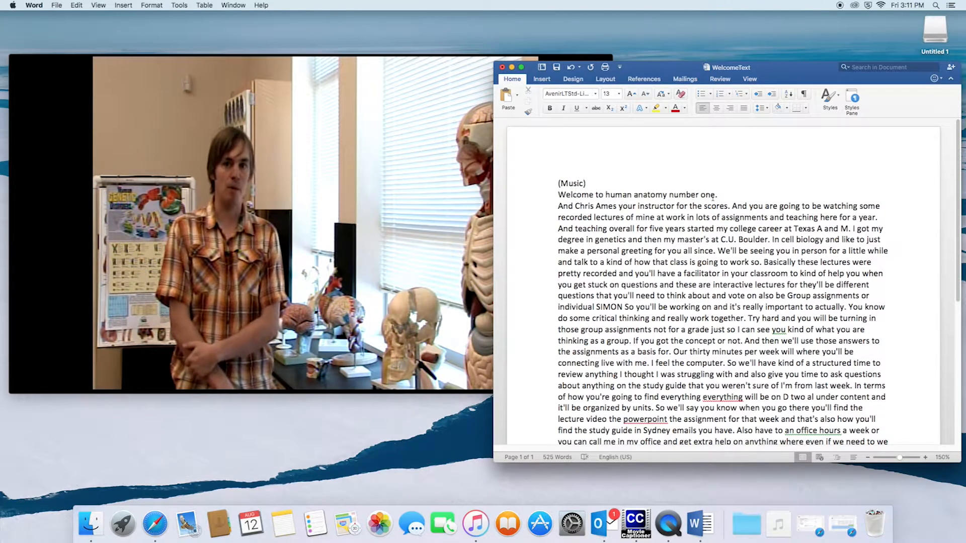
{"action": "double_click", "coordinate": [564, 206]}
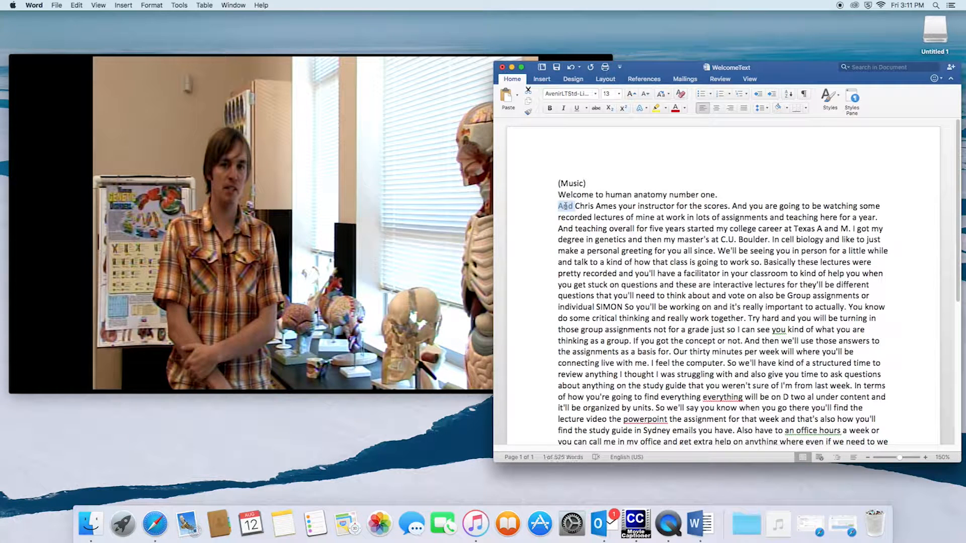
{"action": "type", "text": "I'm"}
{"action": "double_click", "coordinate": [602, 205]}
{"action": "type", "text": "Hais"}
{"action": "key", "text": "BackSpace"}
{"action": "type", "text": "nes"}
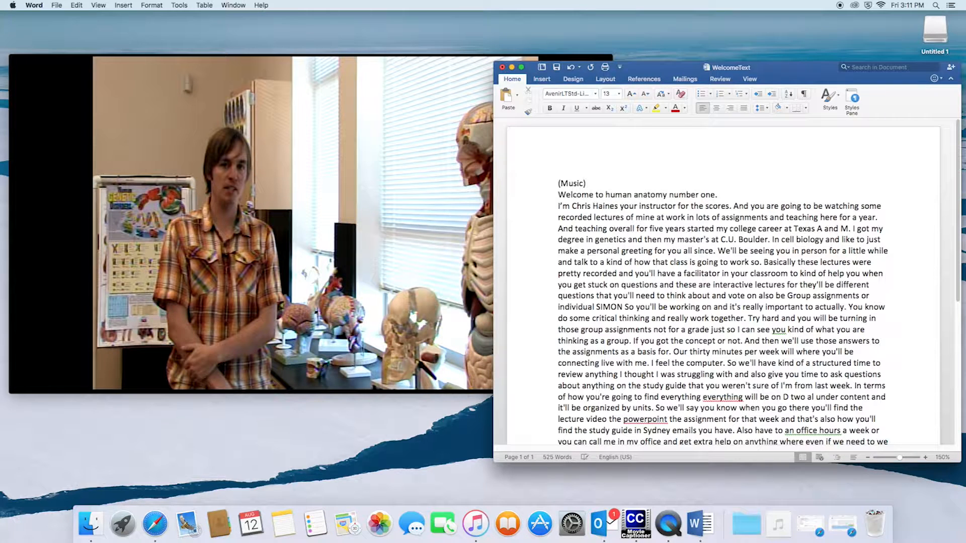
{"action": "type", "text": ","}
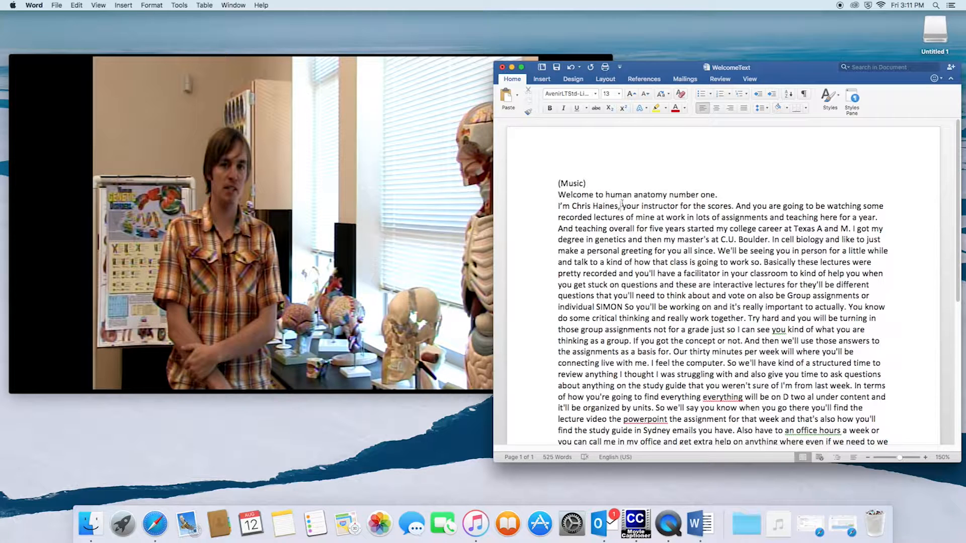
Step: Change "the scores" to "this course" in the instructor's introduction and start a new line after that sentence
{"action": "double_click", "coordinate": [718, 206]}
{"action": "left_click", "coordinate": [704, 206]}
{"action": "key", "text": "BackSpace"}
{"action": "type", "text": "is"}
{"action": "double_click", "coordinate": [719, 206]}
{"action": "type", "text": "course"}
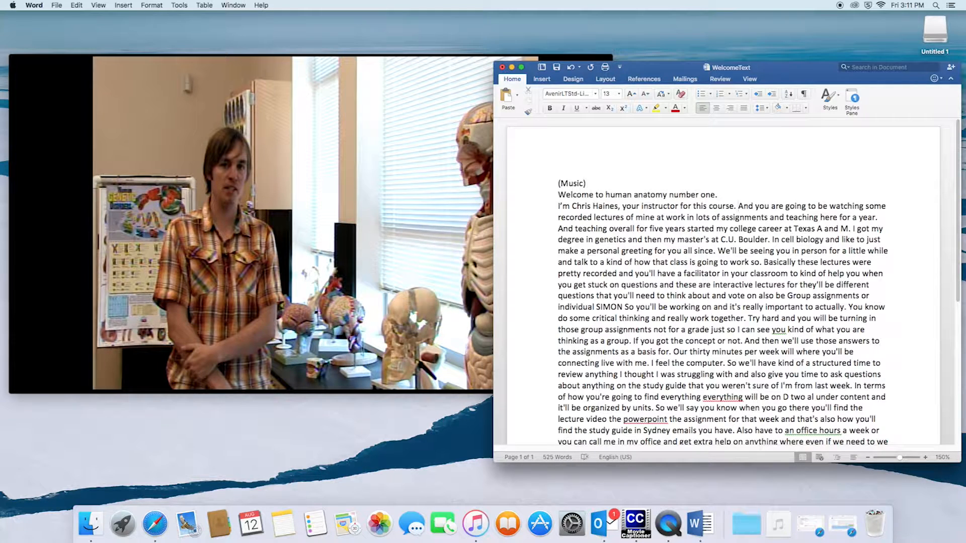
{"action": "key", "text": "Return"}
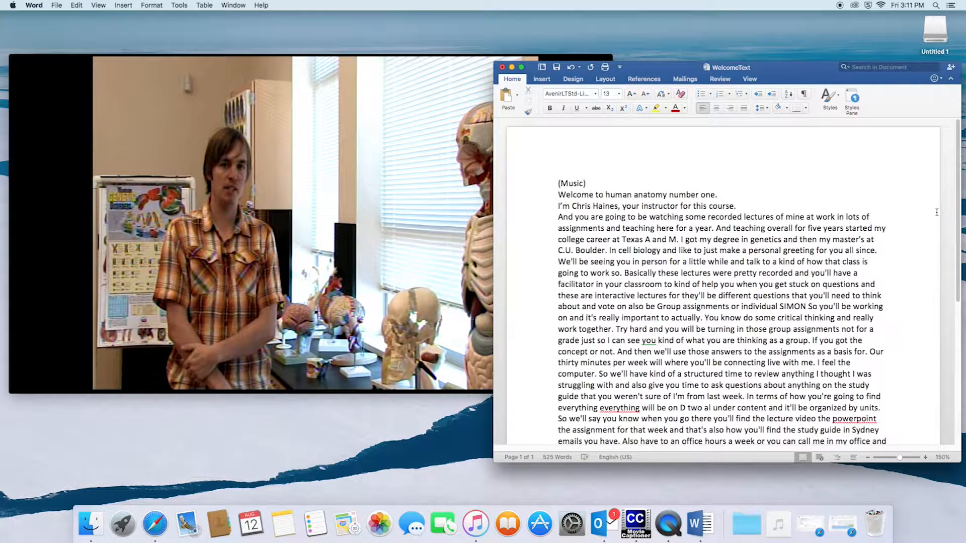
Step: Play the next phrase, break the line after "recorded lectures of mine", and change "at work in" to "and working on"
{"action": "mouse_move", "coordinate": [374, 260]}
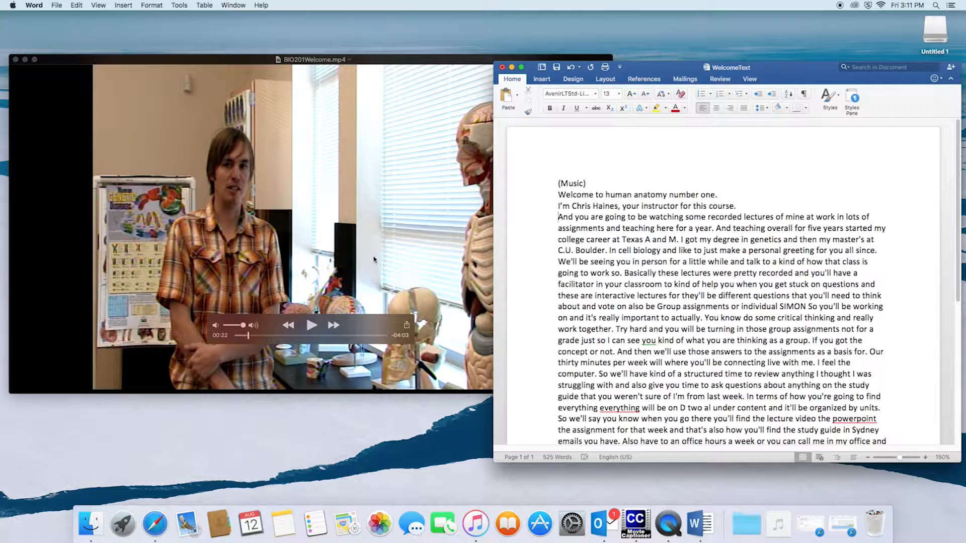
{"action": "key", "text": "F8"}
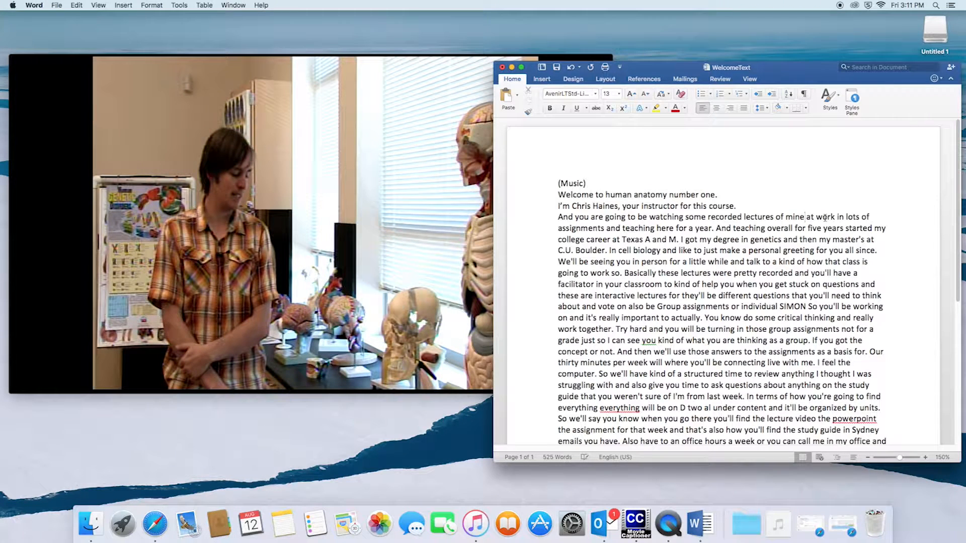
{"action": "key", "text": "Return"}
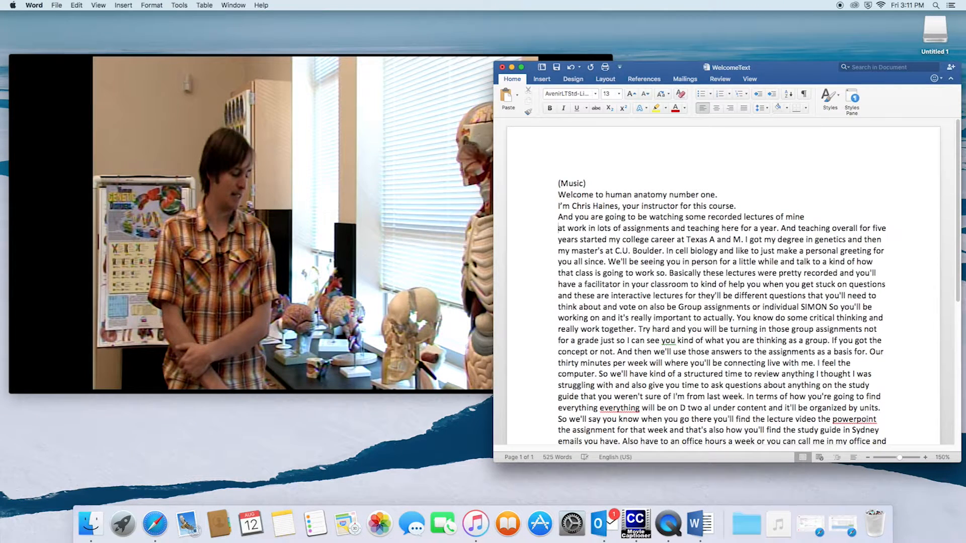
{"action": "double_click", "coordinate": [560, 229]}
{"action": "type", "text": "and"}
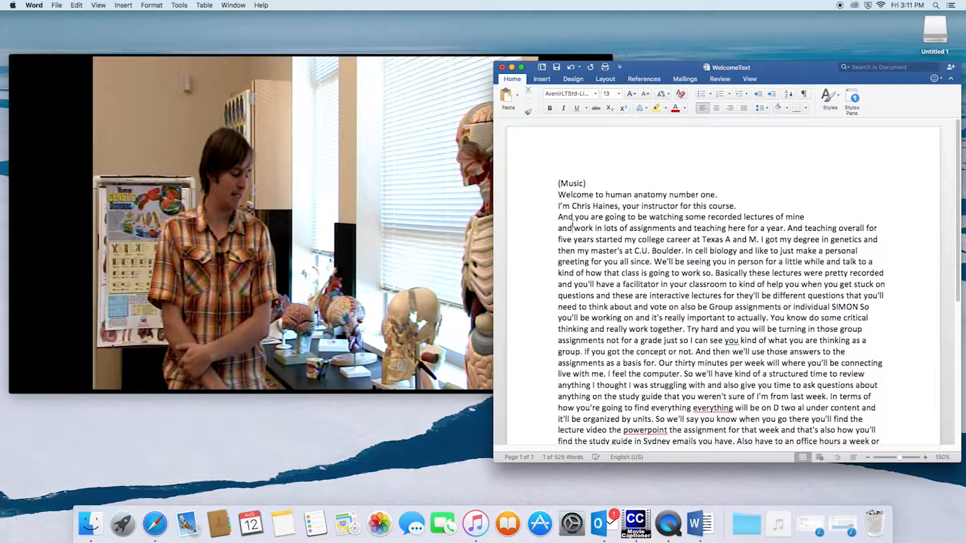
{"action": "key", "text": "BackSpace"}
{"action": "key", "text": "BackSpace"}
{"action": "key", "text": "BackSpace"}
{"action": "type", "text": "ing on"}
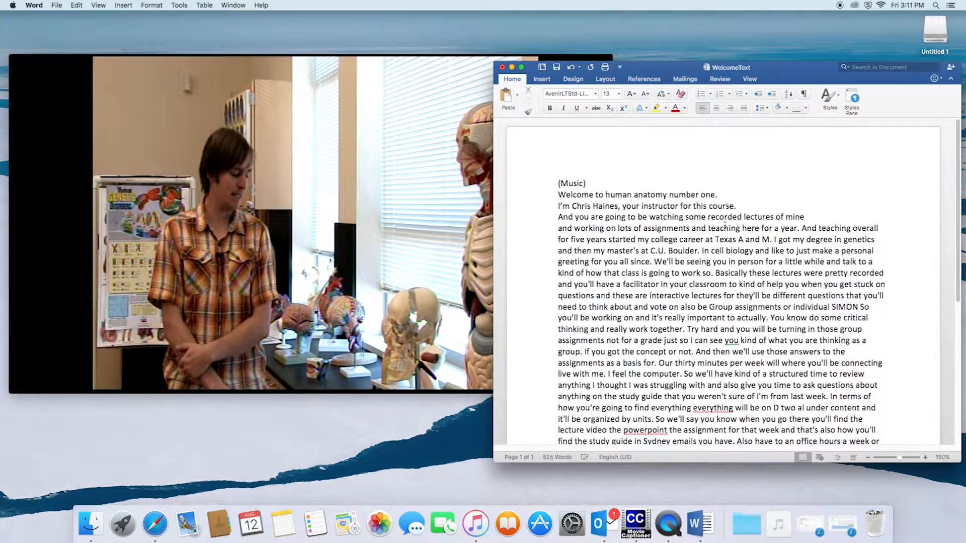
Step: End the sentence with a period after "lots of assignments" and insert a blank line before "and teaching here"
{"action": "scroll", "coordinate": [304, 226], "scroll_direction": "left", "scroll_amount": 3}
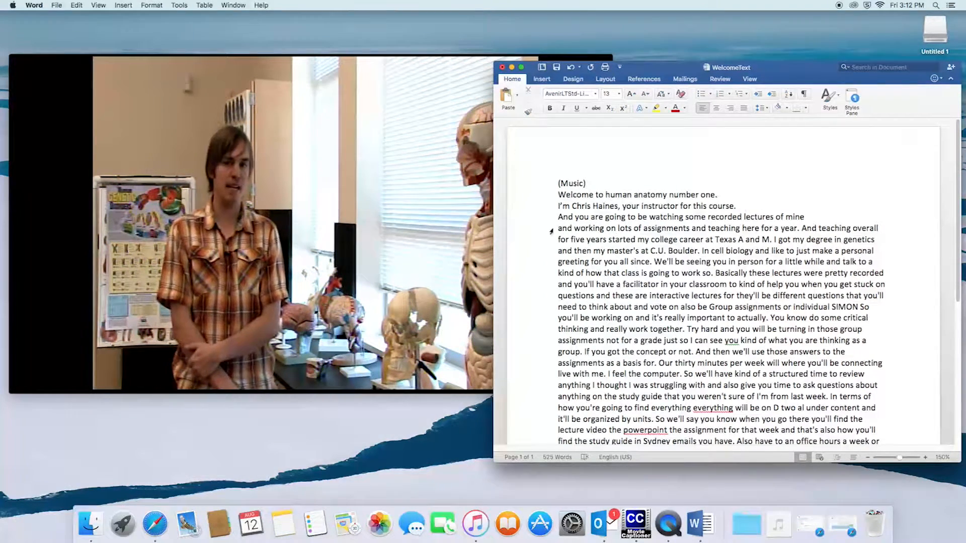
{"action": "left_click", "coordinate": [692, 229]}
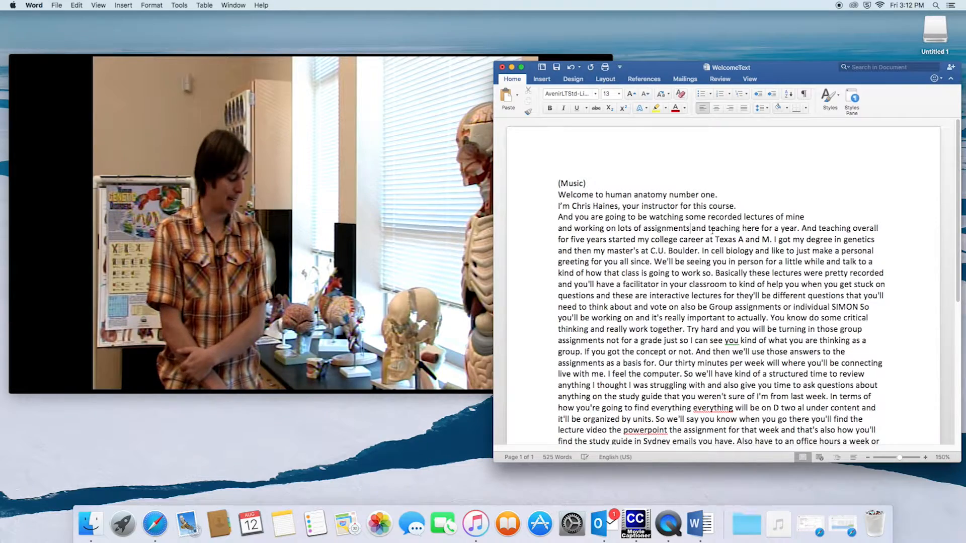
{"action": "type", "text": "."}
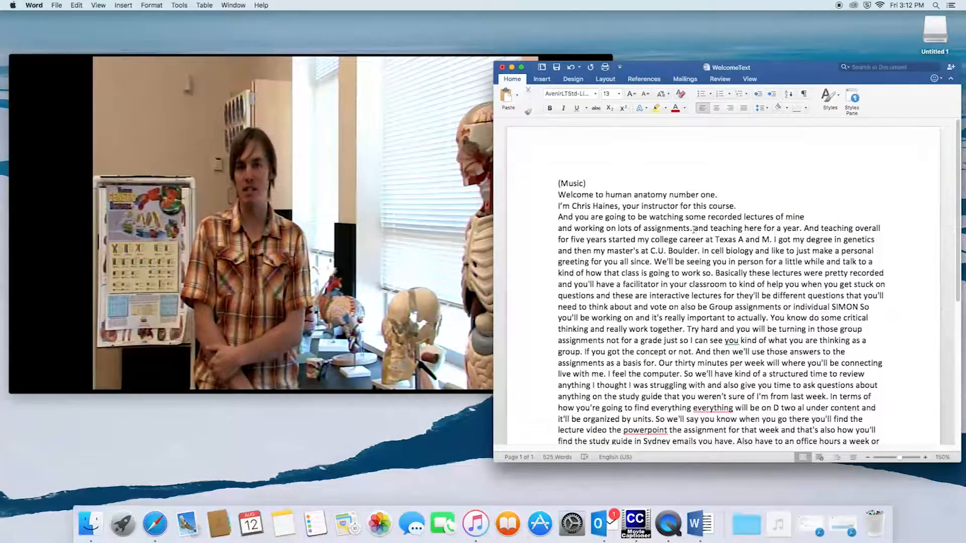
{"action": "key", "text": "Return"}
{"action": "key", "text": "Return"}
{"action": "key", "text": "Up"}
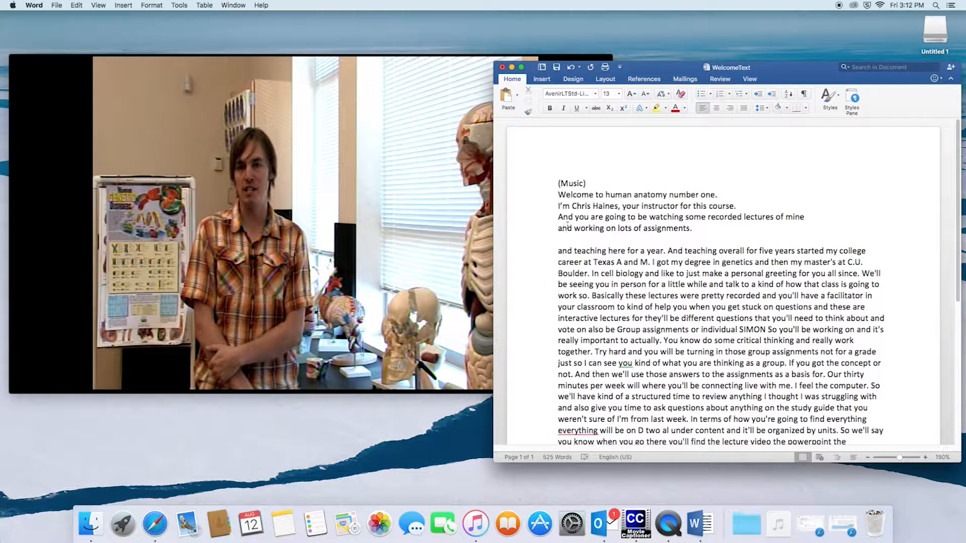
Step: Replace "and" with "I've" before "teaching here for a year" and insert a blank line after that sentence
{"action": "key", "text": "XF86AudioRaiseVolume"}
{"action": "double_click", "coordinate": [565, 250]}
{"action": "type", "text": "I've"}
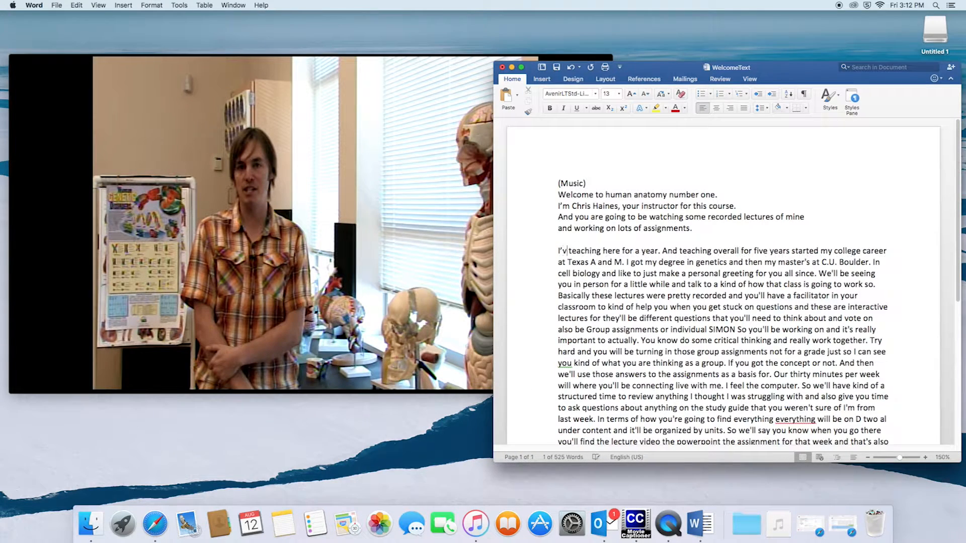
{"action": "left_click", "coordinate": [666, 251]}
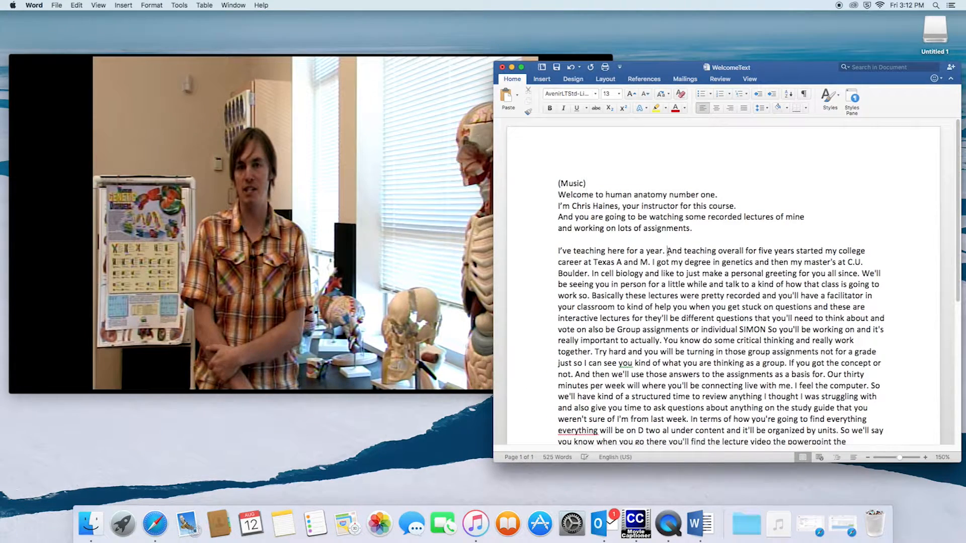
{"action": "key", "text": "Return"}
{"action": "key", "text": "Return"}
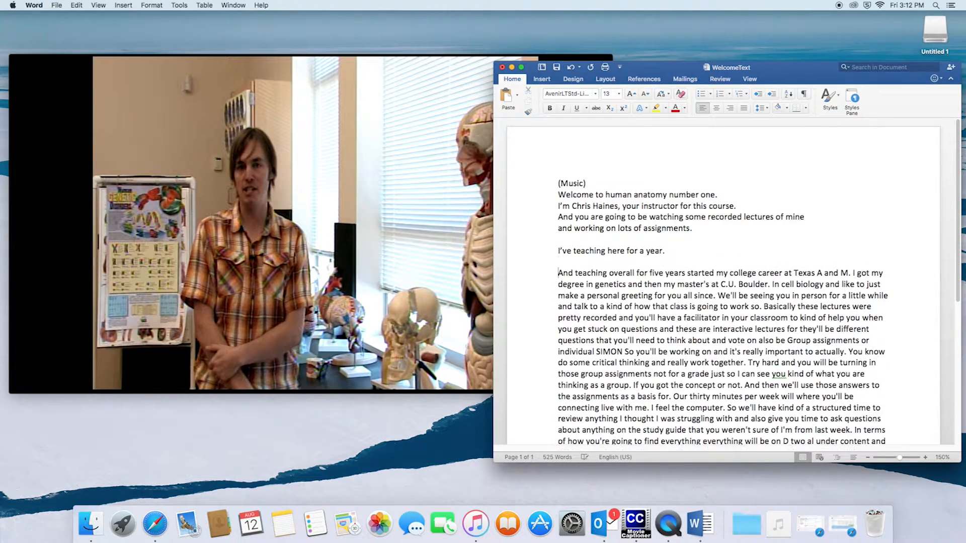
Step: Put a single period on each of the two blank lines around "I've teaching here for a year." as blank-caption placeholders
{"action": "left_click", "coordinate": [571, 238]}
{"action": "type", "text": "."}
{"action": "left_click", "coordinate": [581, 262]}
{"action": "type", "text": "."}
Step: Delete all the uncorrected transcript text from "And teaching overall" through the end of the document
{"action": "mouse_move", "coordinate": [326, 203]}
{"action": "scroll", "coordinate": [620, 277], "scroll_direction": "down", "scroll_amount": 1}
{"action": "left_click_drag", "start_coordinate": [558, 255], "coordinate": [741, 392]}
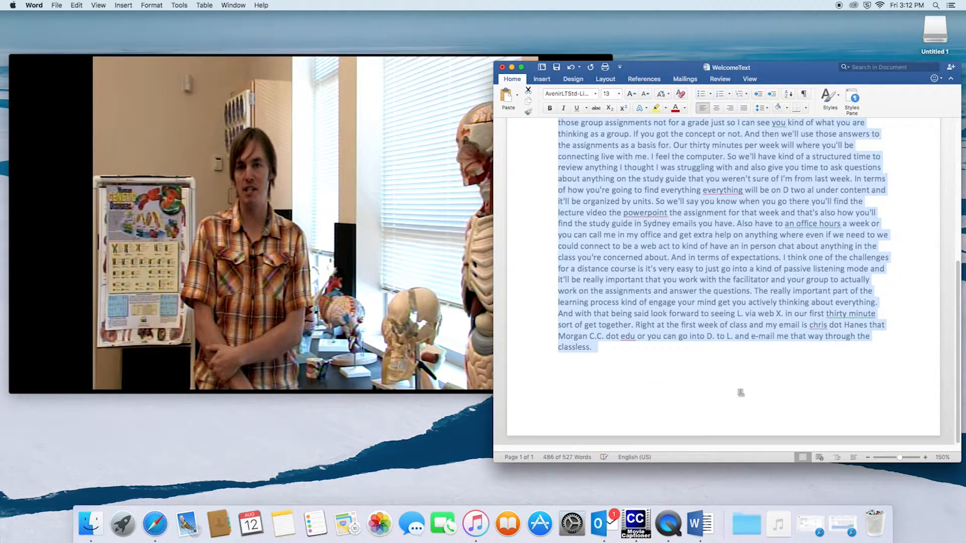
{"action": "key", "text": "BackSpace"}
{"action": "key", "text": "BackSpace"}
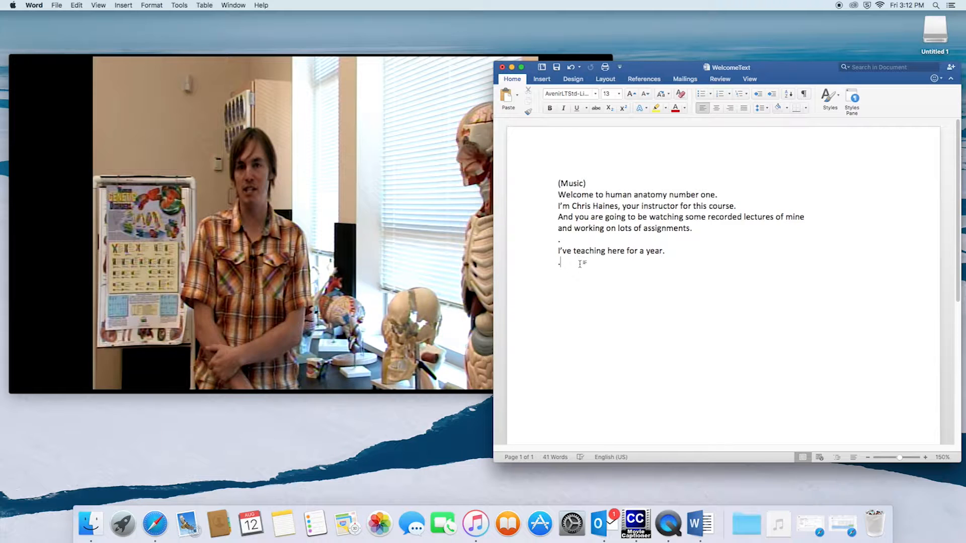
Step: Save a copy of WelcomeText in the BIO201.Welcome folder as Plain Text (.txt) with Unicode (UTF-8) encoding
{"action": "left_click", "coordinate": [61, 6]}
{"action": "left_click", "coordinate": [76, 77]}
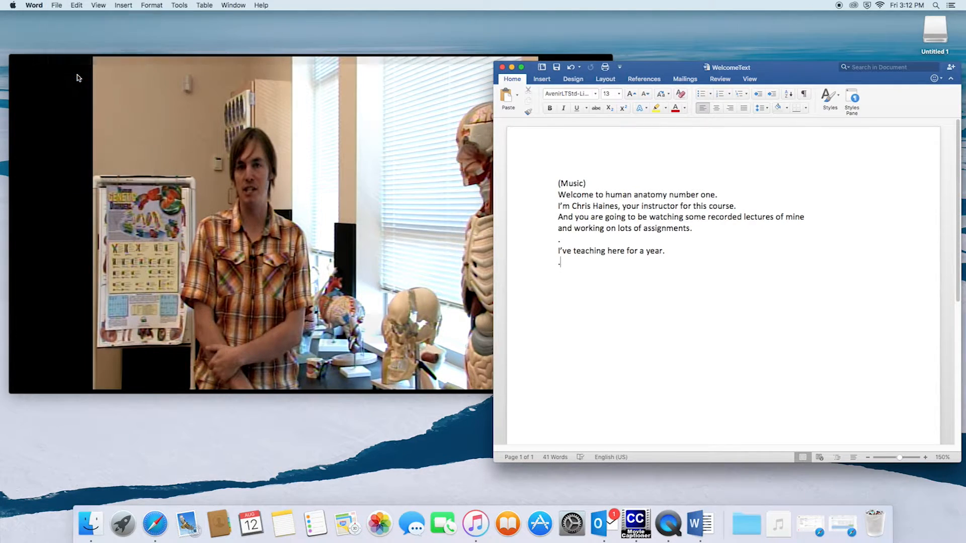
{"action": "left_click", "coordinate": [778, 364]}
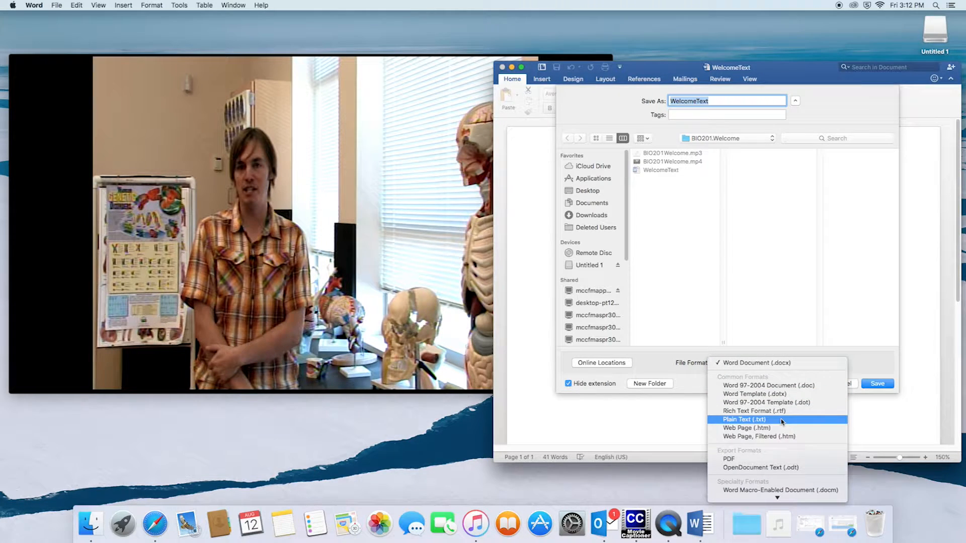
{"action": "left_click", "coordinate": [765, 422]}
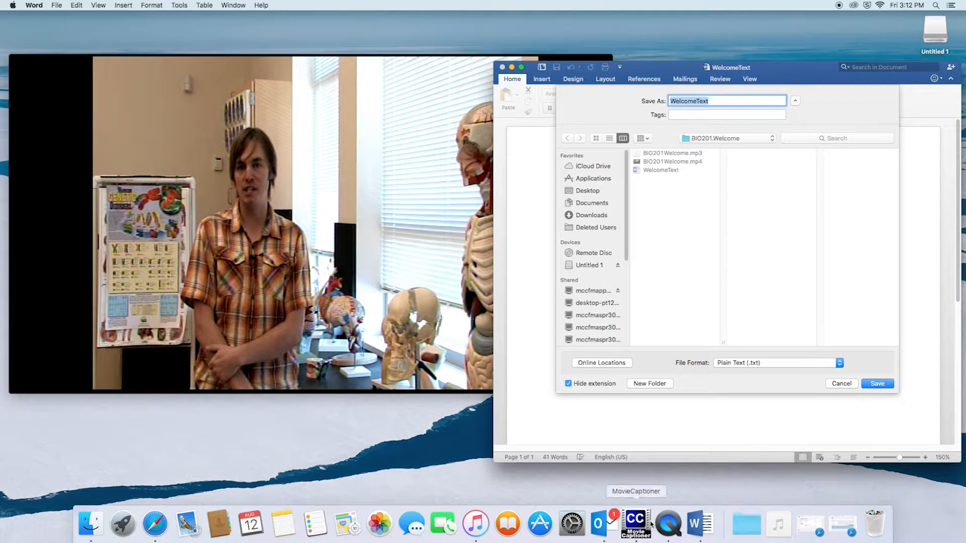
{"action": "left_click", "coordinate": [881, 385]}
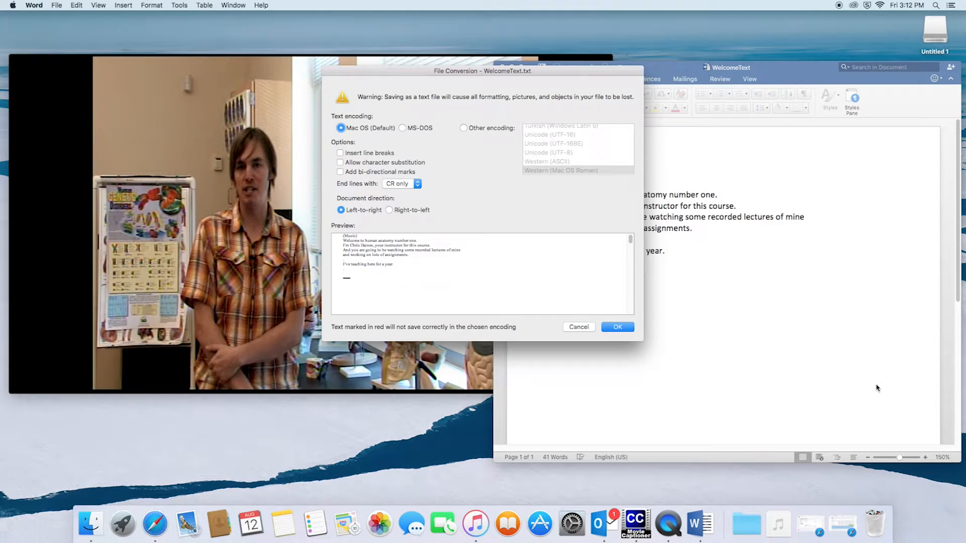
{"action": "left_click", "coordinate": [464, 129]}
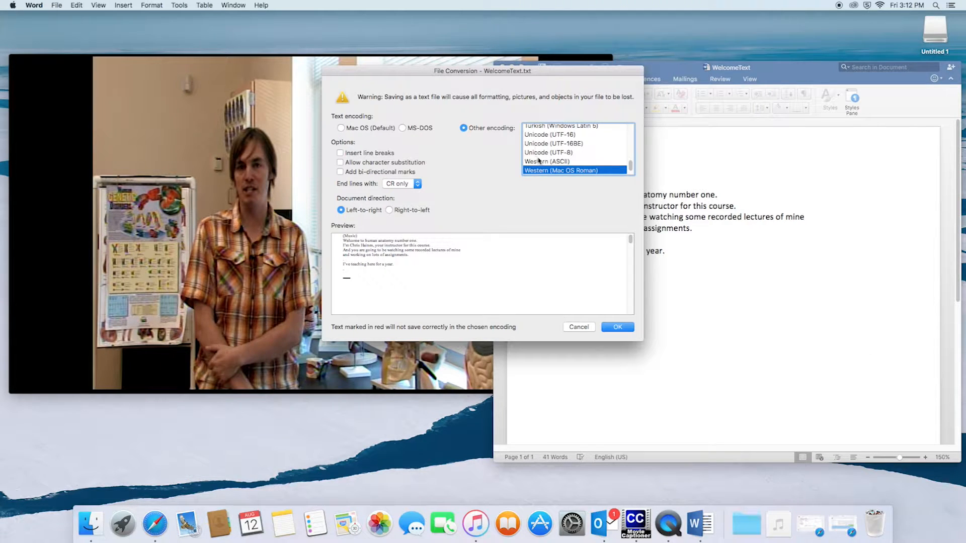
{"action": "left_click", "coordinate": [549, 153]}
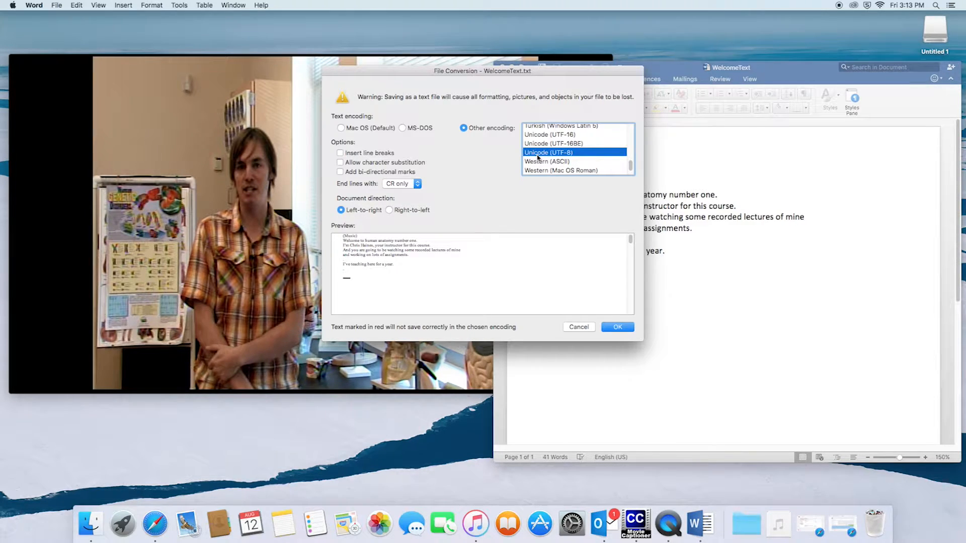
{"action": "left_click", "coordinate": [628, 327]}
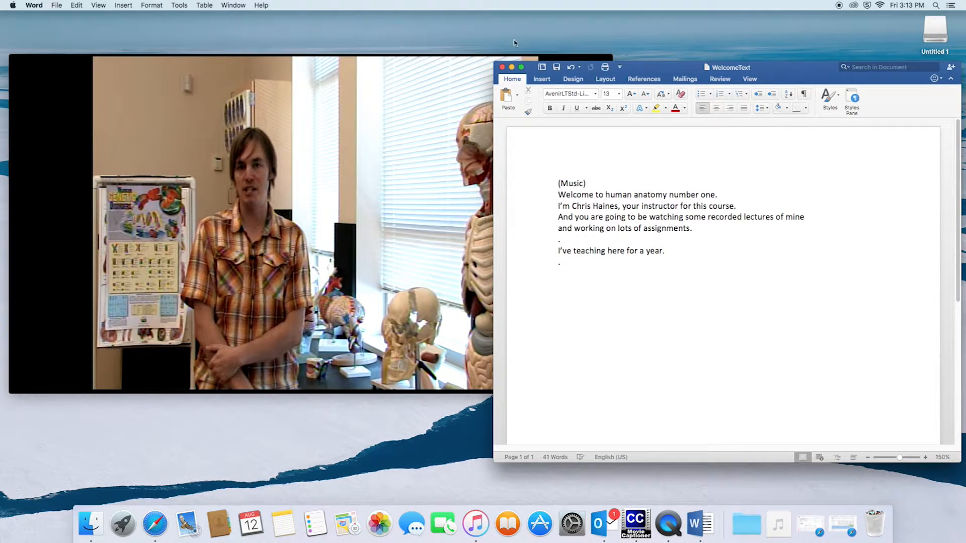
Step: Minimize the transcript document and the video, then switch to MovieCaptioner and open a new project
{"action": "left_click", "coordinate": [512, 67]}
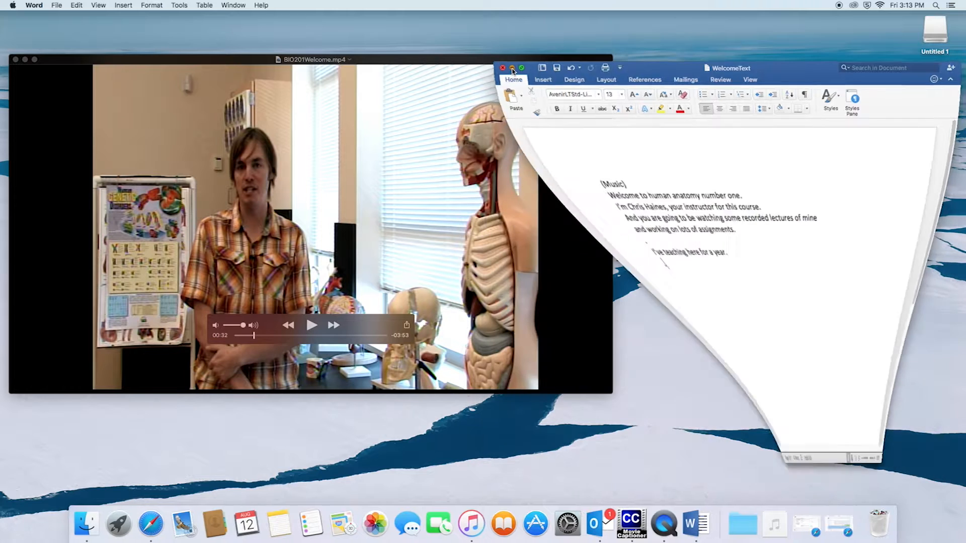
{"action": "left_click", "coordinate": [25, 60]}
{"action": "left_click", "coordinate": [602, 530]}
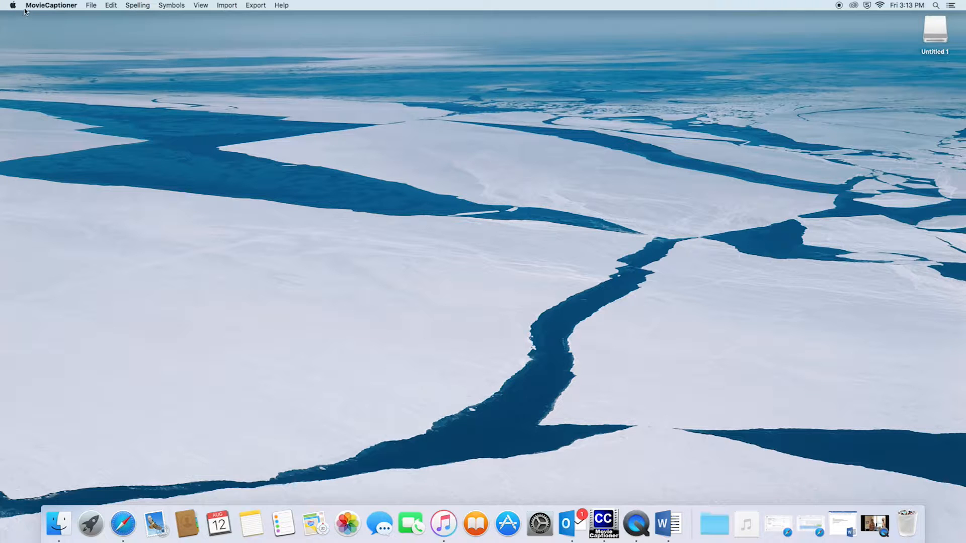
{"action": "left_click", "coordinate": [91, 7]}
{"action": "left_click", "coordinate": [120, 18]}
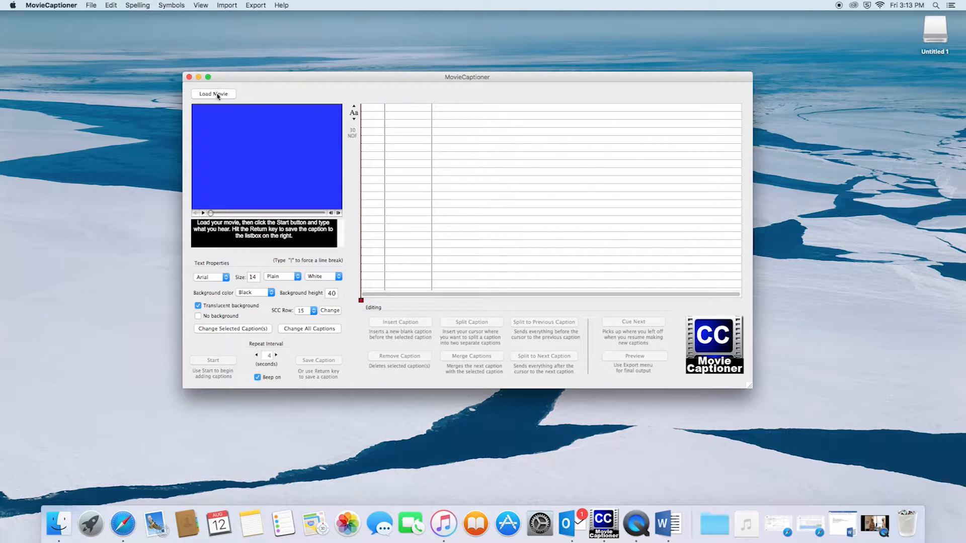
Step: Load the movie BIO201Welcome.mp4 from the BIO201.Welcome folder inside BioClassDemo2
{"action": "left_click", "coordinate": [217, 95]}
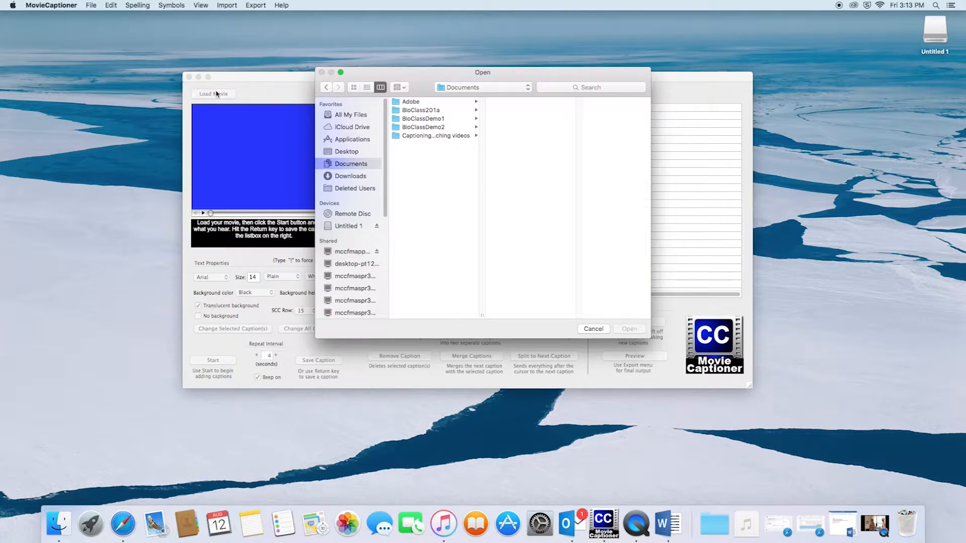
{"action": "left_click", "coordinate": [446, 128]}
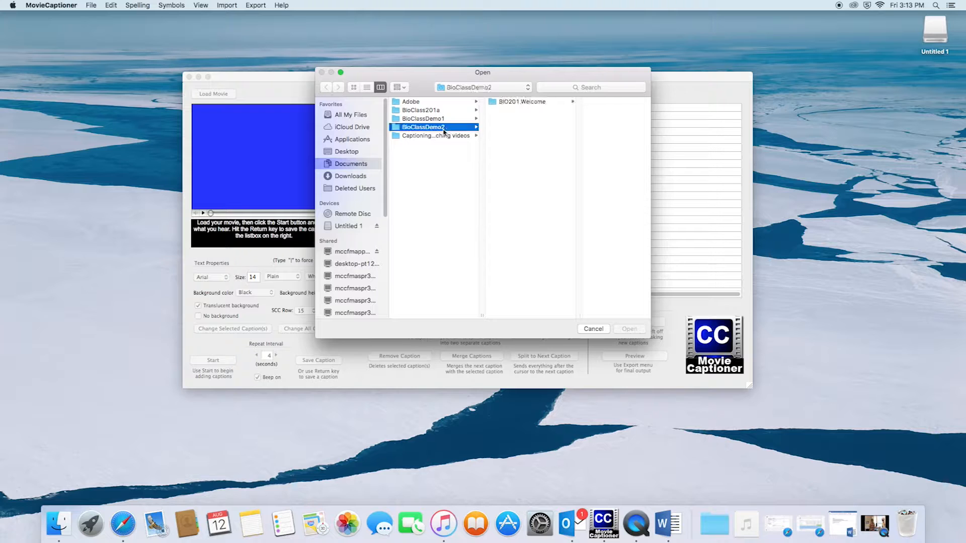
{"action": "left_click", "coordinate": [524, 103]}
{"action": "left_click", "coordinate": [567, 110]}
{"action": "left_click", "coordinate": [629, 329]}
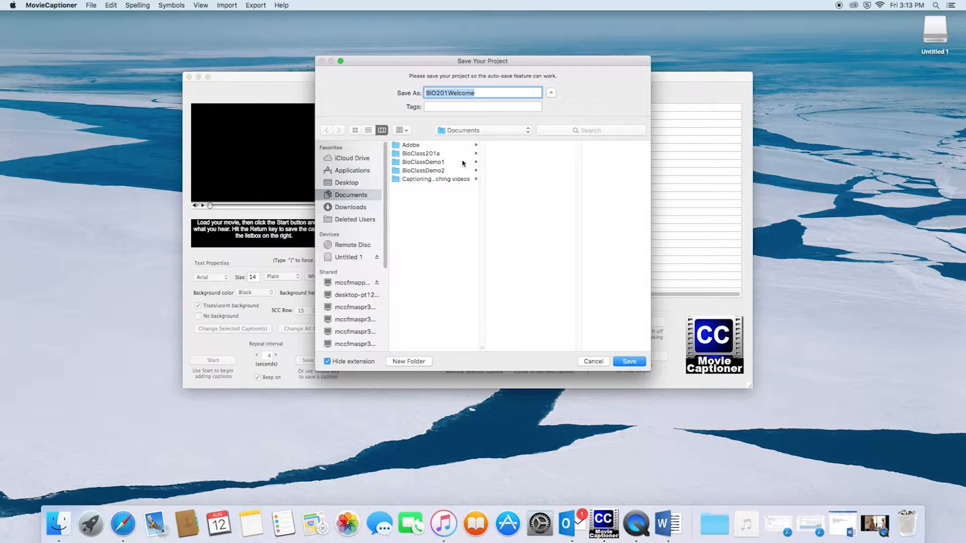
Step: Save the caption project as BIO201Welcome in the BIO201.Welcome folder inside BioClassDemo2
{"action": "left_click", "coordinate": [462, 171]}
{"action": "left_click", "coordinate": [523, 146]}
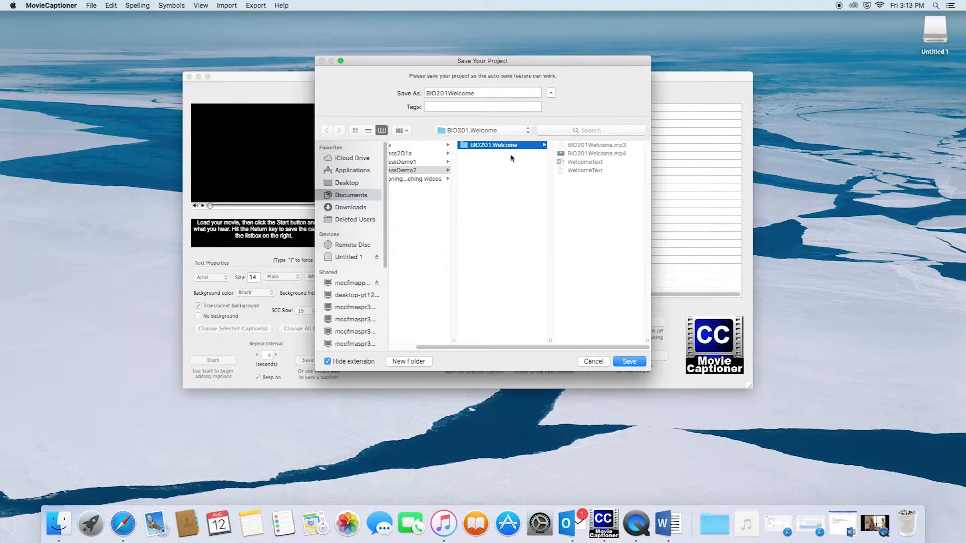
{"action": "left_click", "coordinate": [626, 360]}
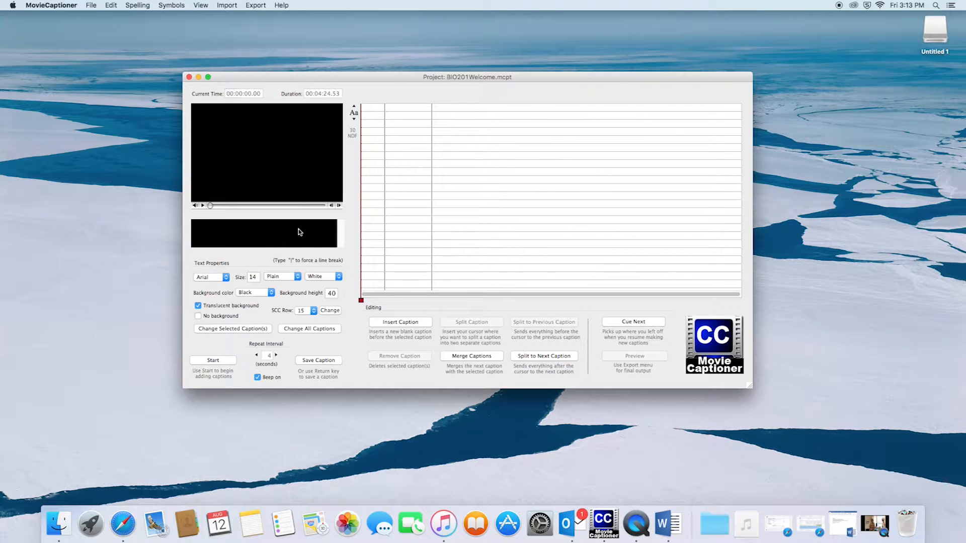
Step: Import the plain-text WelcomeText file from the BIO201.Welcome folder as text in line form
{"action": "left_click_drag", "start_coordinate": [384, 83], "coordinate": [336, 78]}
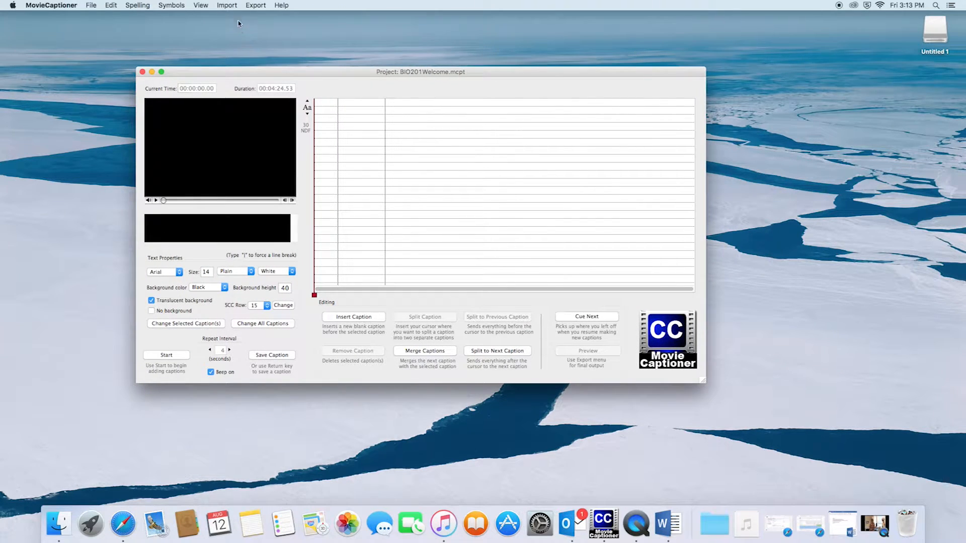
{"action": "left_click", "coordinate": [227, 6]}
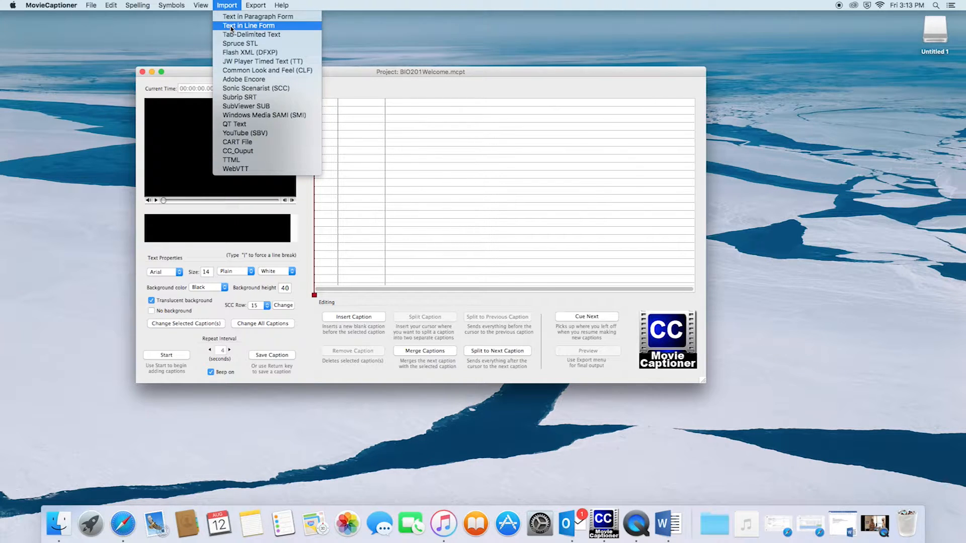
{"action": "left_click", "coordinate": [231, 25]}
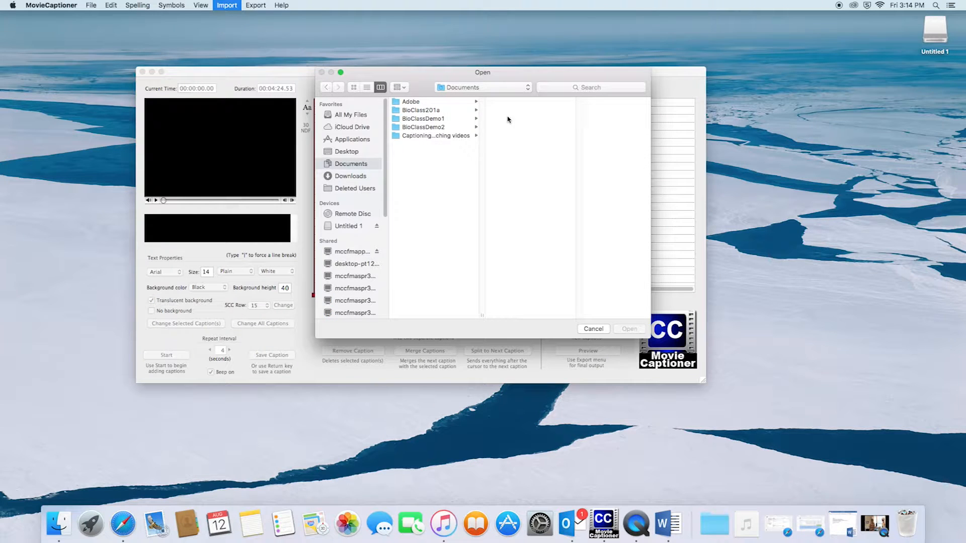
{"action": "left_click", "coordinate": [425, 127]}
{"action": "left_click", "coordinate": [525, 101]}
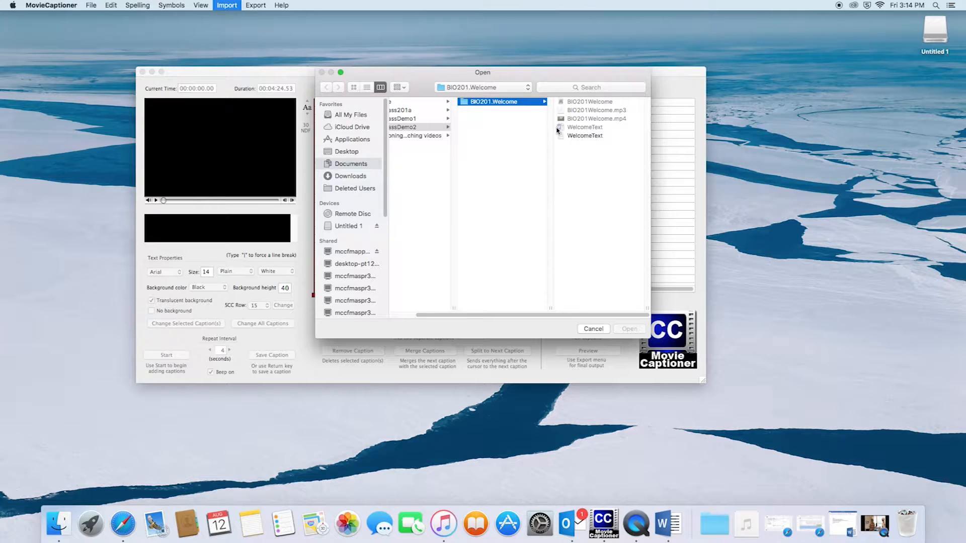
{"action": "left_click", "coordinate": [587, 136]}
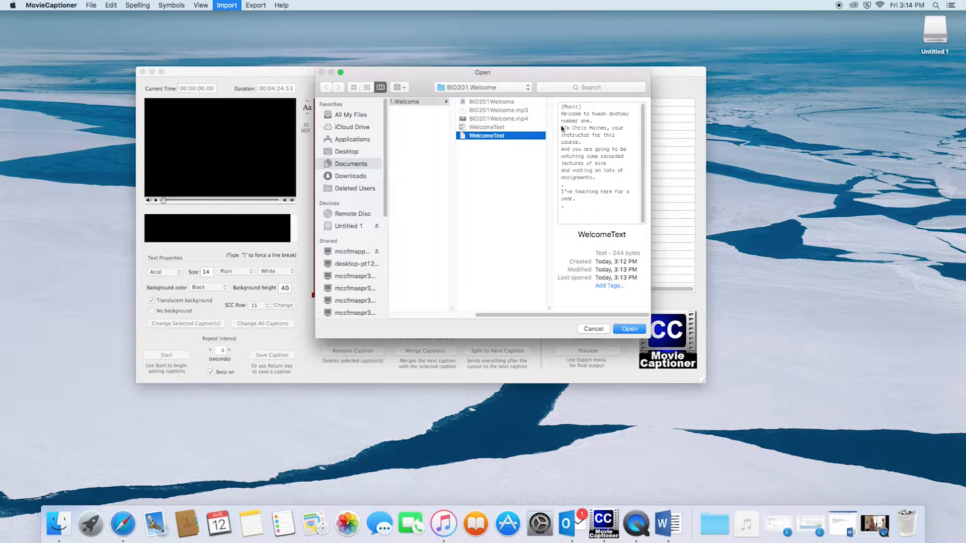
{"action": "left_click", "coordinate": [630, 330]}
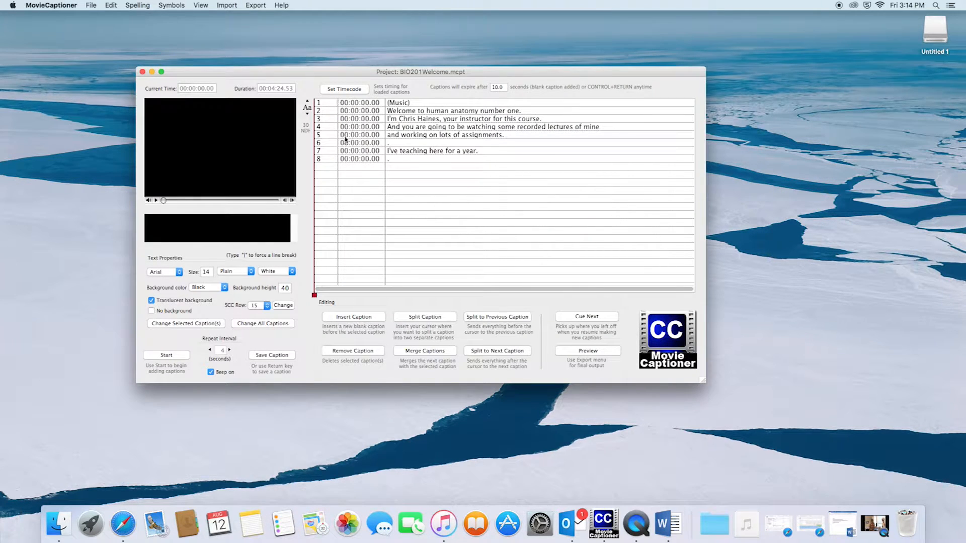
Step: Replace the "(Music)" text in the first caption with a music note symbol
{"action": "left_click", "coordinate": [414, 104]}
{"action": "left_click", "coordinate": [428, 104]}
{"action": "left_click_drag", "start_coordinate": [478, 103], "coordinate": [383, 103]}
{"action": "key", "text": "BackSpace"}
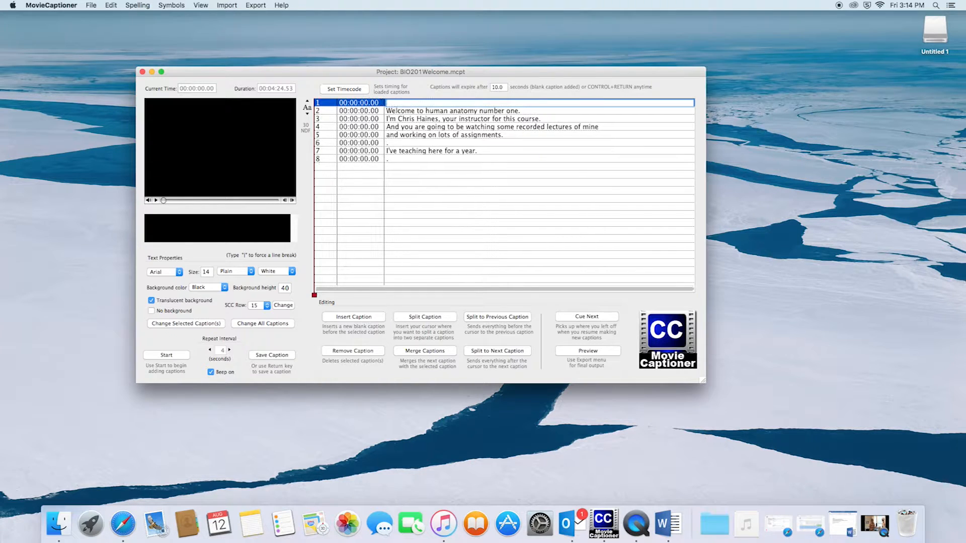
{"action": "left_click", "coordinate": [174, 6]}
{"action": "left_click", "coordinate": [178, 16]}
Step: Set the captions to expire after 1000 seconds and reposition the project window
{"action": "left_click", "coordinate": [506, 88]}
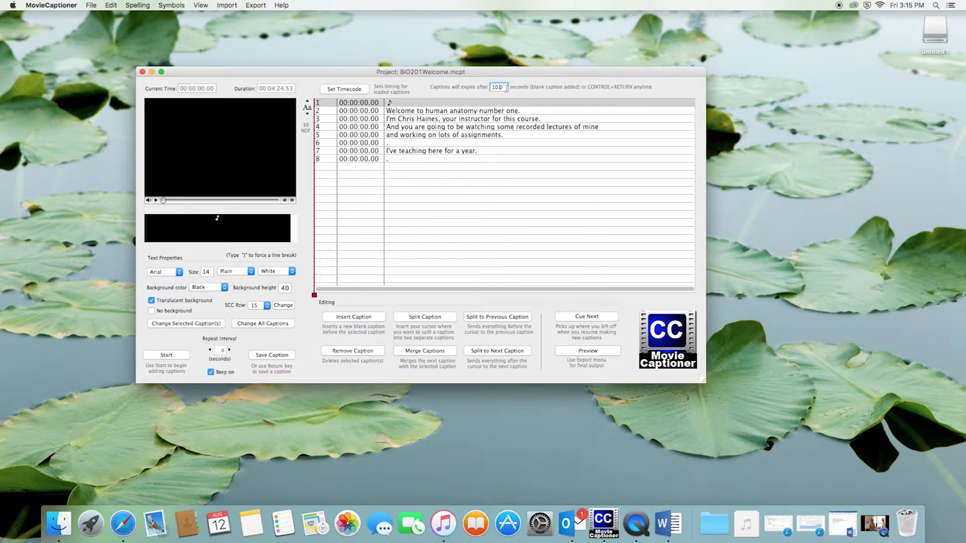
{"action": "type", "text": "0"}
{"action": "left_click_drag", "start_coordinate": [531, 75], "coordinate": [551, 78]}
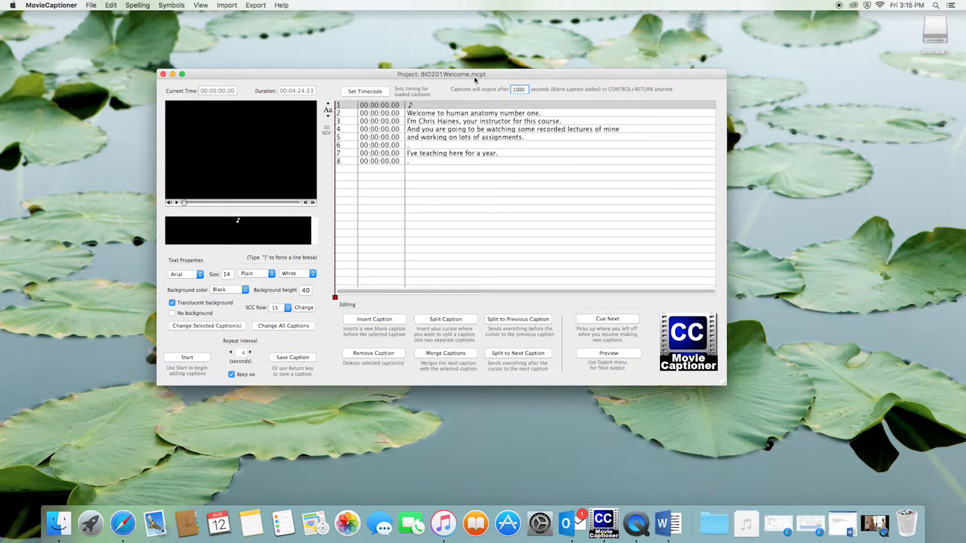
{"action": "left_click_drag", "start_coordinate": [465, 79], "coordinate": [489, 80]}
Step: Raise the volume and run Set Timecode from the first caption, timing captions 2 and 3 at about 17.7 and 21.2 seconds
{"action": "left_click", "coordinate": [371, 110]}
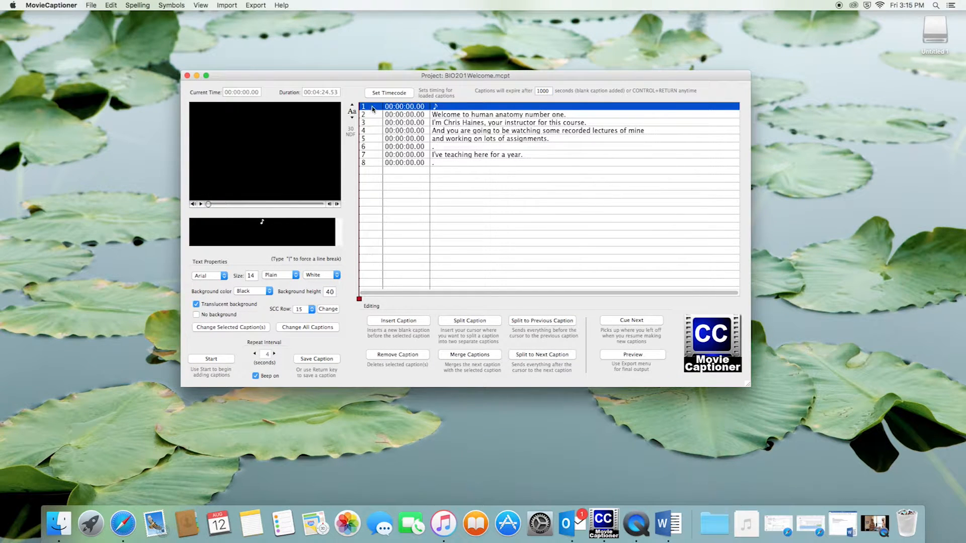
{"action": "key", "text": "XF86AudioRaiseVolume"}
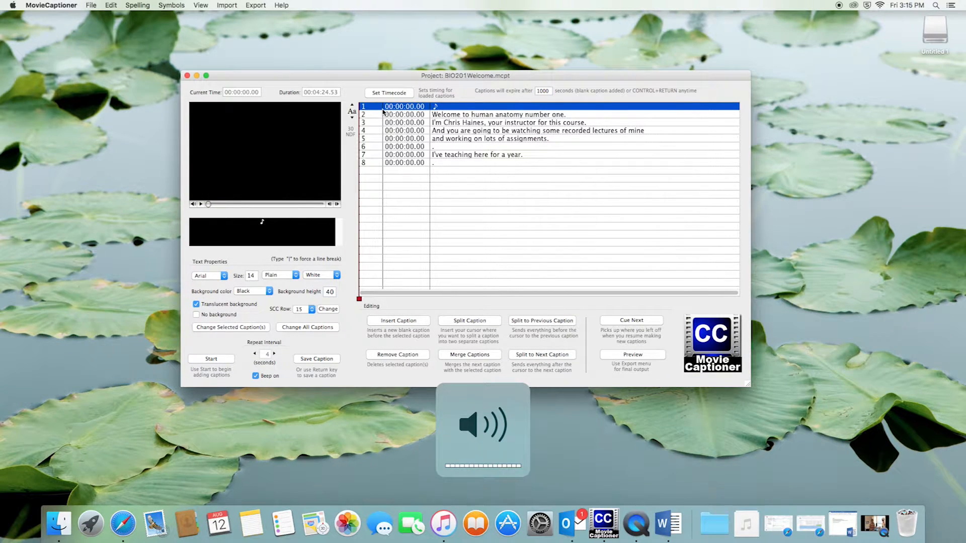
{"action": "key", "text": "XF86AudioRaiseVolume"}
{"action": "left_click_drag", "start_coordinate": [408, 82], "coordinate": [401, 77]}
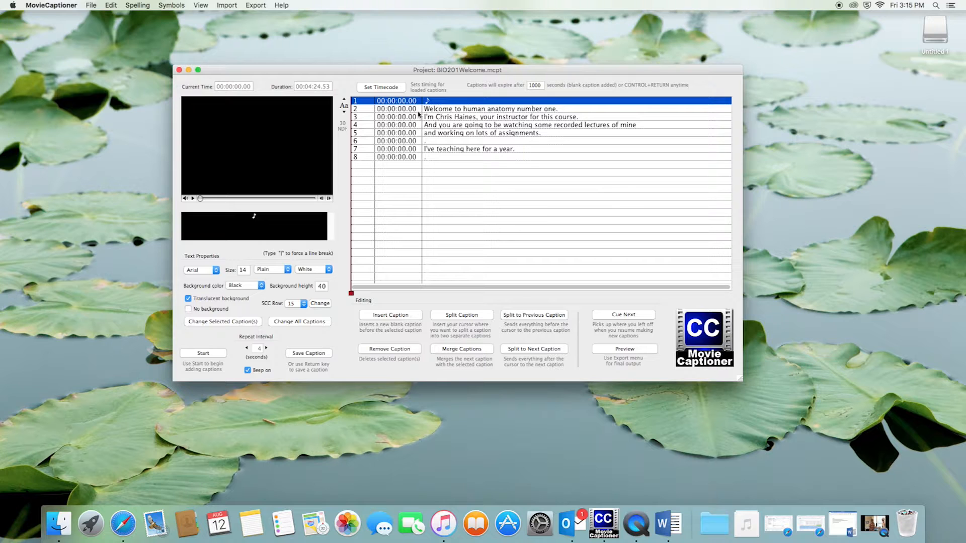
{"action": "left_click", "coordinate": [392, 88]}
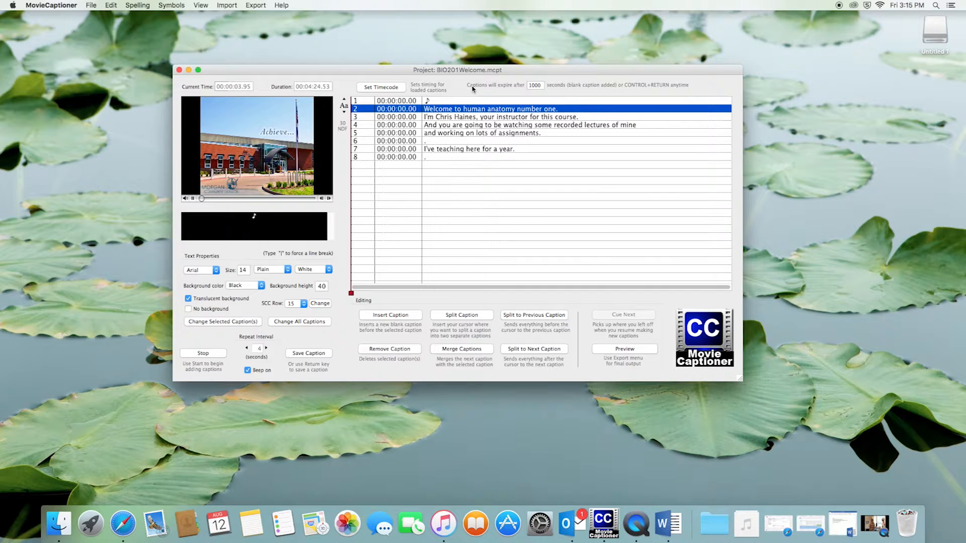
{"action": "key", "text": "F10"}
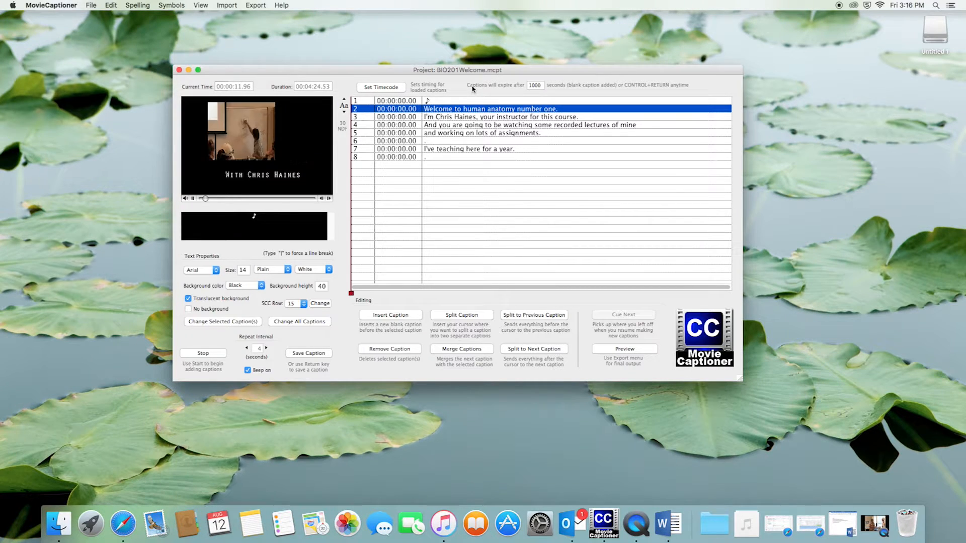
{"action": "key", "text": "XF86AudioRaiseVolume"}
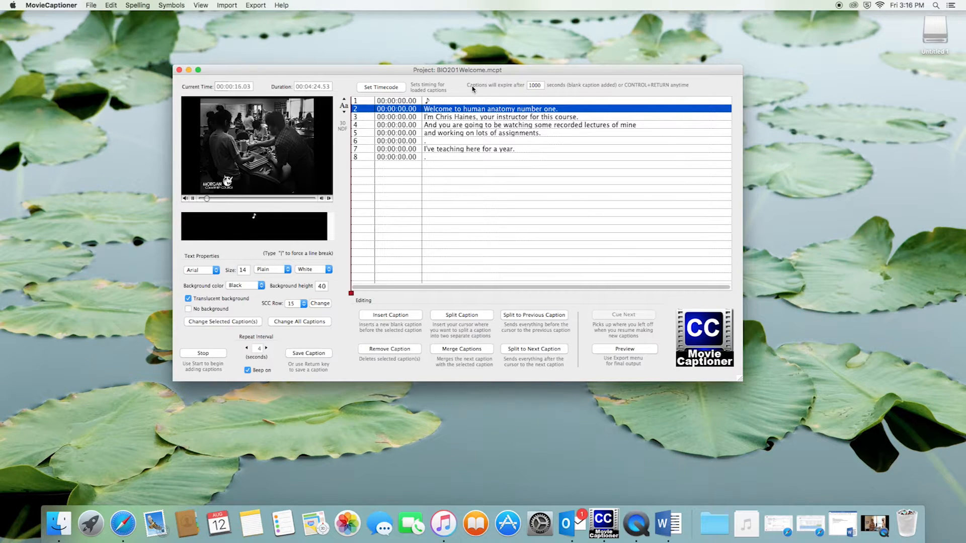
{"action": "key", "text": "Return"}
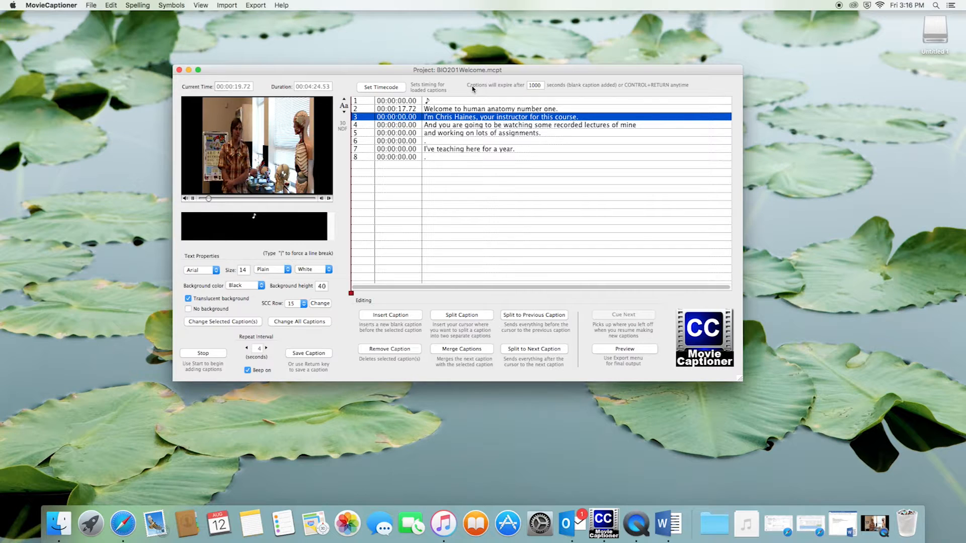
{"action": "key", "text": "Return"}
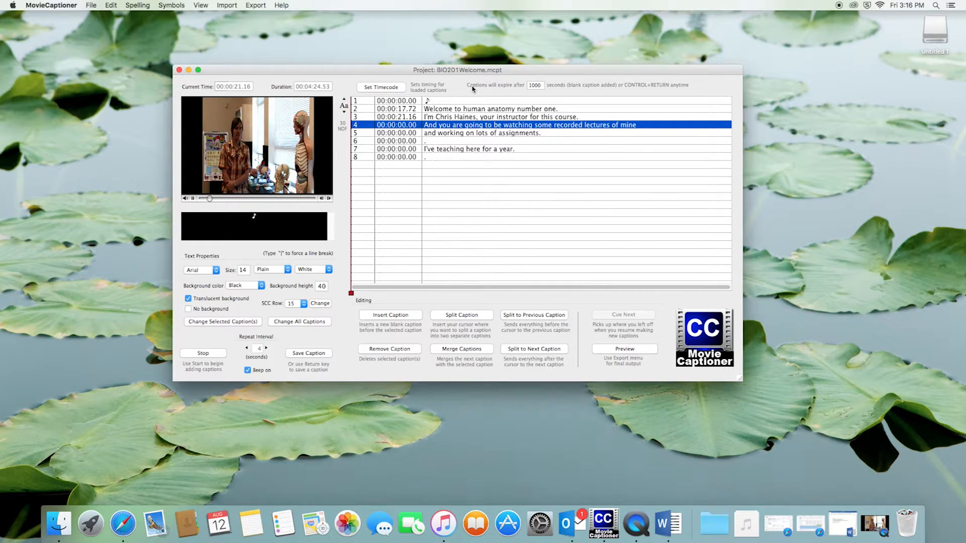
Step: Lower the volume and time captions 4 to 7 in sync with the speech, ending playback at caption 7
{"action": "key", "text": "XF86AudioLowerVolume"}
{"action": "key", "text": "XF86AudioLowerVolume"}
{"action": "key", "text": "XF86AudioLowerVolume"}
{"action": "key", "text": "XF86AudioLowerVolume"}
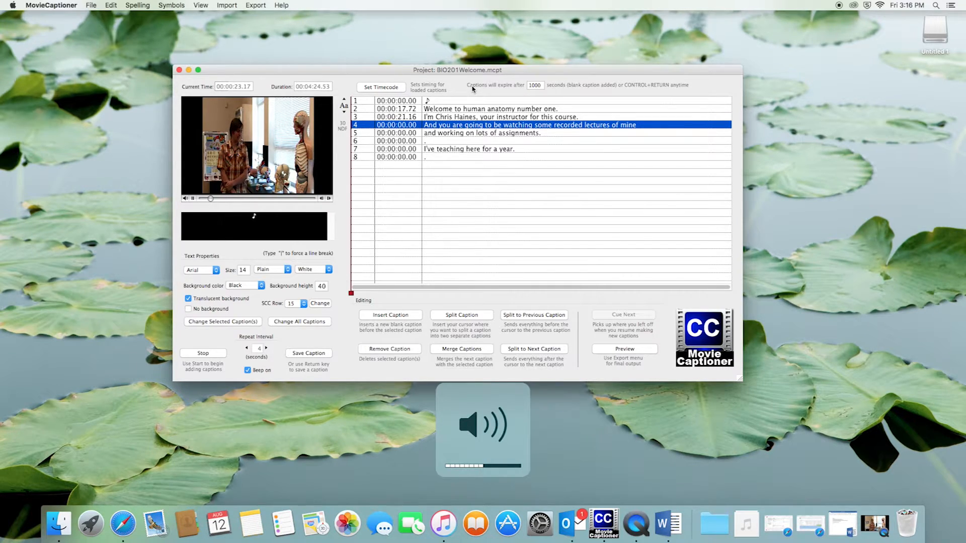
{"action": "key", "text": "Return"}
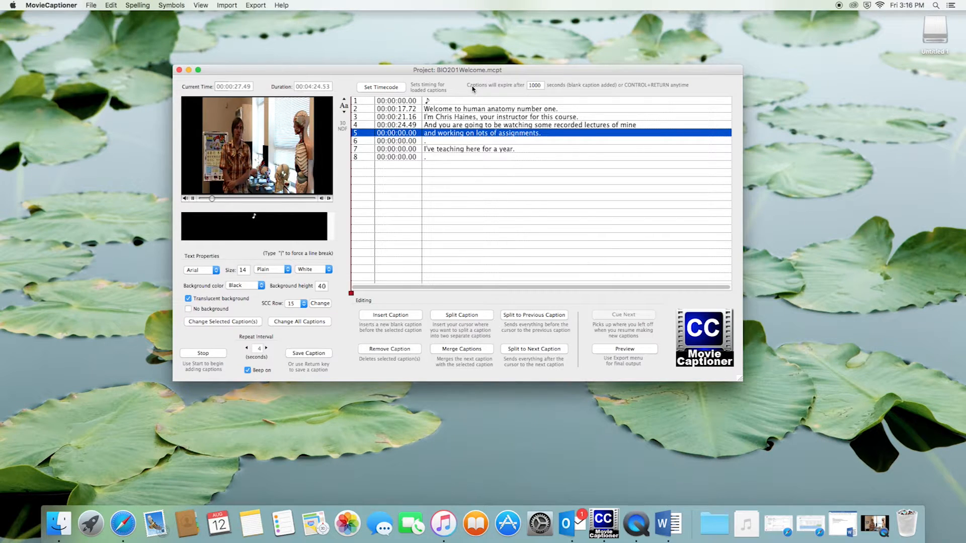
{"action": "key", "text": "Return"}
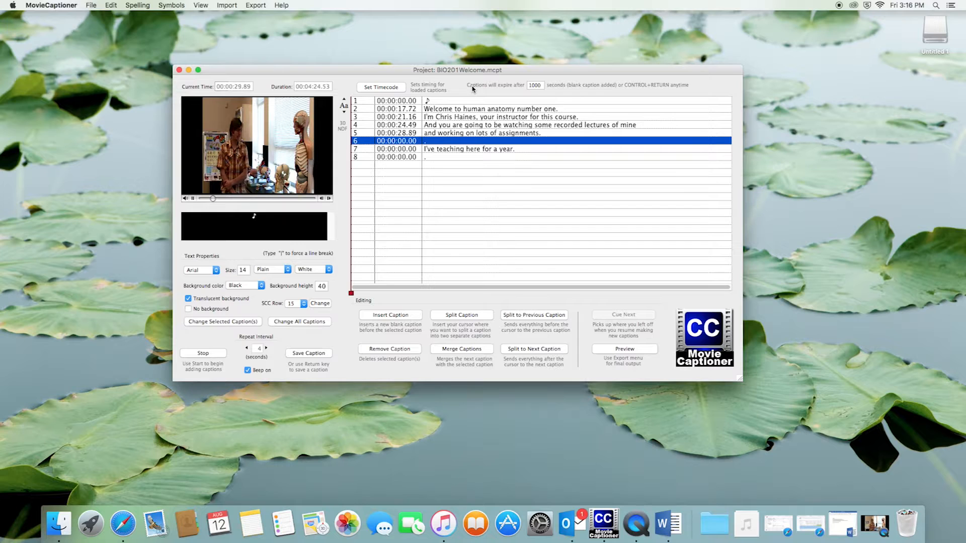
{"action": "key", "text": "Return"}
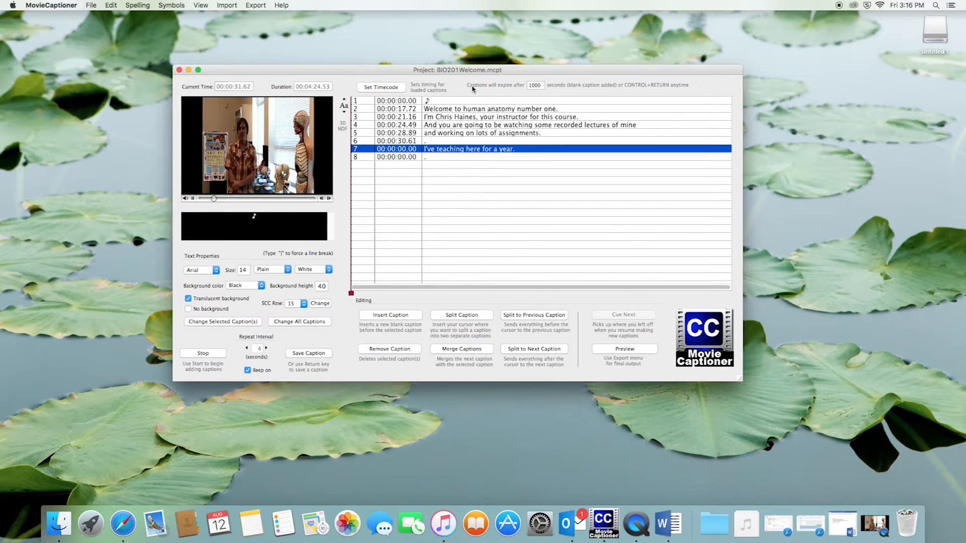
{"action": "key", "text": "Return"}
{"action": "left_click", "coordinate": [410, 146]}
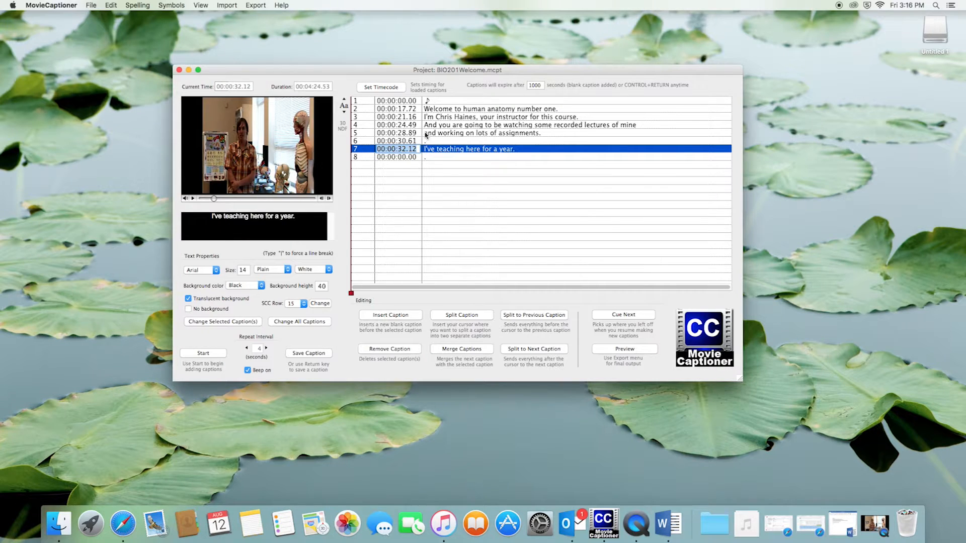
Step: Restart Set Timecode from caption 3 and retime captions 4 to 8 at about 24.4, 28.7, 30.2, 31.8 and 33.4 seconds
{"action": "left_click", "coordinate": [365, 143]}
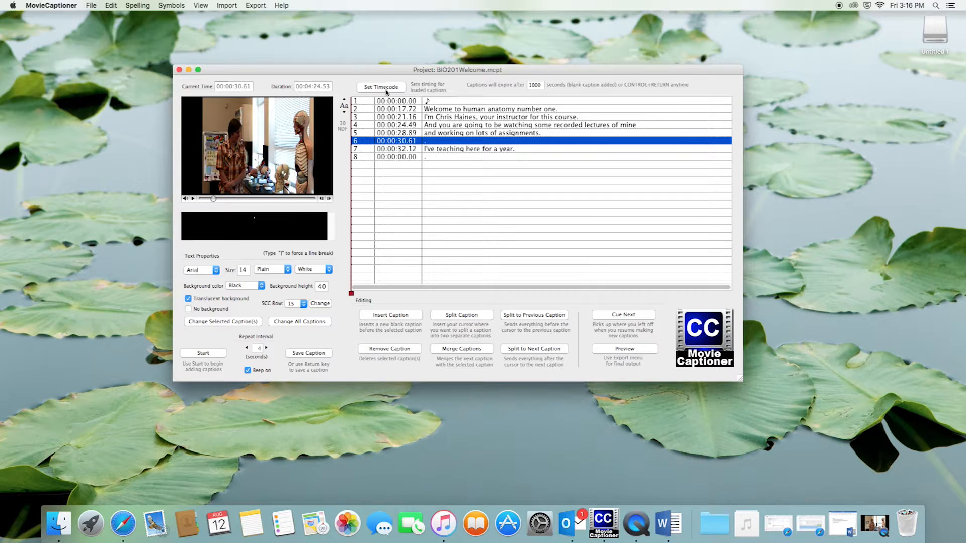
{"action": "left_click", "coordinate": [373, 118]}
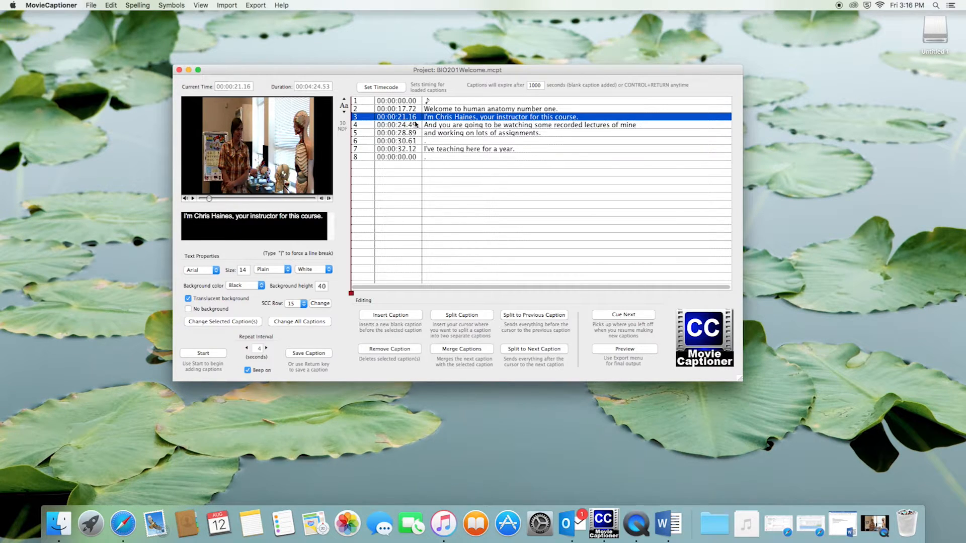
{"action": "key", "text": "XF86AudioRaiseVolume"}
{"action": "key", "text": "XF86AudioRaiseVolume"}
{"action": "left_click", "coordinate": [376, 89]}
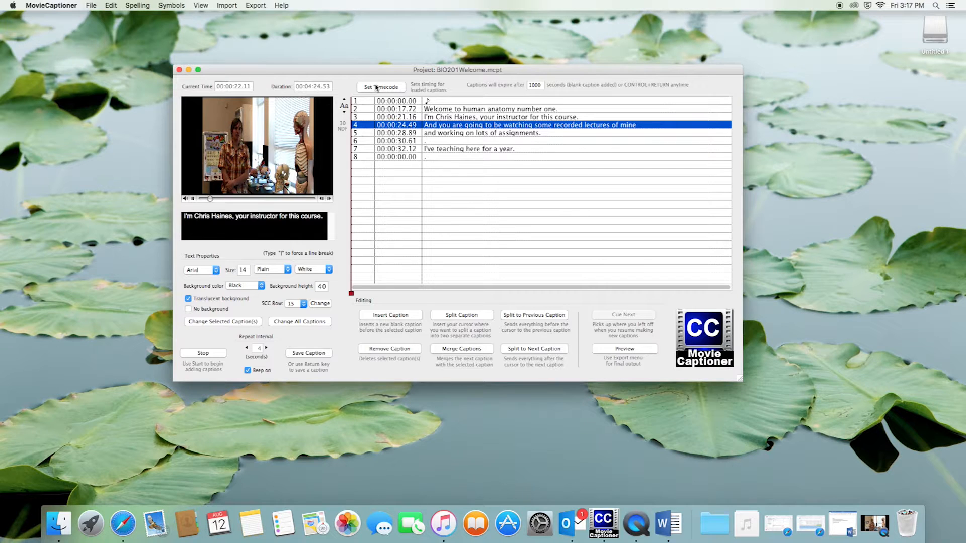
{"action": "key", "text": "Return"}
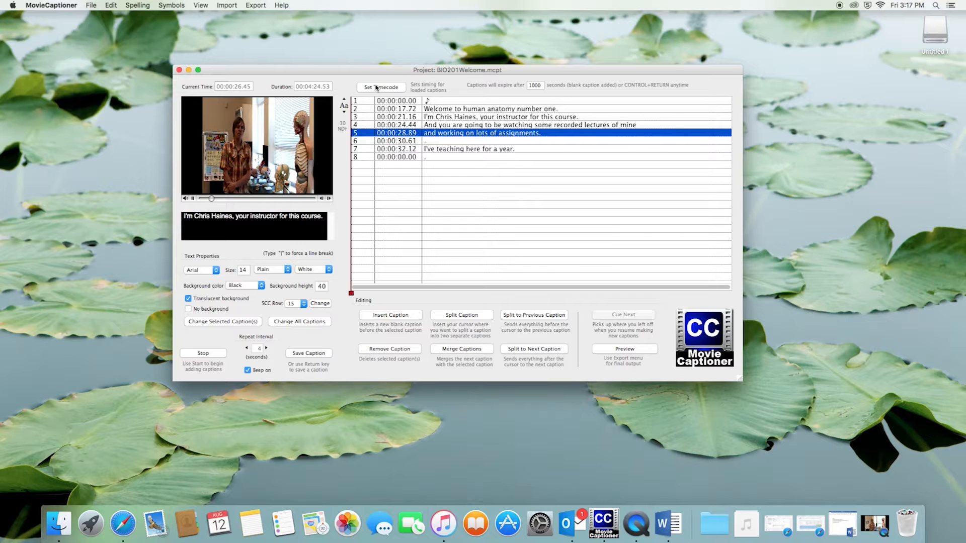
{"action": "key", "text": "Return"}
{"action": "key", "text": "Return"}
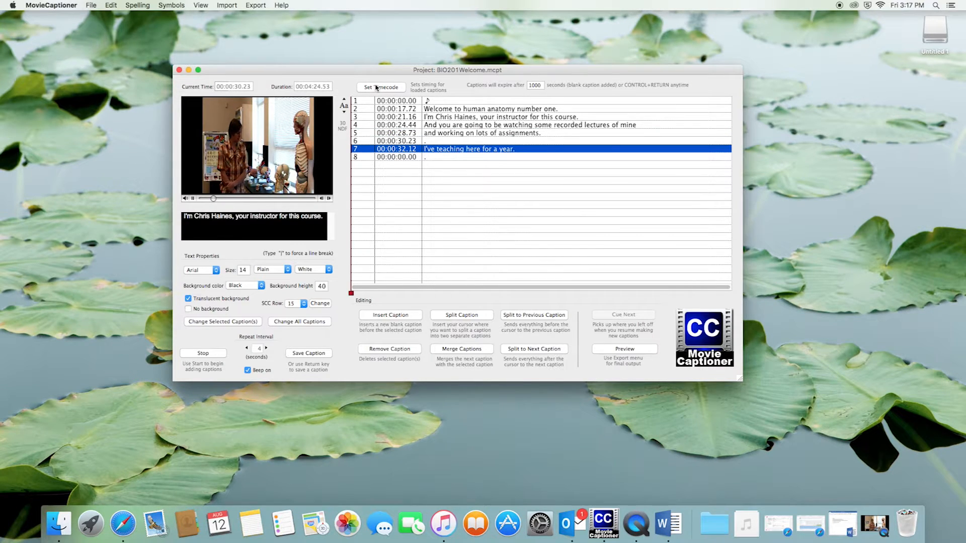
{"action": "key", "text": "Return"}
{"action": "left_click", "coordinate": [376, 88]}
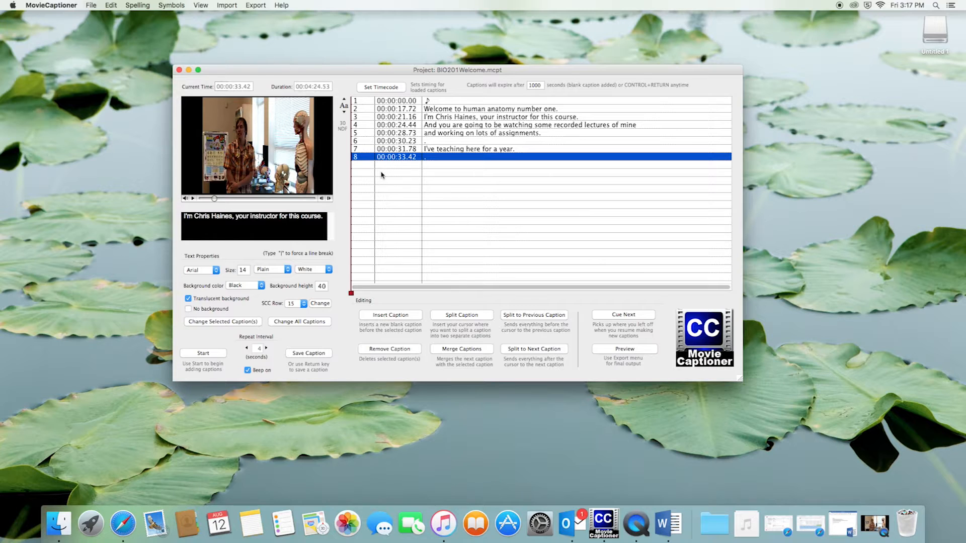
Step: Run Set Timecode from caption 6 to retime caption 7 at 00:00:31.79
{"action": "left_click", "coordinate": [359, 142]}
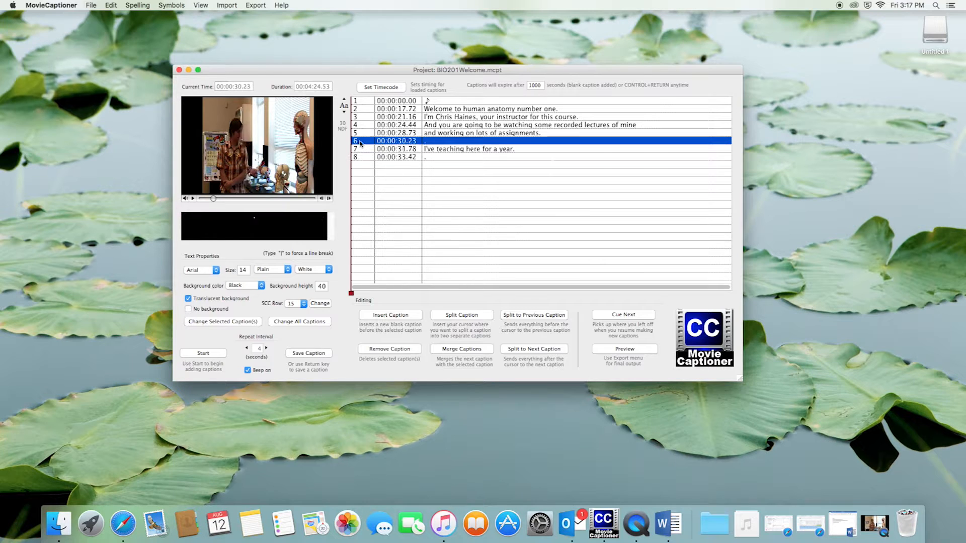
{"action": "left_click", "coordinate": [382, 89]}
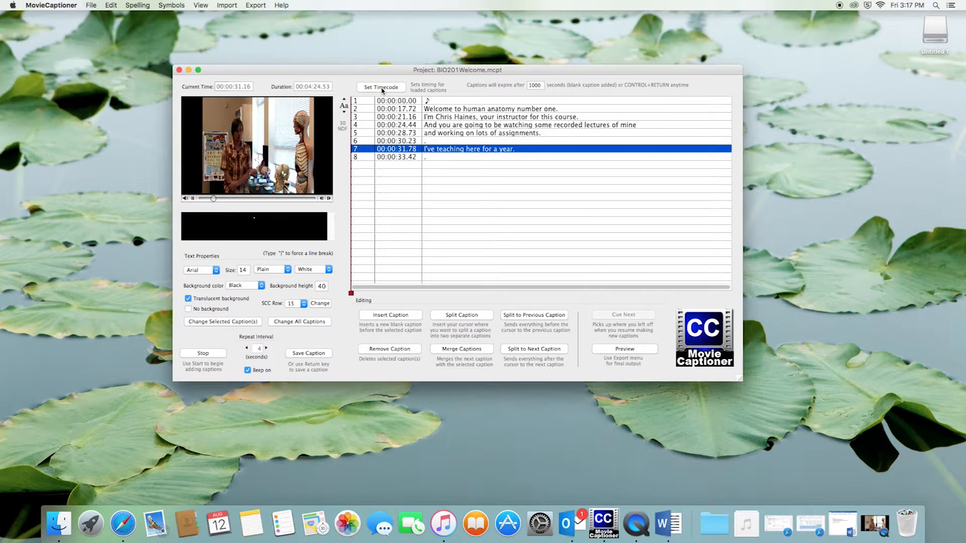
{"action": "key", "text": "Return"}
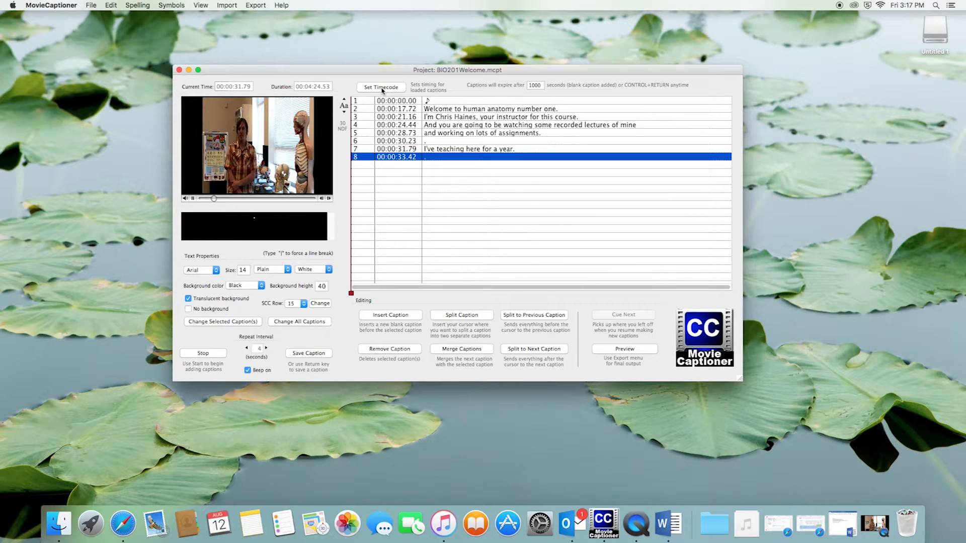
{"action": "left_click", "coordinate": [392, 150]}
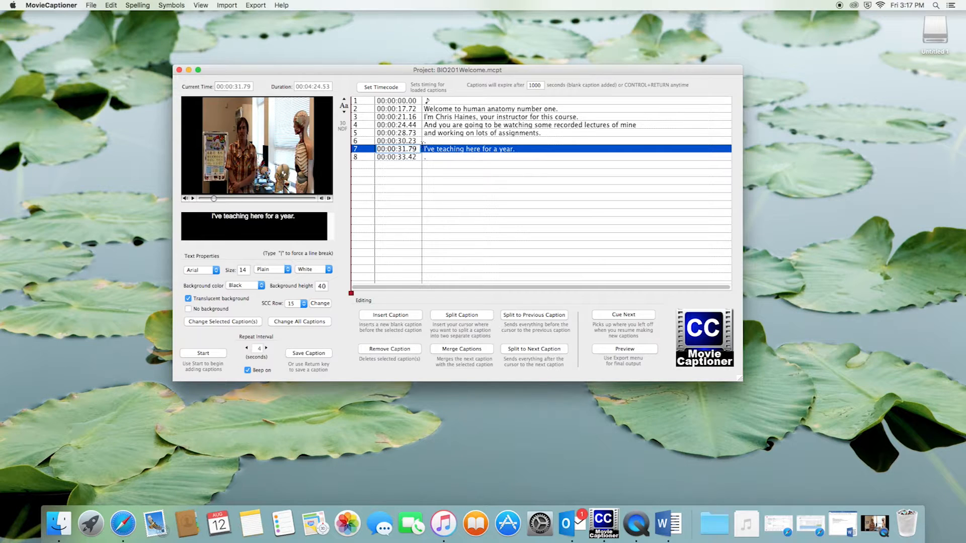
Step: Play the video from caption 7 to check its timing
{"action": "left_click", "coordinate": [373, 150]}
{"action": "left_click", "coordinate": [217, 354]}
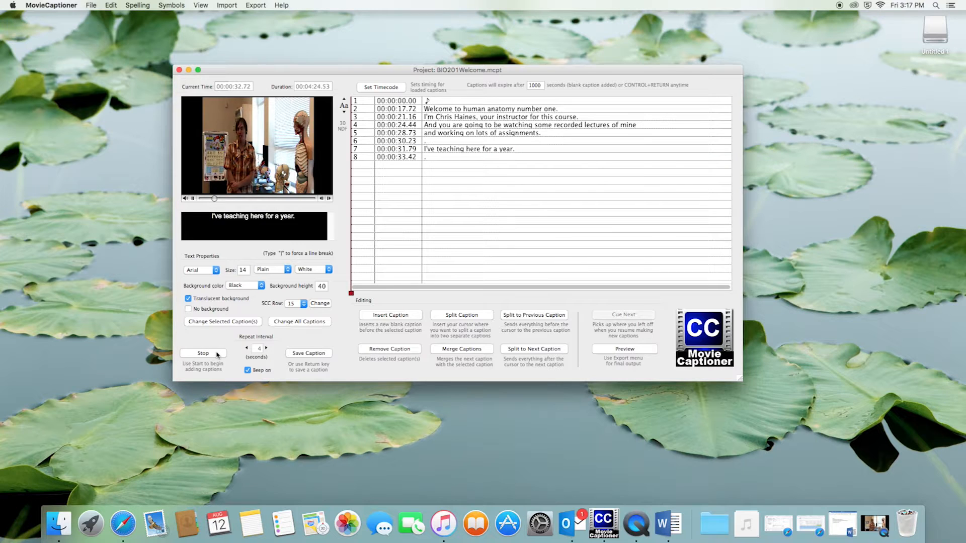
{"action": "left_click", "coordinate": [218, 354]}
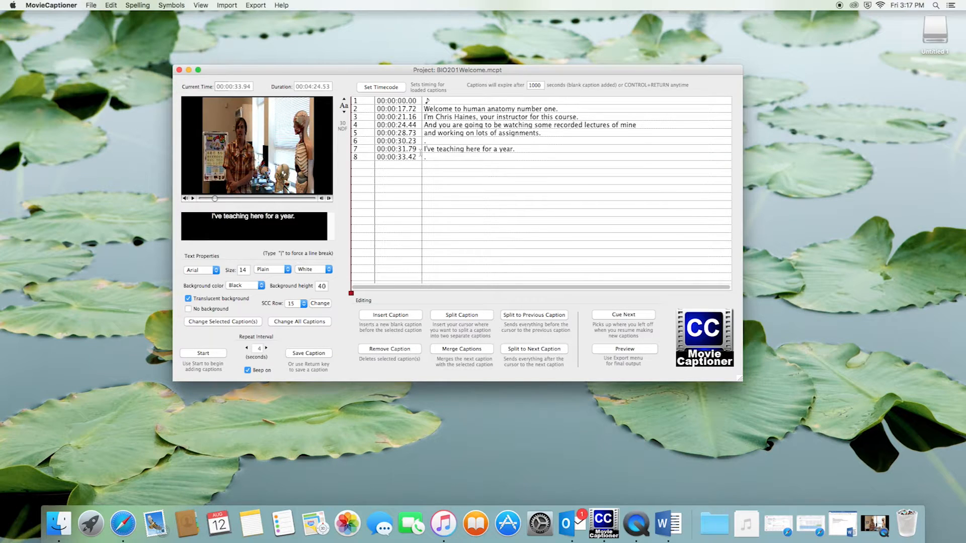
Step: Set caption 7's timecode to 00:00:31.69 and play it back to check the timing
{"action": "left_click", "coordinate": [414, 149]}
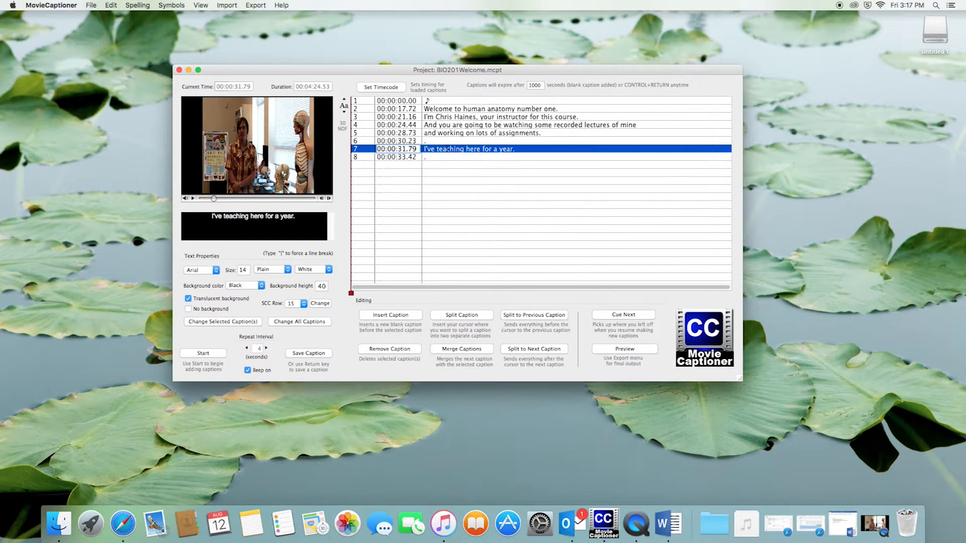
{"action": "left_click", "coordinate": [414, 149]}
{"action": "key", "text": "BackSpace"}
{"action": "type", "text": "6"}
{"action": "left_click", "coordinate": [362, 150]}
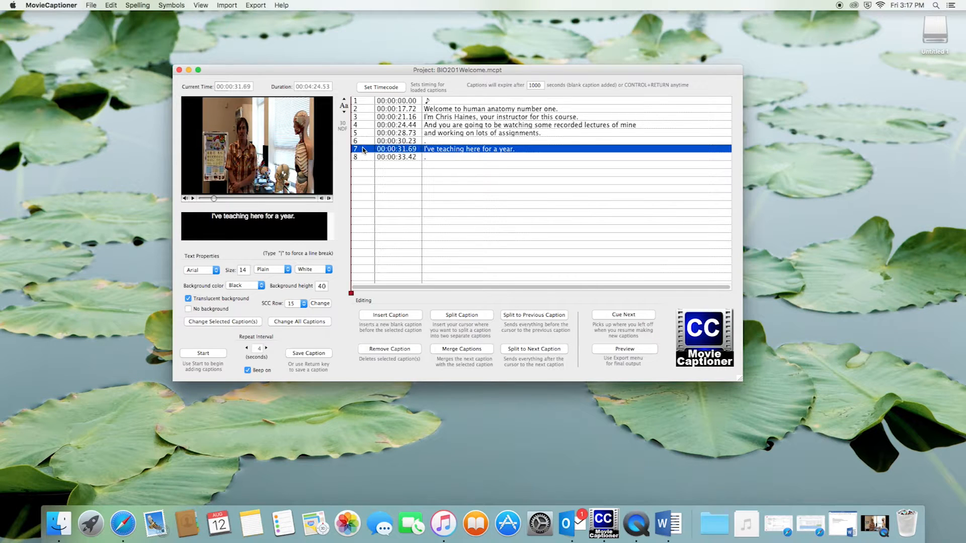
{"action": "left_click", "coordinate": [209, 355]}
{"action": "left_click", "coordinate": [210, 354]}
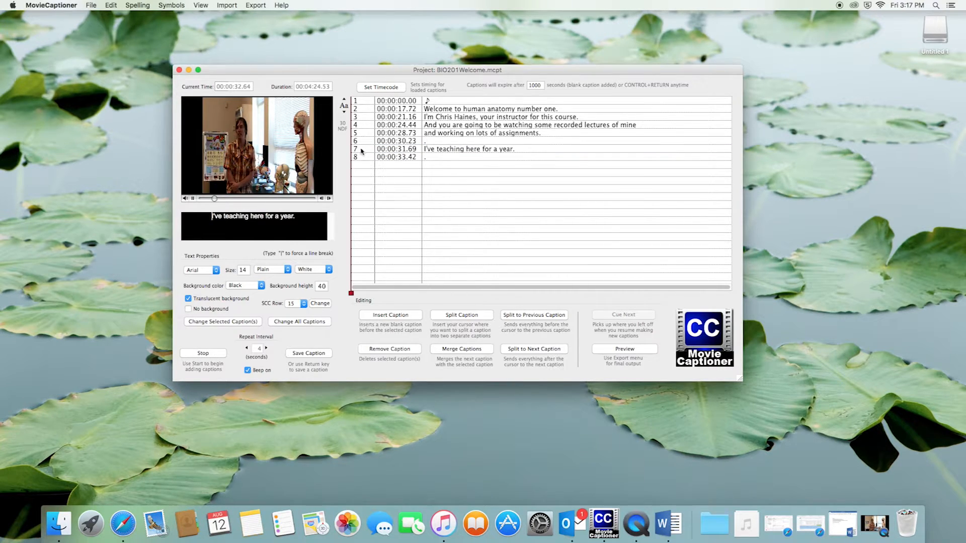
{"action": "left_click", "coordinate": [362, 151]}
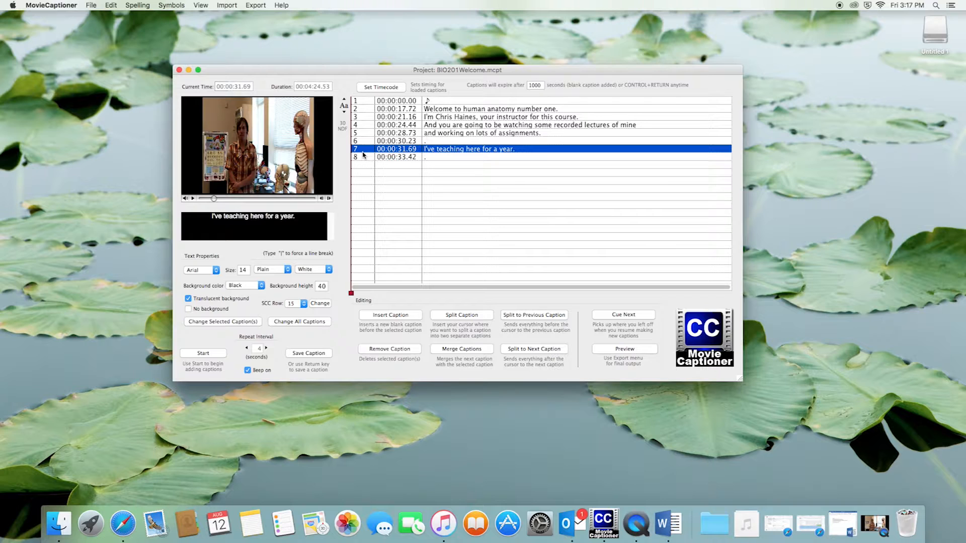
Step: Delete the placeholder periods from captions 6 and 8 so that both captions are blank
{"action": "left_click", "coordinate": [364, 102]}
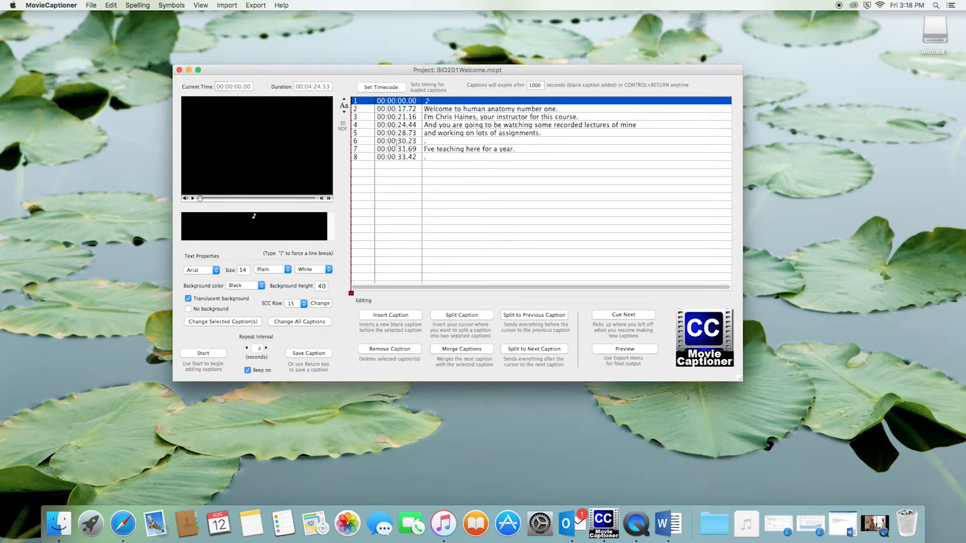
{"action": "left_click", "coordinate": [432, 141]}
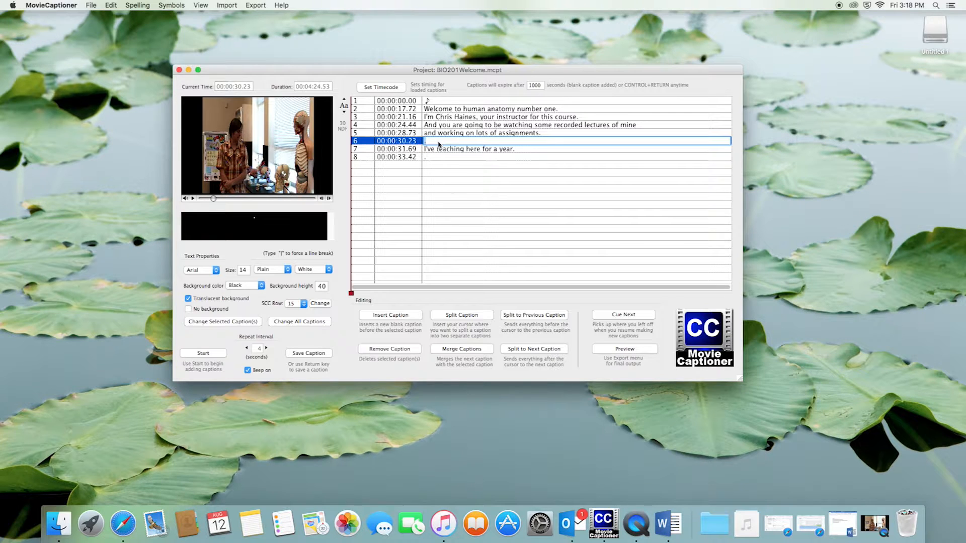
{"action": "left_click", "coordinate": [443, 157]}
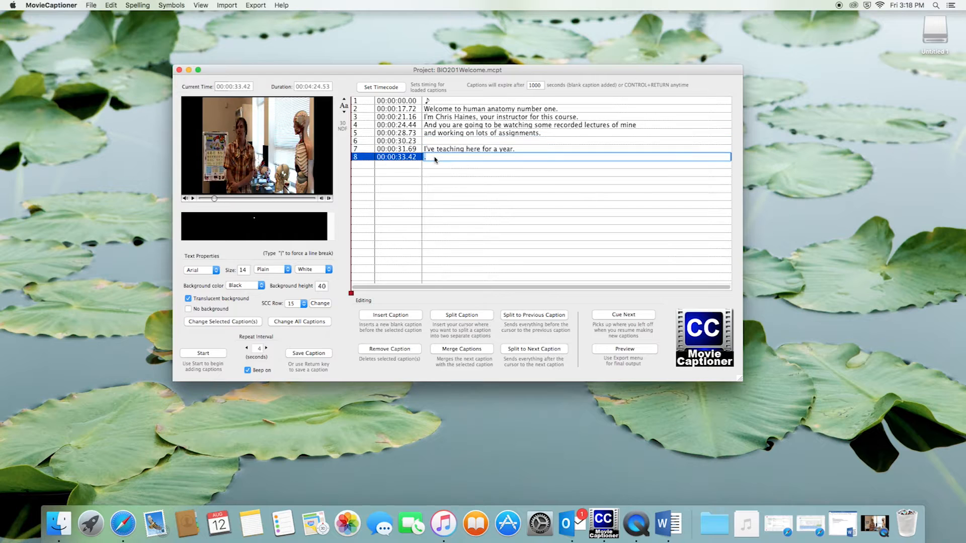
{"action": "left_click", "coordinate": [432, 141]}
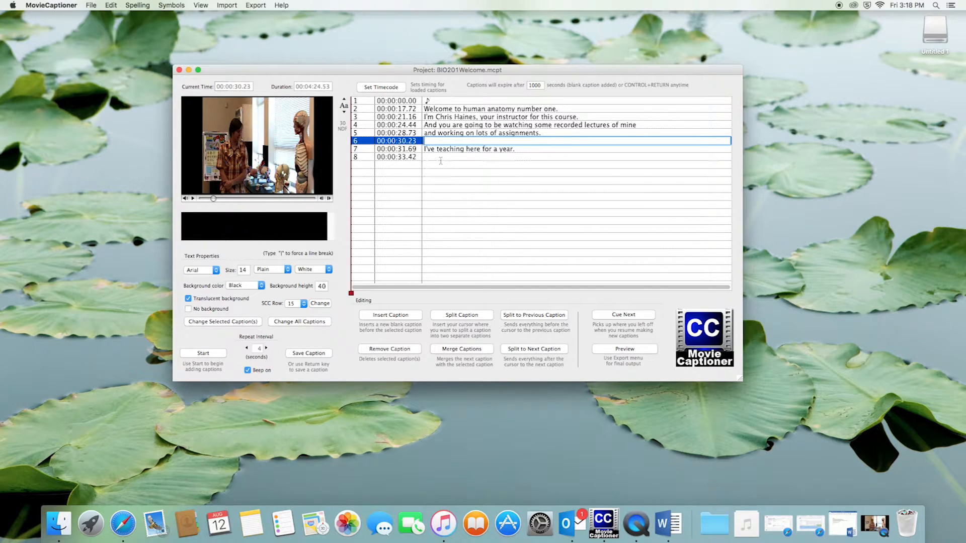
Step: Move the project window clear and save the BIO201Welcome caption project
{"action": "left_click_drag", "start_coordinate": [435, 72], "coordinate": [389, 68]}
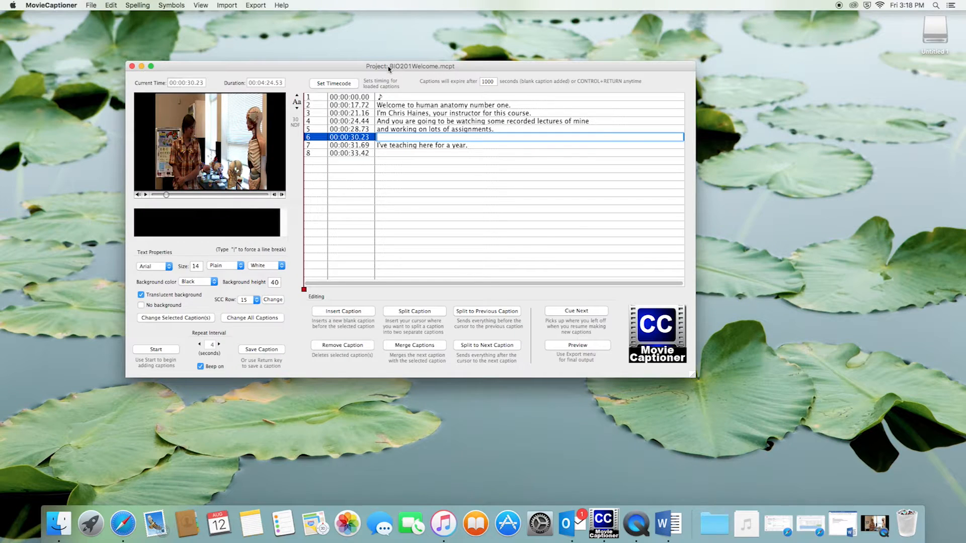
{"action": "left_click", "coordinate": [92, 6]}
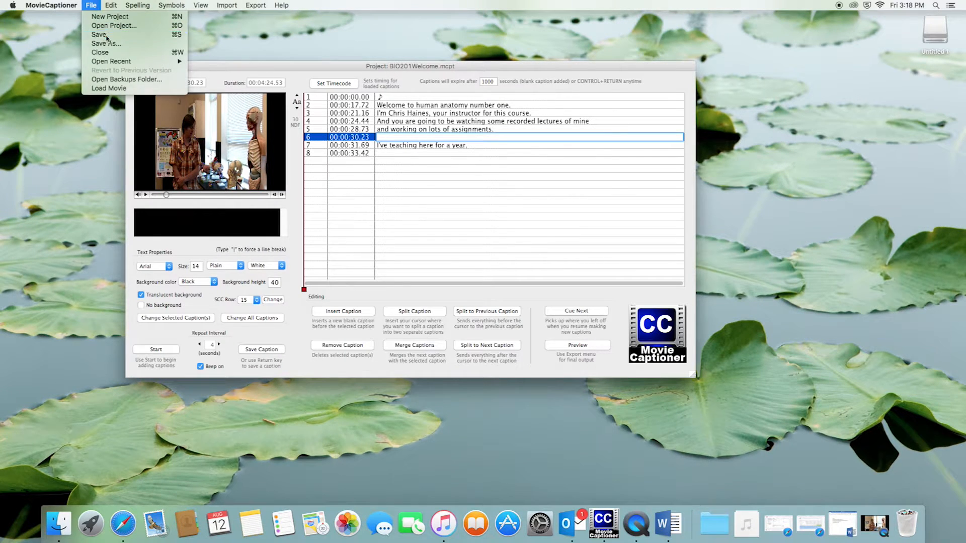
{"action": "left_click", "coordinate": [107, 36]}
Step: Export the captions as a Sonic Scenarist SCC file, Premiere Compatible, named BIO201Welcome.pc in the BIO201.Welcome folder
{"action": "left_click", "coordinate": [317, 97]}
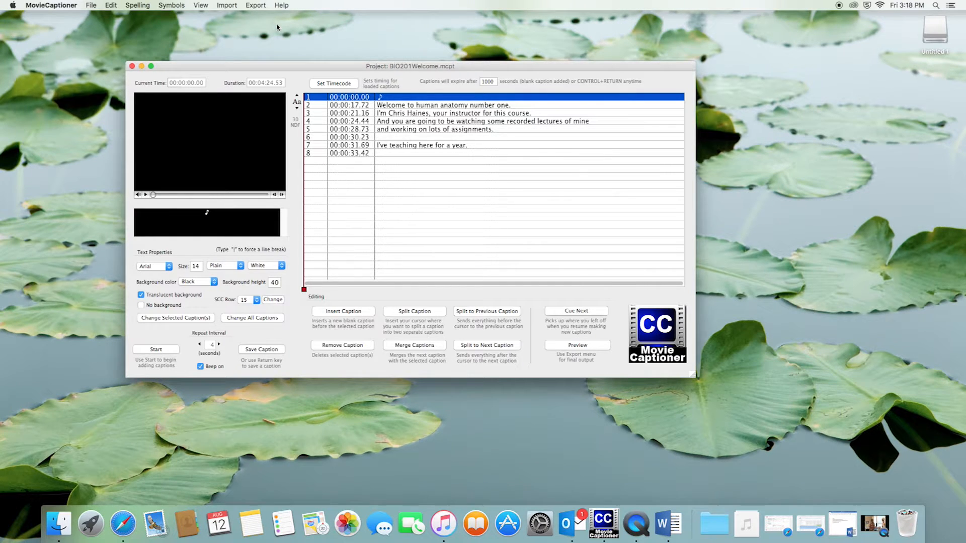
{"action": "left_click", "coordinate": [256, 6]}
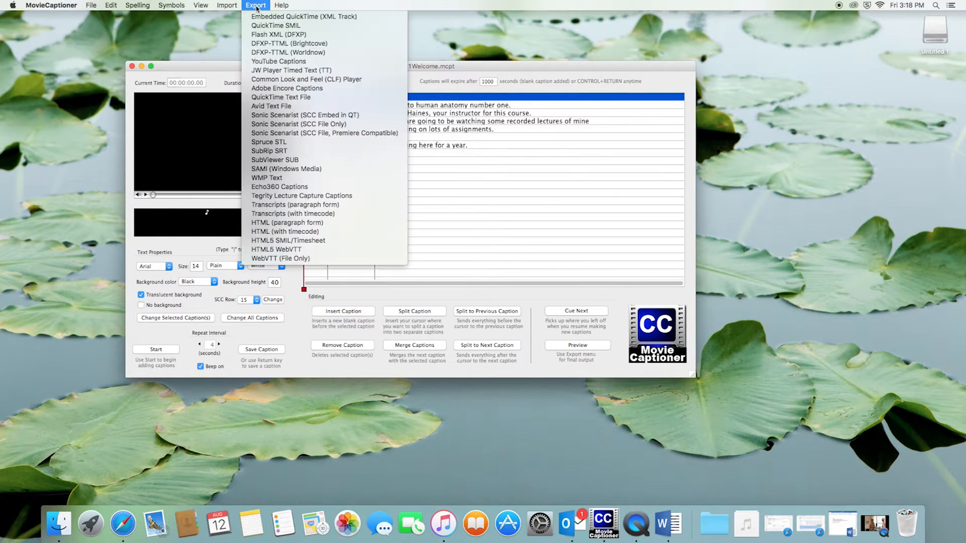
{"action": "left_click", "coordinate": [276, 135]}
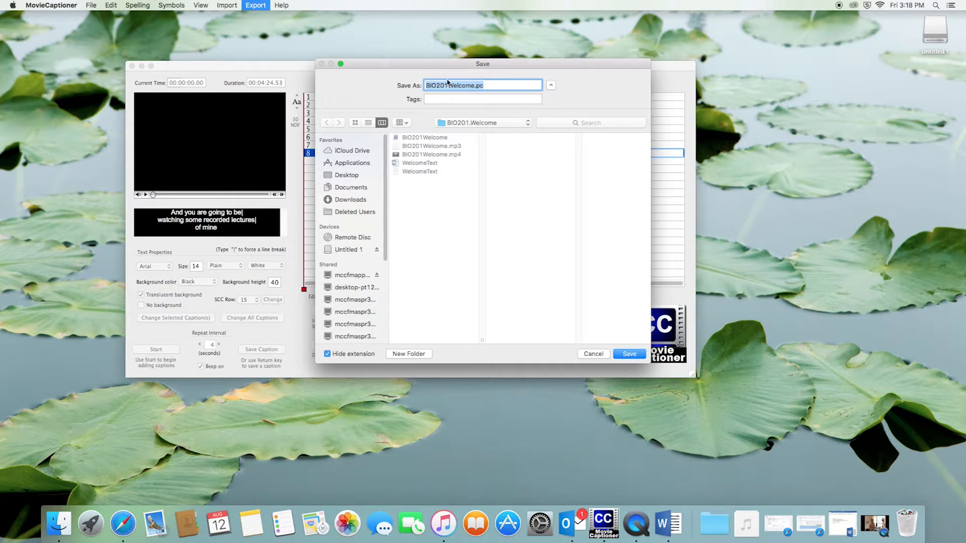
{"action": "left_click", "coordinate": [630, 354]}
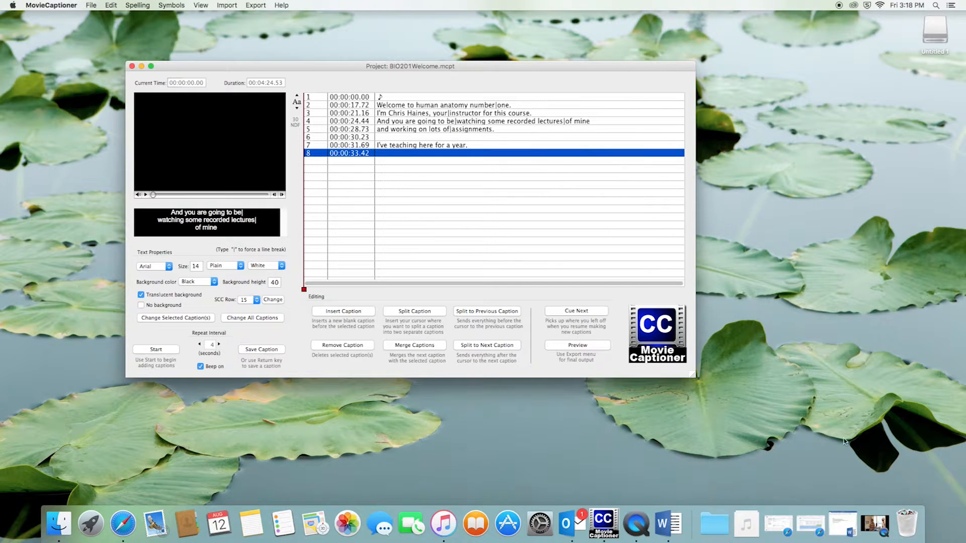
Step: Find and launch Adobe Premiere Pro CC 2015, and open the recent project Demo1
{"action": "left_click", "coordinate": [936, 6]}
{"action": "type", "text": "p"}
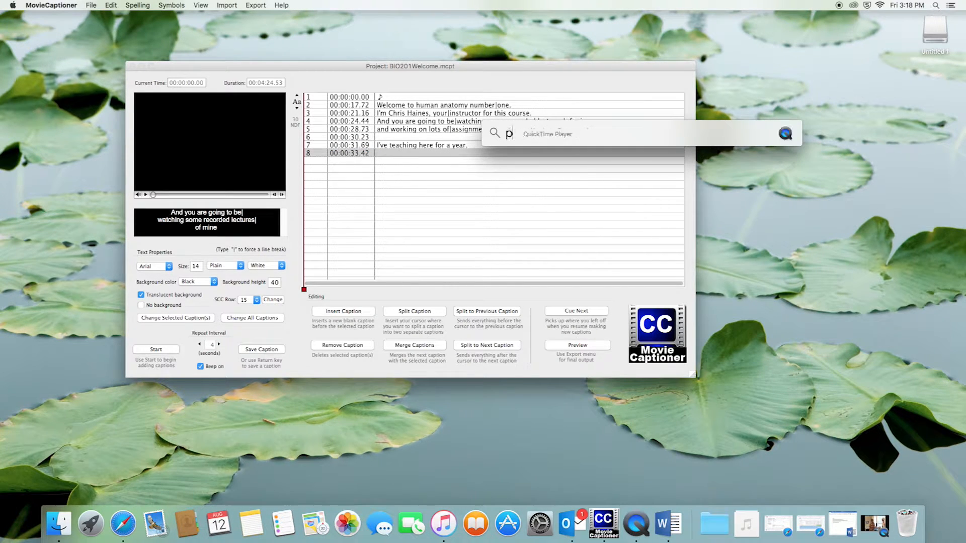
{"action": "type", "text": "rem"}
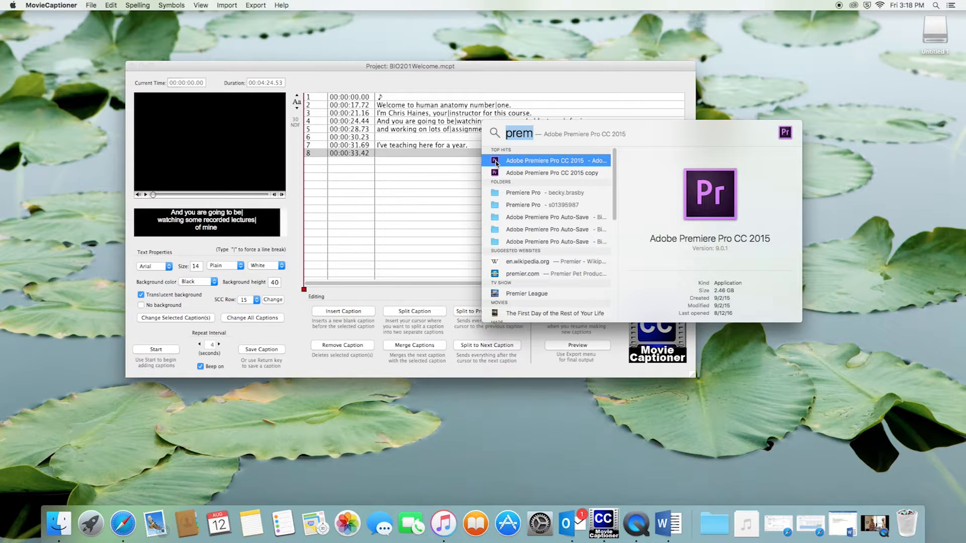
{"action": "left_click", "coordinate": [497, 161]}
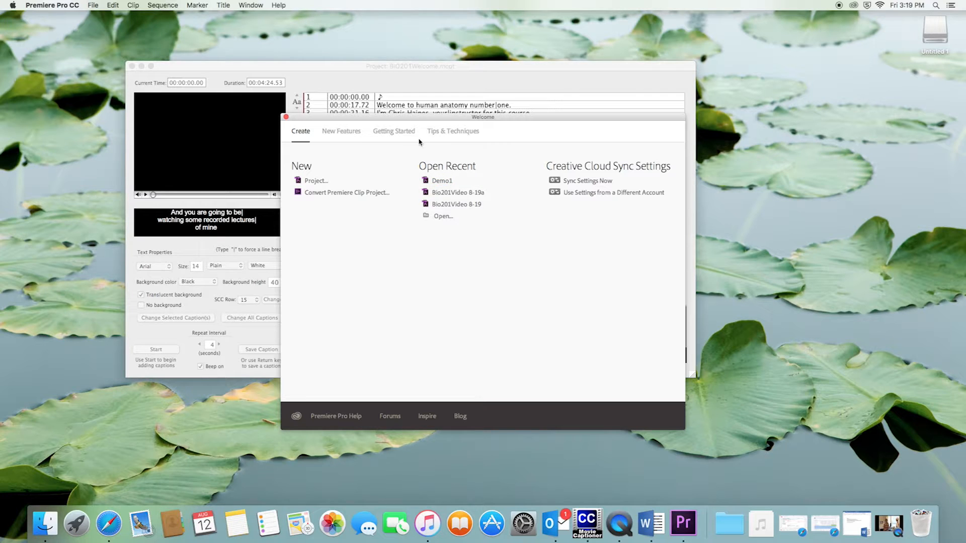
{"action": "left_click", "coordinate": [431, 182]}
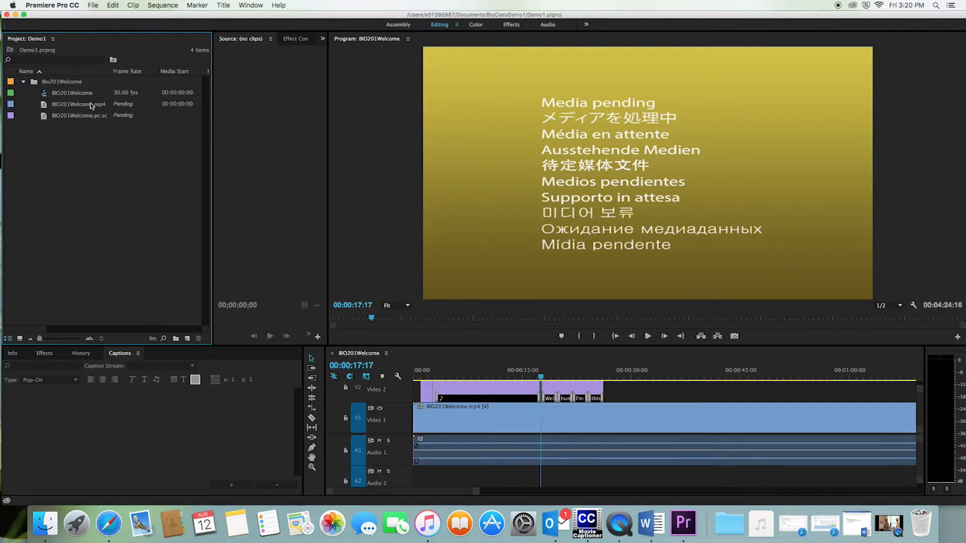
Step: Collapse the Bio201Welcome bin and create a new bin named Bio201Welcome2 in the project
{"action": "left_click", "coordinate": [23, 82]}
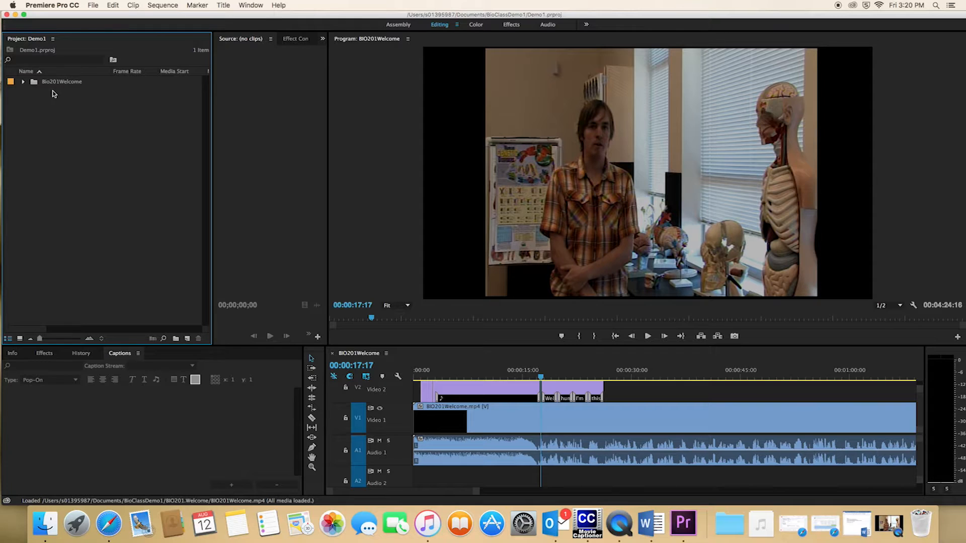
{"action": "left_click", "coordinate": [24, 83]}
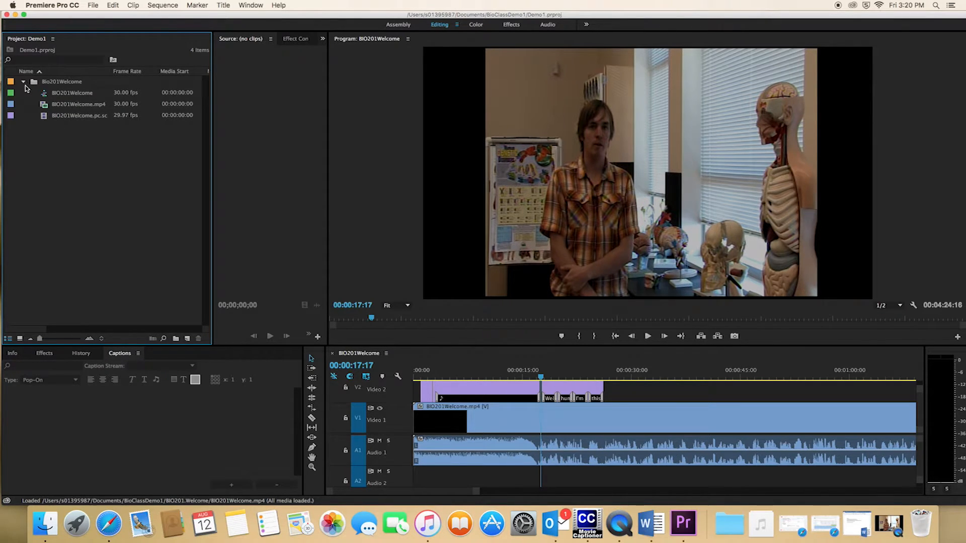
{"action": "left_click", "coordinate": [24, 83]}
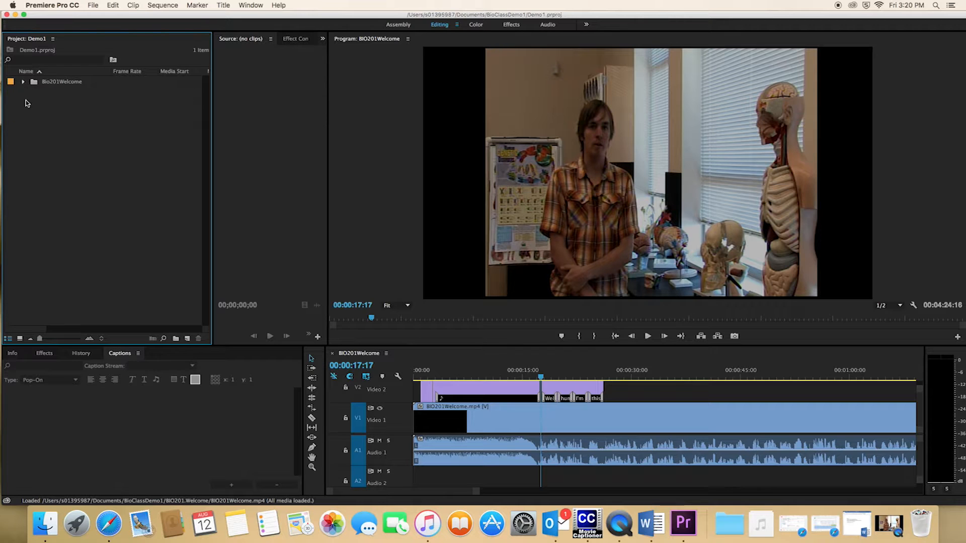
{"action": "right_click", "coordinate": [46, 112]}
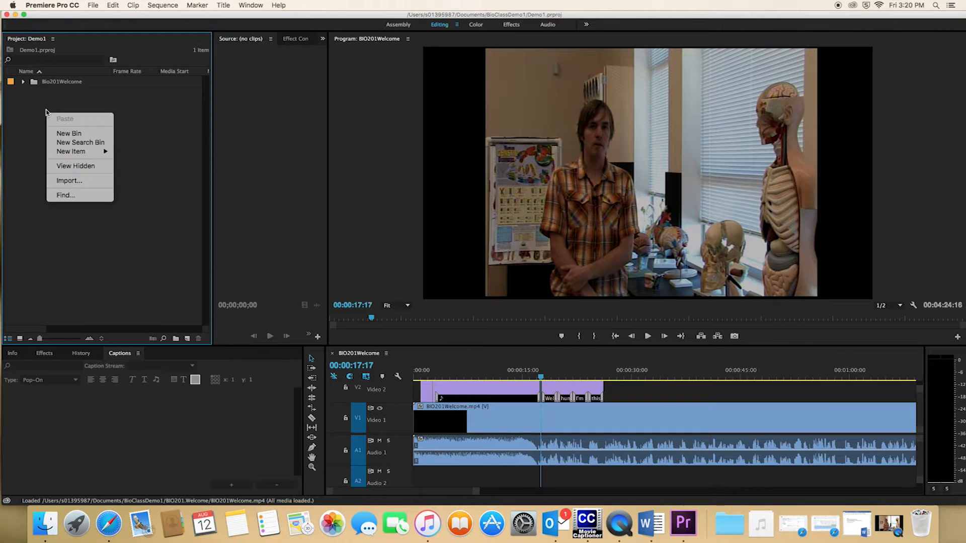
{"action": "left_click", "coordinate": [76, 134]}
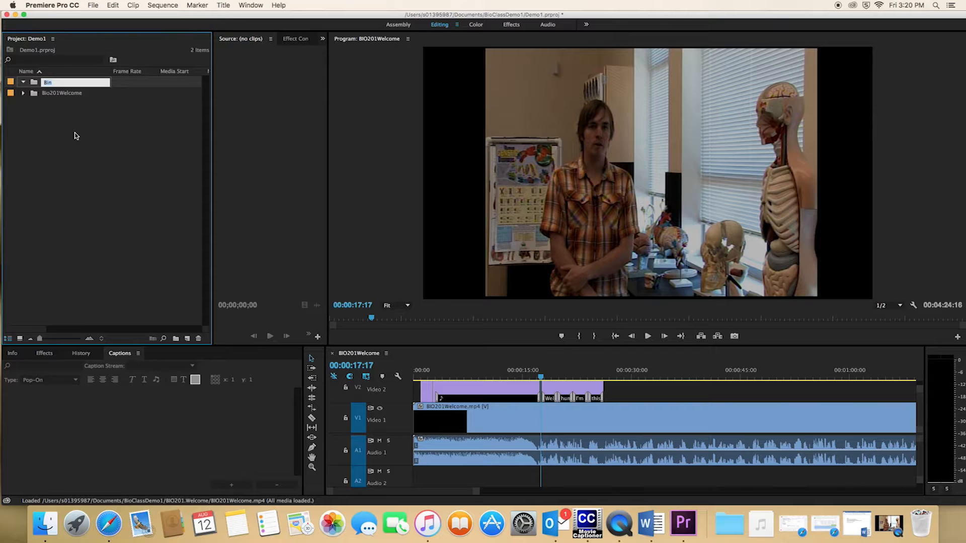
{"action": "type", "text": "Bio201Welcome2"}
{"action": "left_click", "coordinate": [76, 153]}
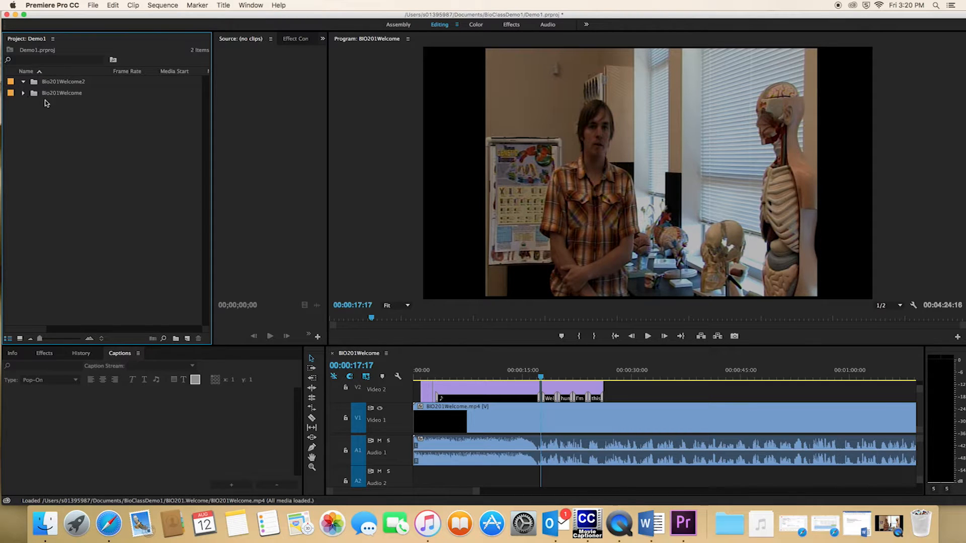
Step: Import BIO201Welcome.mp4 and BIO201Welcome.pc.scc from Documents/BioClassDemo2/BIO201.Welcome into the Bio201Welcome2 bin
{"action": "left_click", "coordinate": [36, 84]}
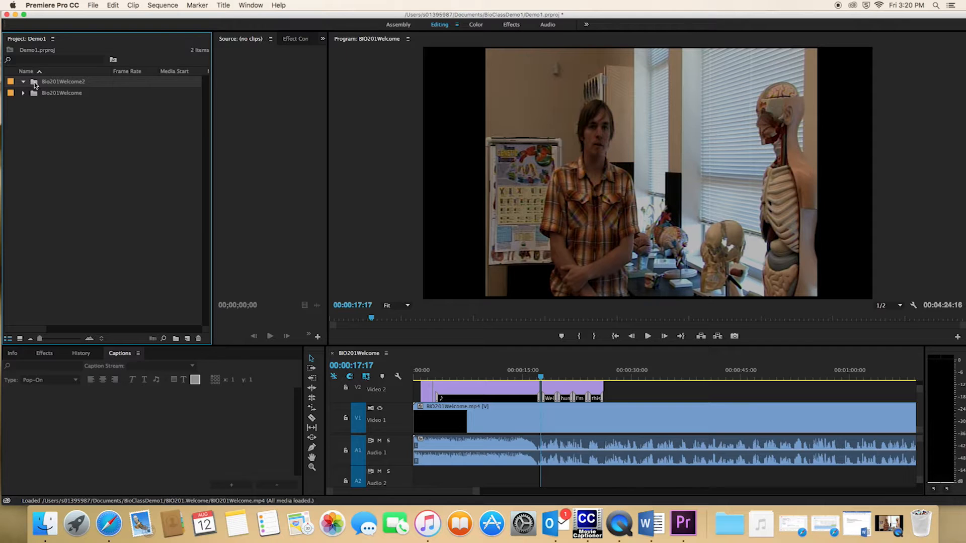
{"action": "double_click", "coordinate": [35, 85]}
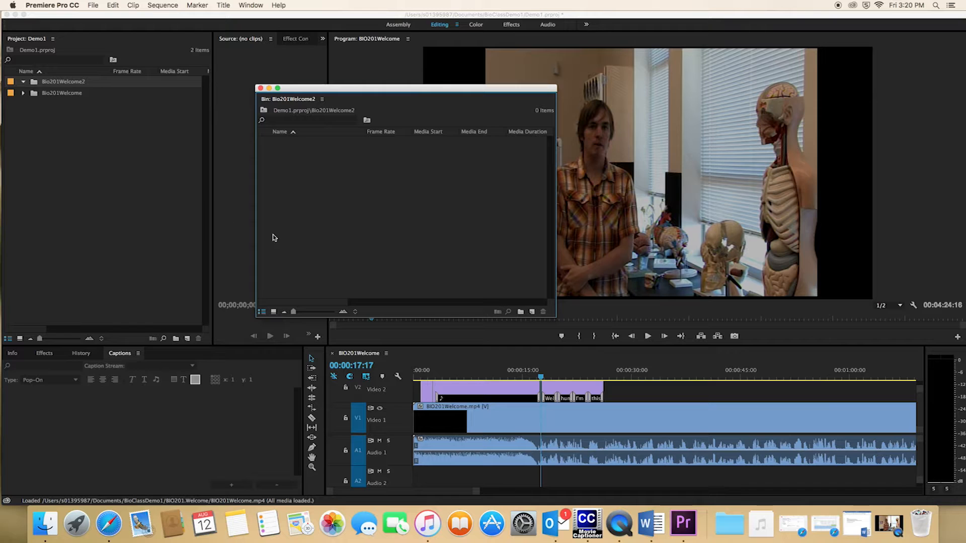
{"action": "double_click", "coordinate": [370, 183]}
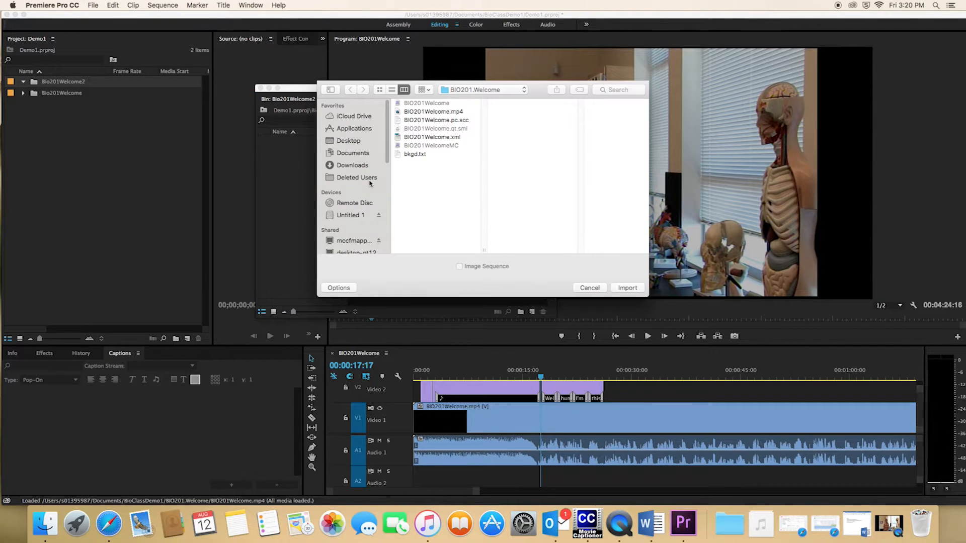
{"action": "left_click", "coordinate": [476, 89]}
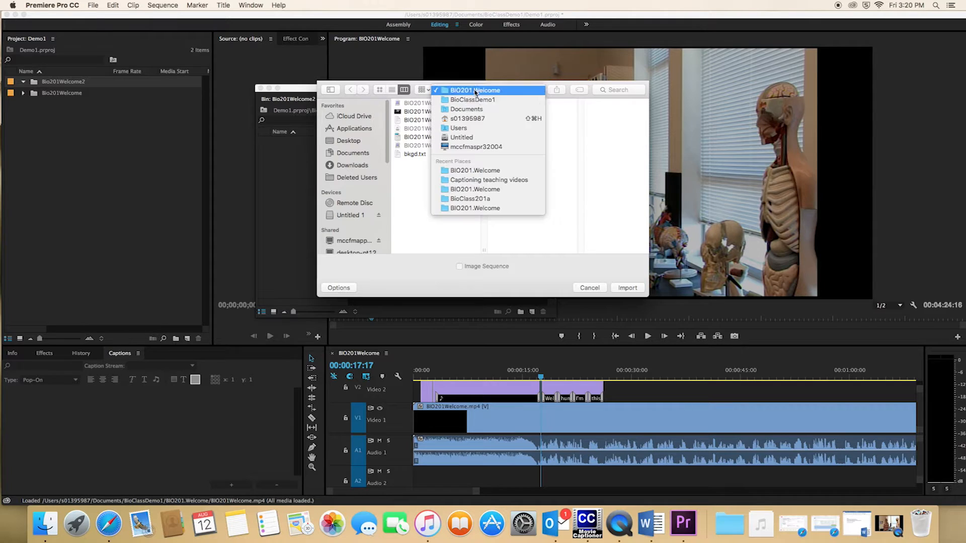
{"action": "left_click", "coordinate": [452, 109]}
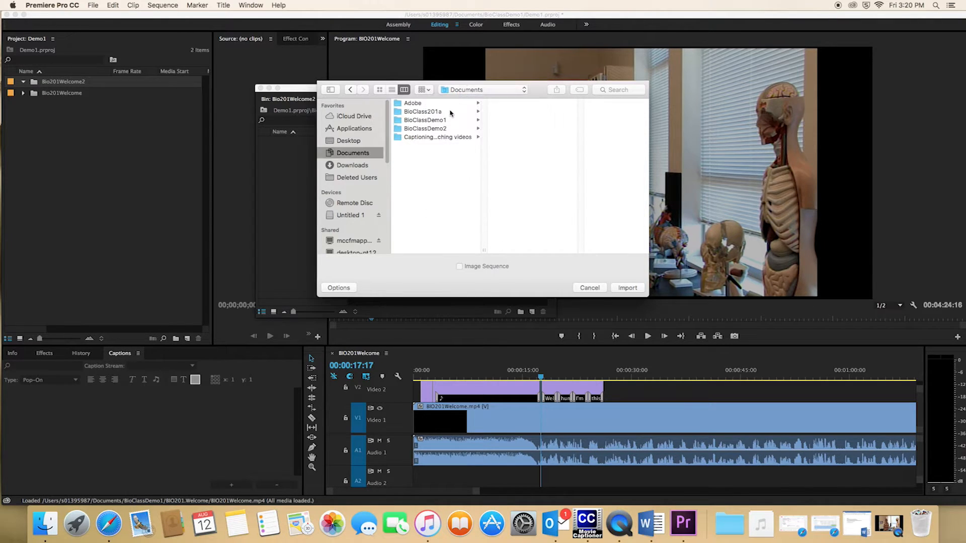
{"action": "left_click", "coordinate": [409, 130]}
{"action": "left_click", "coordinate": [544, 105]}
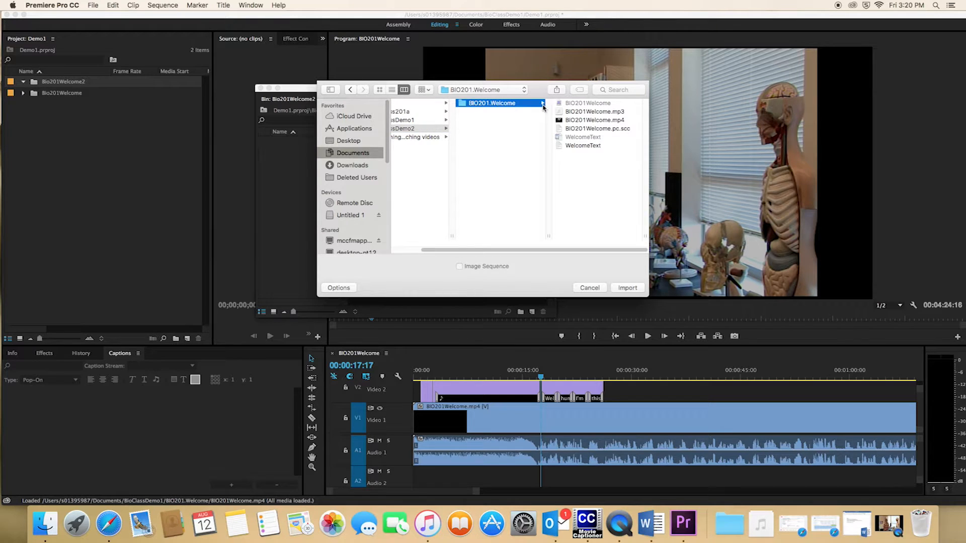
{"action": "left_click", "coordinate": [587, 122]}
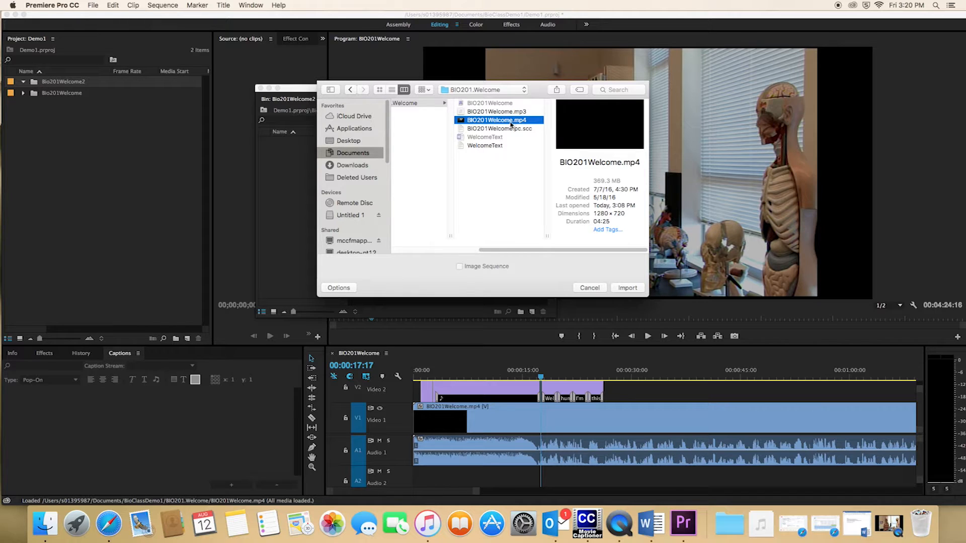
{"action": "left_click", "coordinate": [628, 288]}
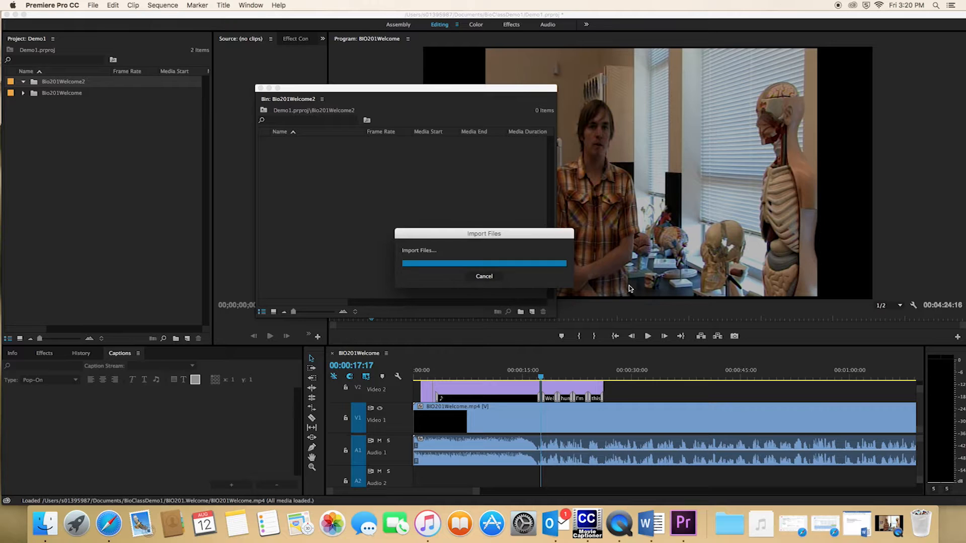
Step: Create a new sequence from the BIO201Welcome.mp4 clip in the Bio201Welcome2 bin
{"action": "left_click_drag", "start_coordinate": [425, 95], "coordinate": [413, 89]}
{"action": "left_click", "coordinate": [355, 163]}
{"action": "left_click", "coordinate": [276, 137]}
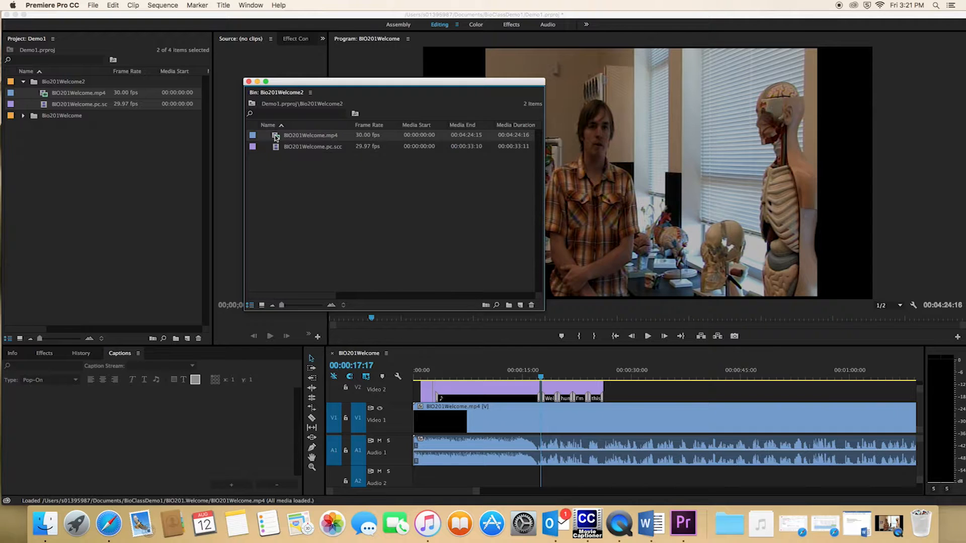
{"action": "right_click", "coordinate": [277, 137]}
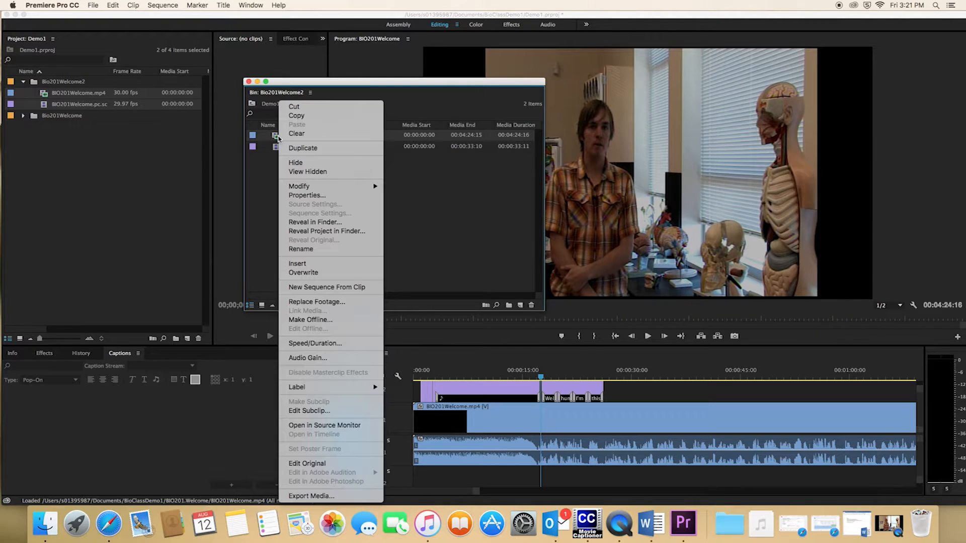
{"action": "left_click", "coordinate": [313, 289]}
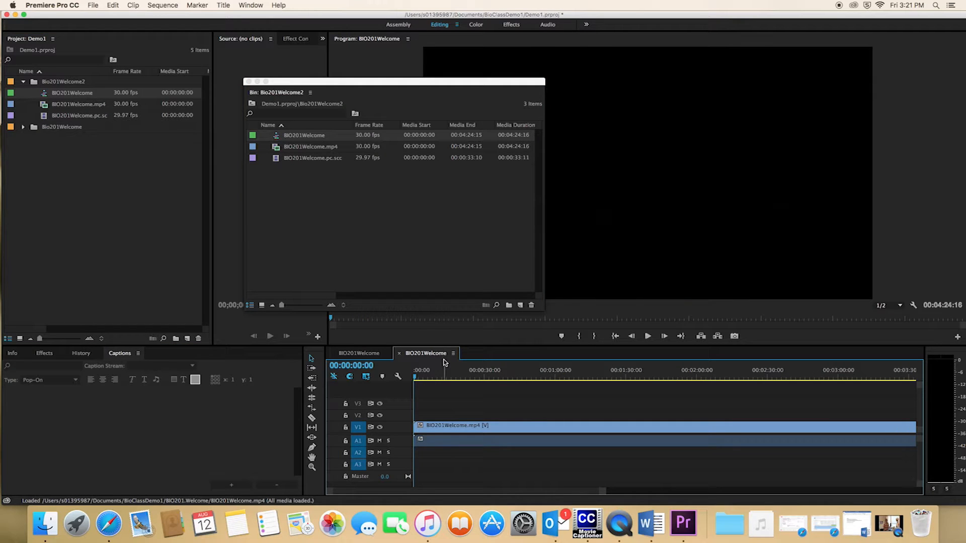
Step: Rename the new sequence in the Bio201Welcome2 bin as BIO201Welcome2
{"action": "left_click", "coordinate": [367, 355]}
{"action": "left_click", "coordinate": [415, 355]}
{"action": "left_click", "coordinate": [324, 137]}
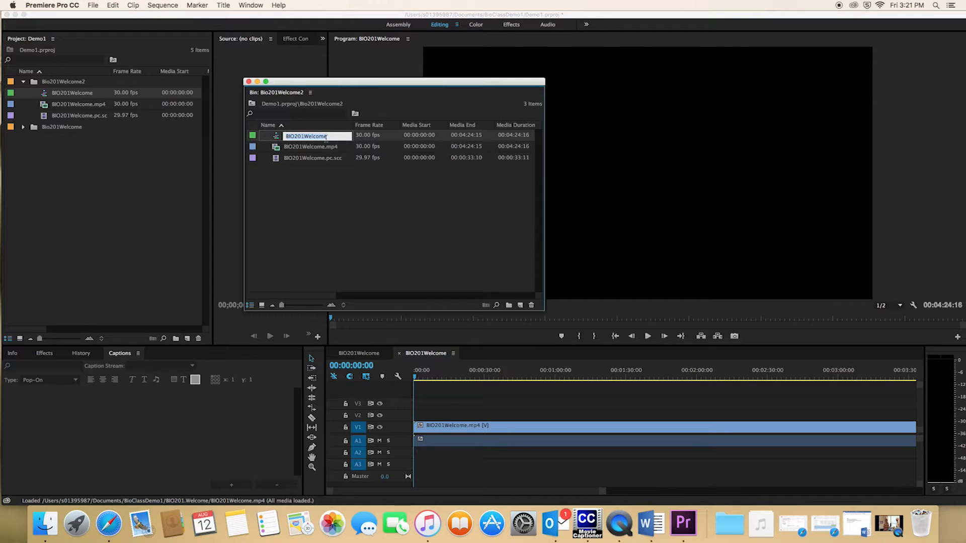
{"action": "type", "text": "2"}
{"action": "left_click", "coordinate": [335, 193]}
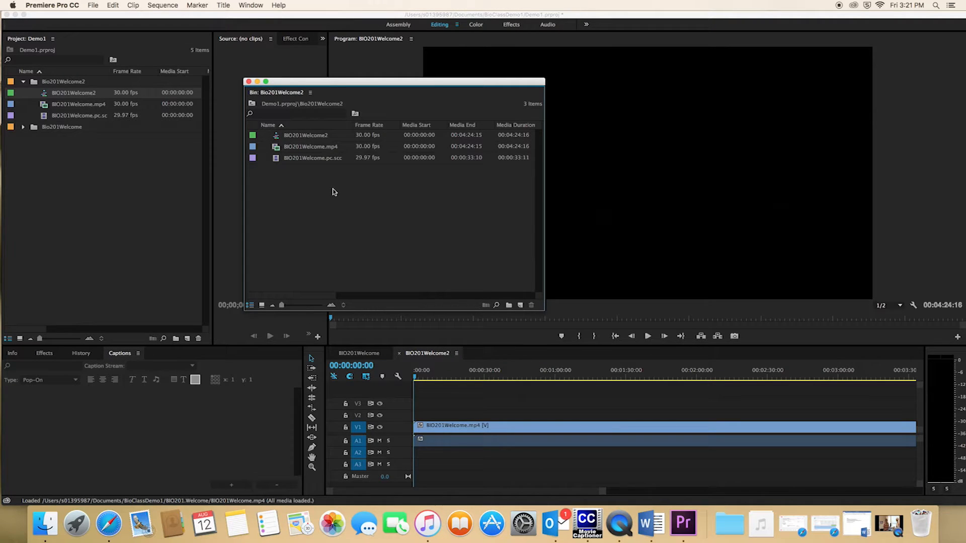
Step: Place the BIO201Welcome.pc.scc caption file on track V2 at the start of the BIO201Welcome2 sequence
{"action": "left_click", "coordinate": [352, 354]}
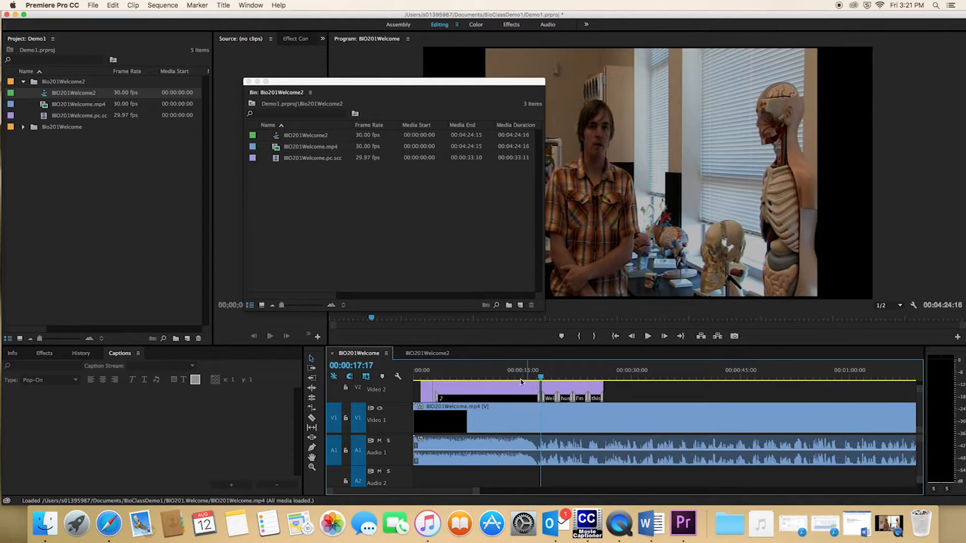
{"action": "left_click", "coordinate": [425, 353]}
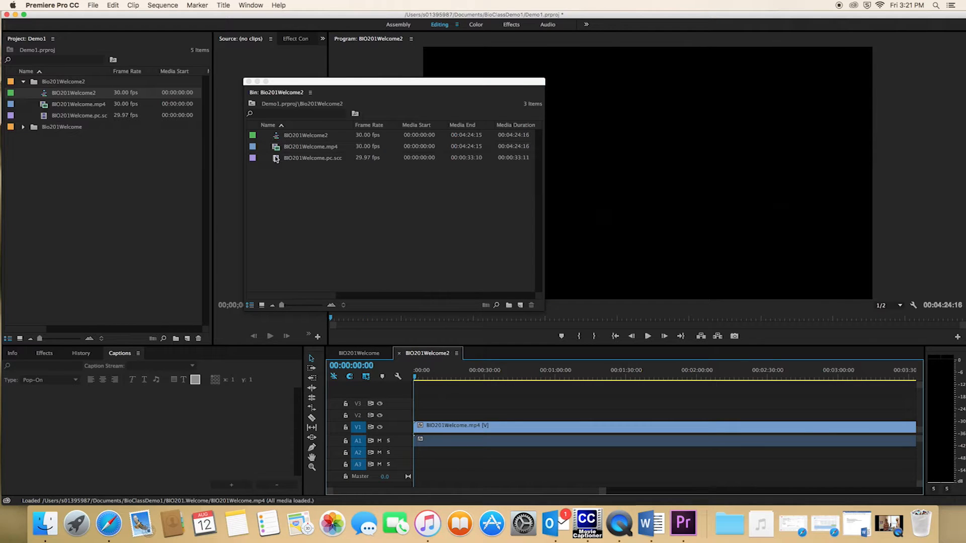
{"action": "left_click", "coordinate": [276, 160]}
{"action": "left_click_drag", "start_coordinate": [276, 160], "coordinate": [410, 414]}
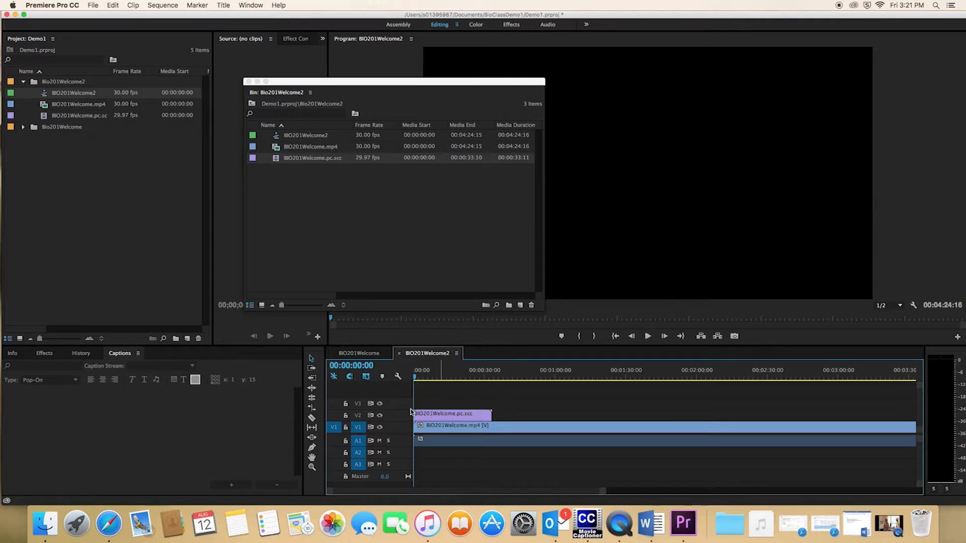
Step: Close the separate Bio201Welcome2 bin window and keep the bin expanded in the project list
{"action": "left_click", "coordinate": [248, 82]}
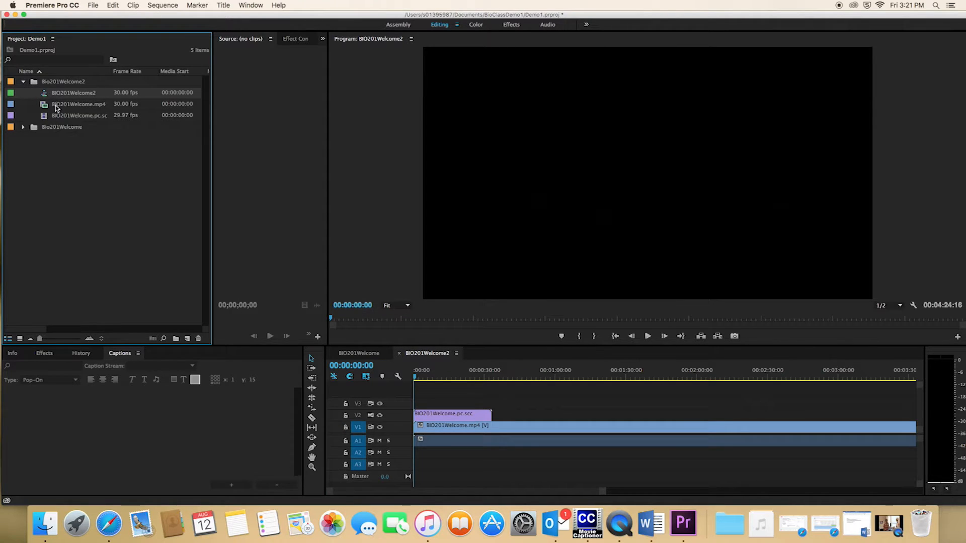
{"action": "left_click", "coordinate": [23, 82]}
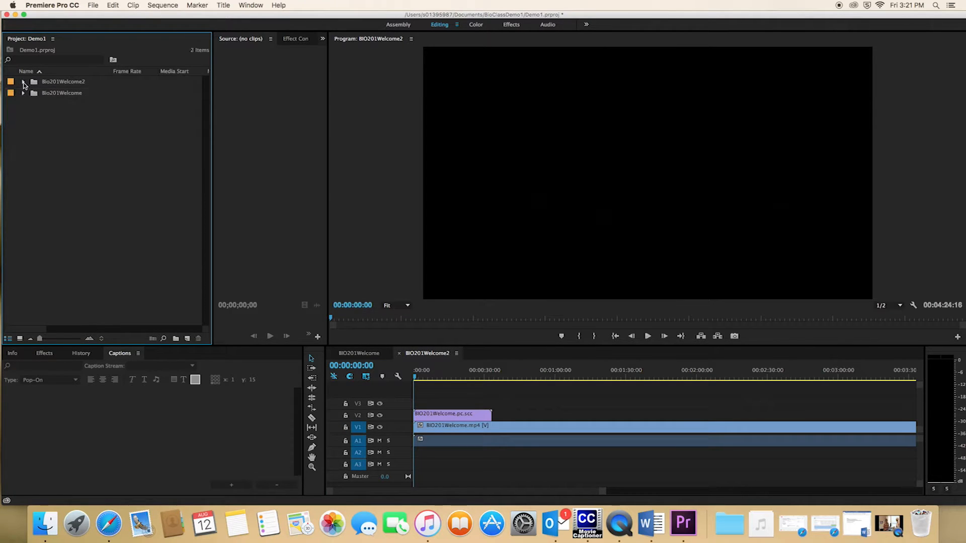
{"action": "left_click", "coordinate": [23, 82]}
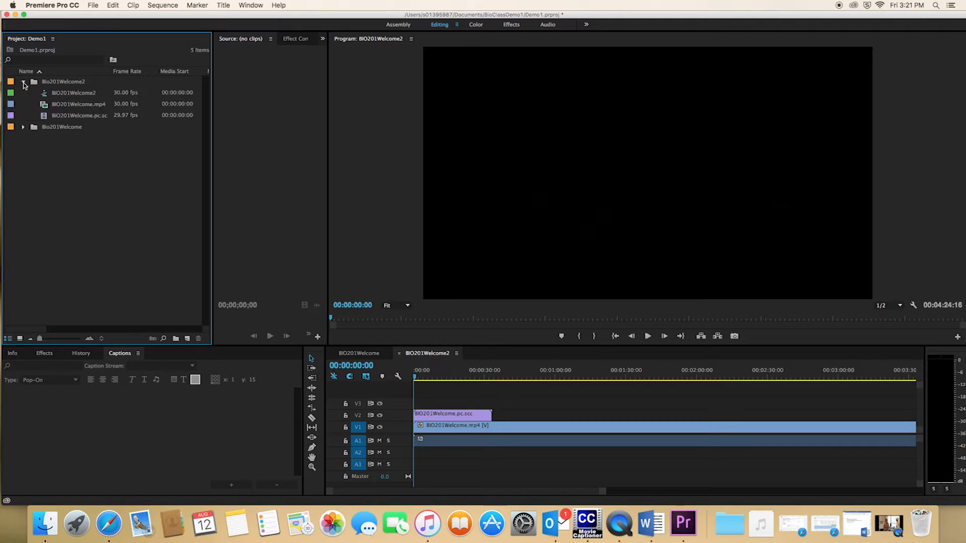
Step: Expand all tracks of the BIO201Welcome2 sequence and enlarge the timeline scale until the individual captions on V2 are readable
{"action": "left_click", "coordinate": [423, 373]}
{"action": "left_click_drag", "start_coordinate": [424, 371], "coordinate": [424, 373]}
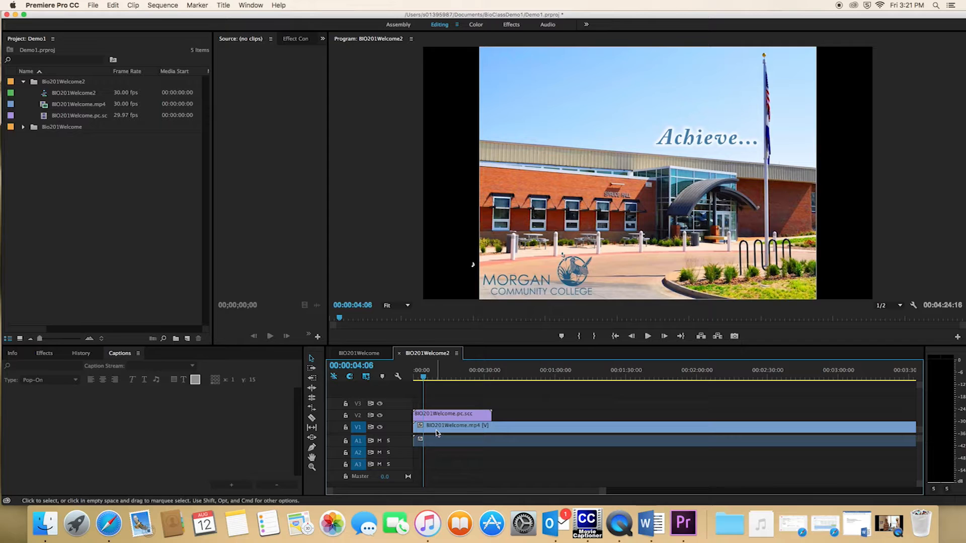
{"action": "left_click", "coordinate": [480, 266]}
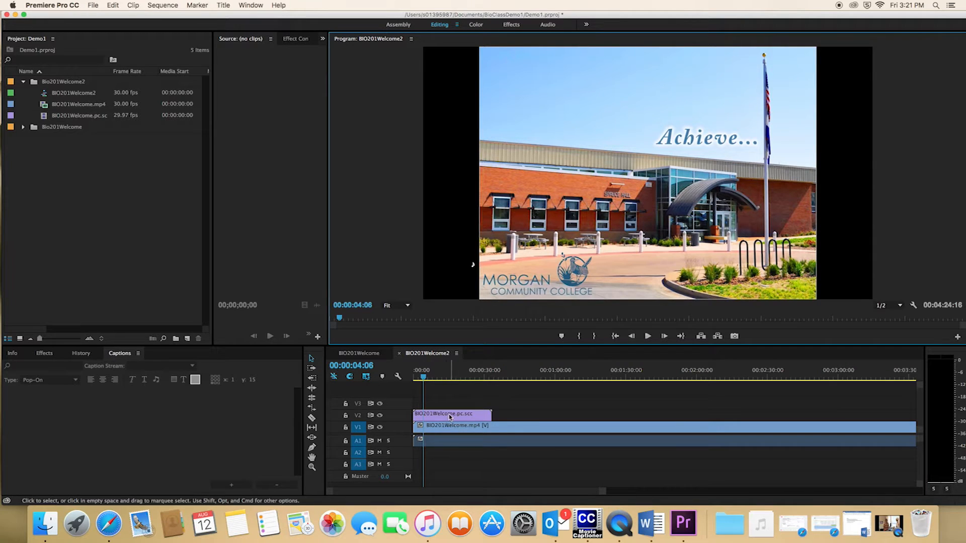
{"action": "left_click", "coordinate": [398, 376]}
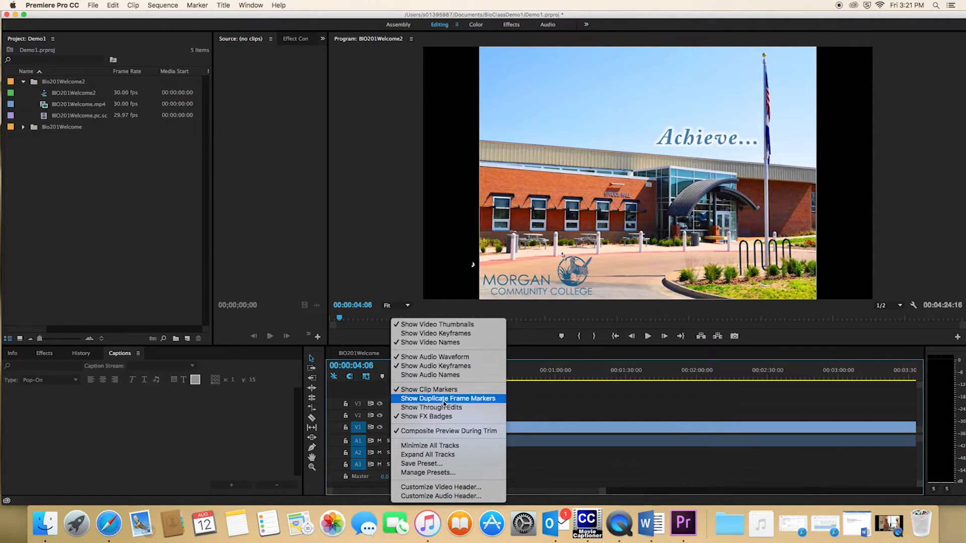
{"action": "left_click", "coordinate": [453, 455]}
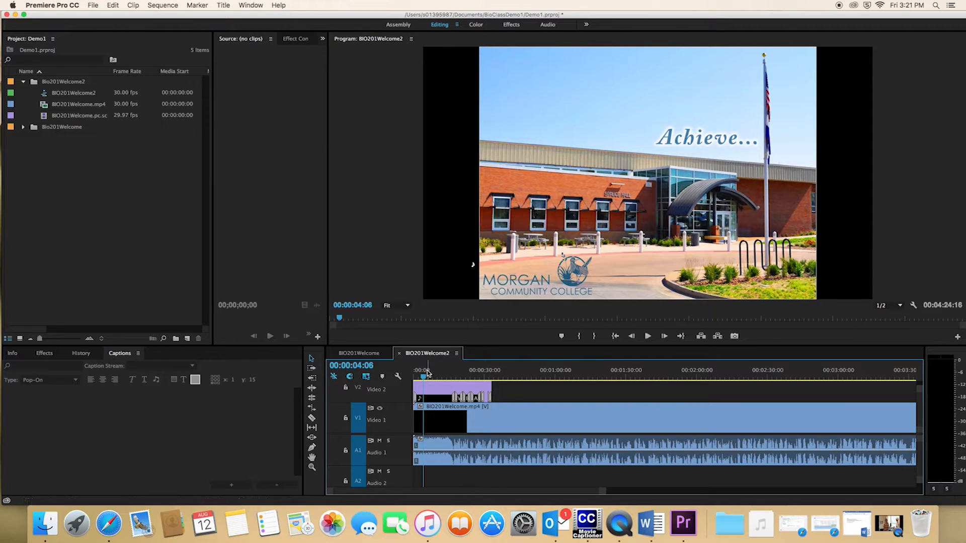
{"action": "left_click_drag", "start_coordinate": [423, 376], "coordinate": [418, 376]}
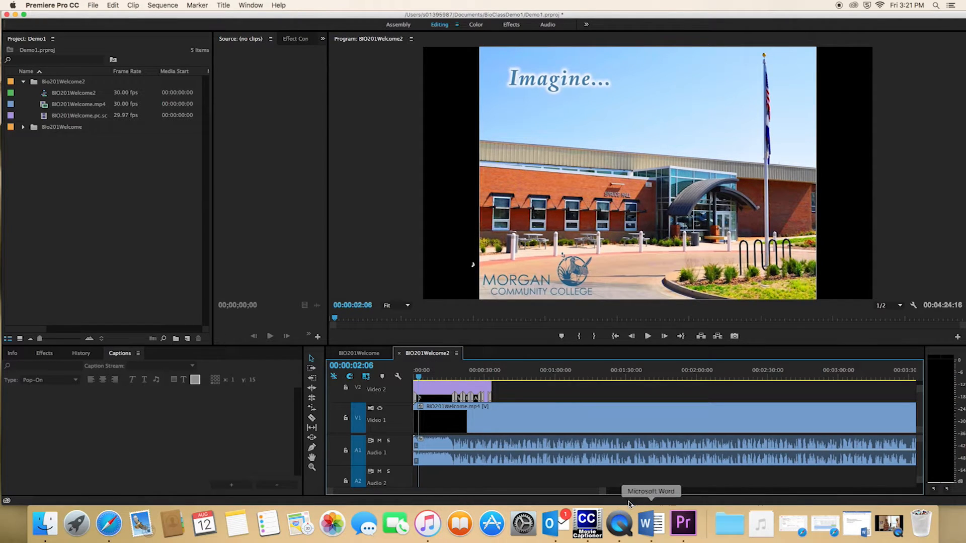
{"action": "left_click_drag", "start_coordinate": [603, 495], "coordinate": [541, 495]}
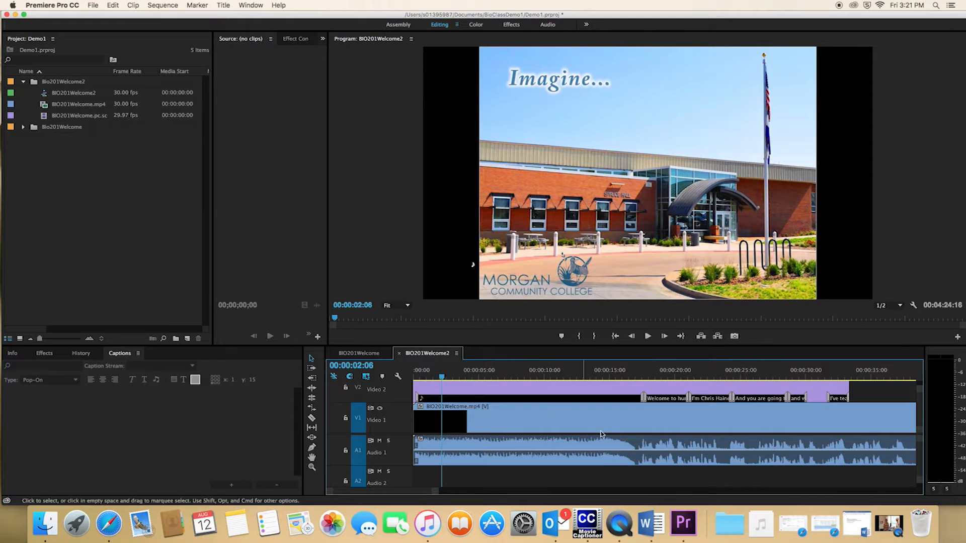
Step: Compare with the BIO201Welcome sequence and shift BIO201Welcome2's V2 caption clip slightly earlier so "Welcome to human anatomy number one." starts at 00:00:17:16
{"action": "left_click", "coordinate": [361, 354]}
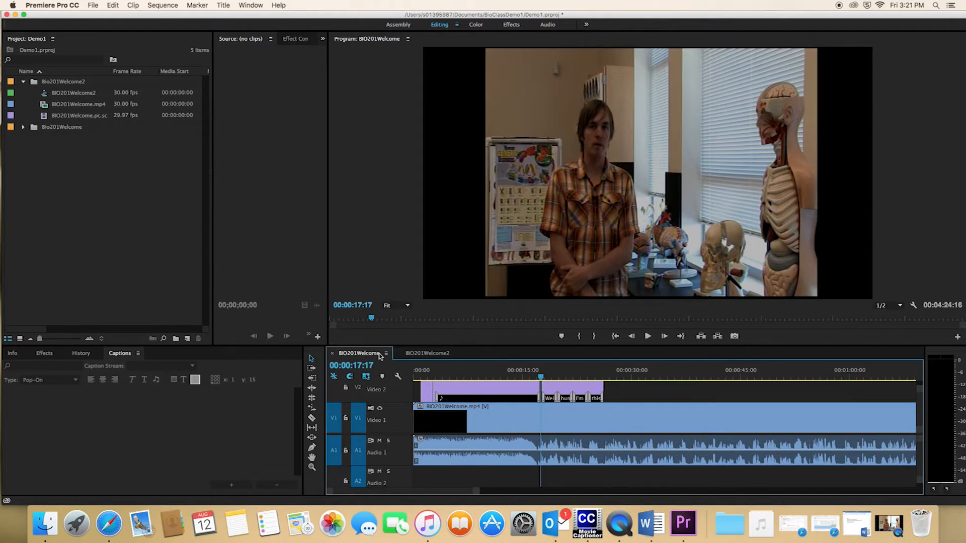
{"action": "left_click", "coordinate": [431, 356]}
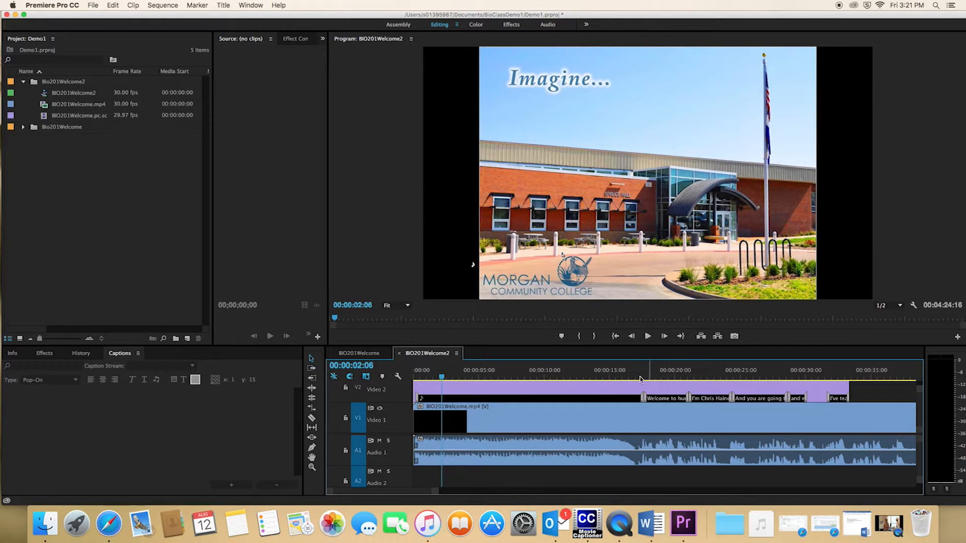
{"action": "left_click_drag", "start_coordinate": [606, 376], "coordinate": [643, 378]}
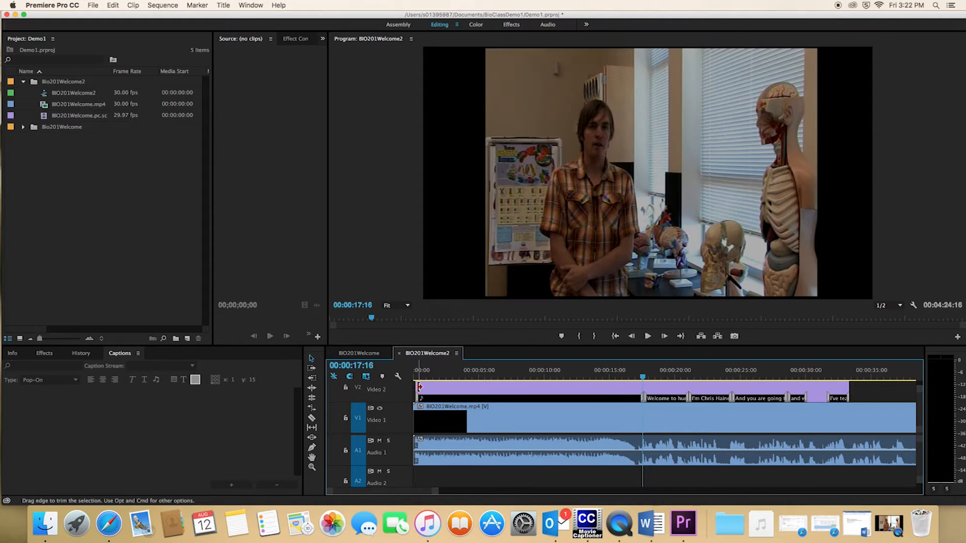
{"action": "left_click", "coordinate": [661, 386]}
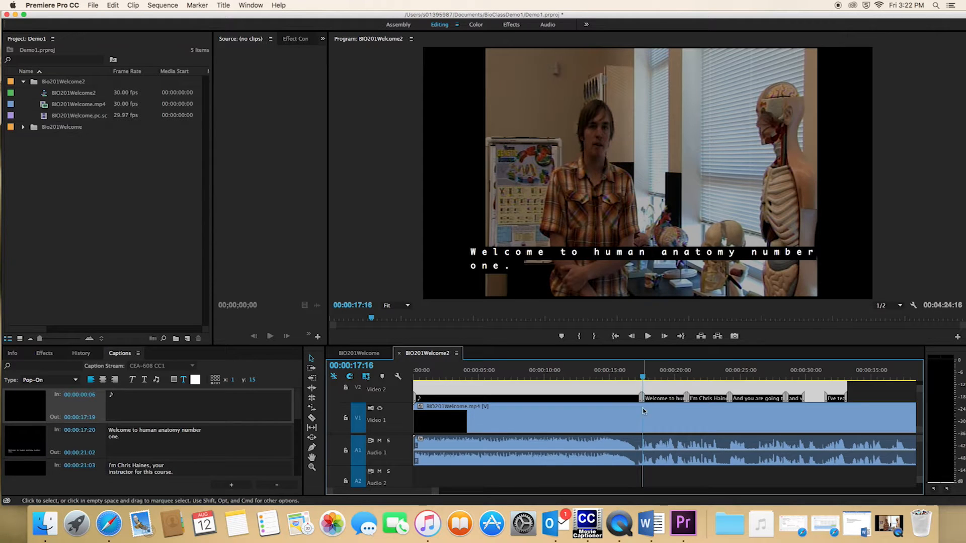
Step: Play the BIO201Welcome2 sequence from about 00:00:26 to 00:00:30 to check caption sync, and save the project
{"action": "mouse_move", "coordinate": [436, 491]}
{"action": "left_mouse_down"}
{"action": "mouse_move", "coordinate": [368, 491]}
{"action": "mouse_move", "coordinate": [435, 491]}
{"action": "left_mouse_up"}
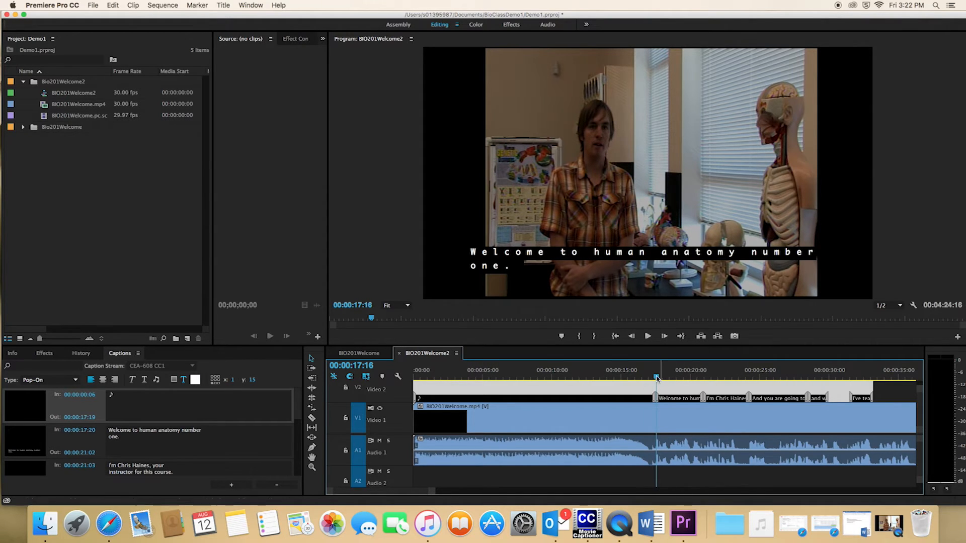
{"action": "left_click", "coordinate": [707, 378]}
{"action": "left_click_drag", "start_coordinate": [723, 380], "coordinate": [767, 379]}
{"action": "key", "text": "space"}
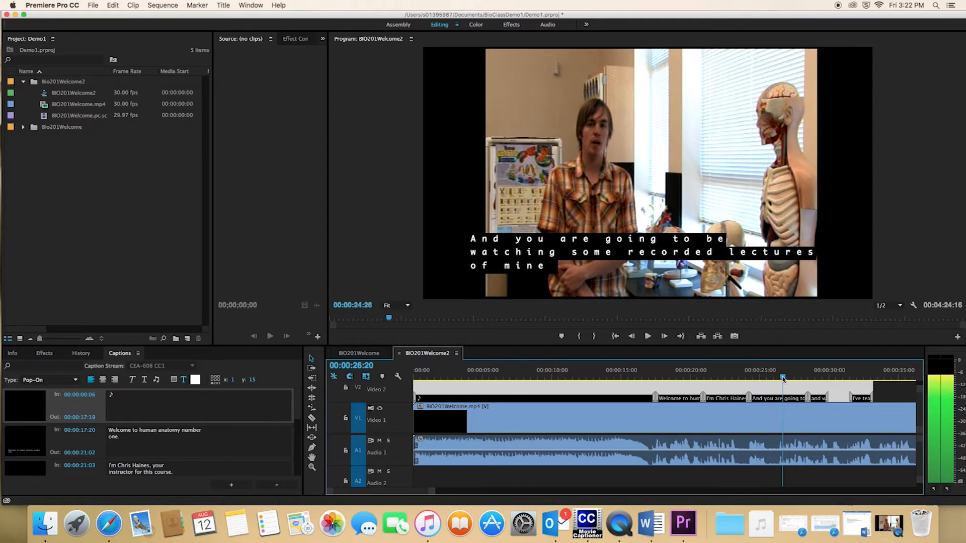
{"action": "key", "text": "XF86AudioRaiseVolume"}
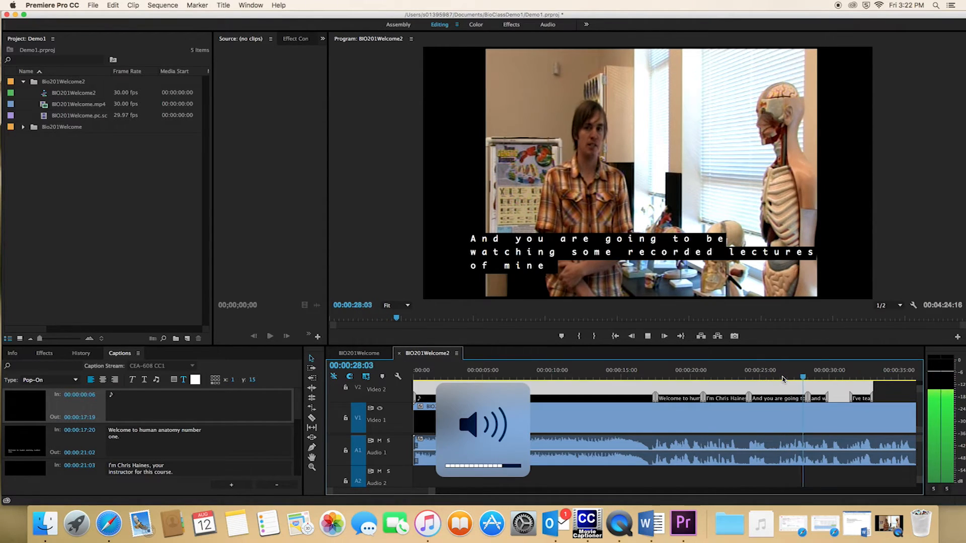
{"action": "key", "text": "space"}
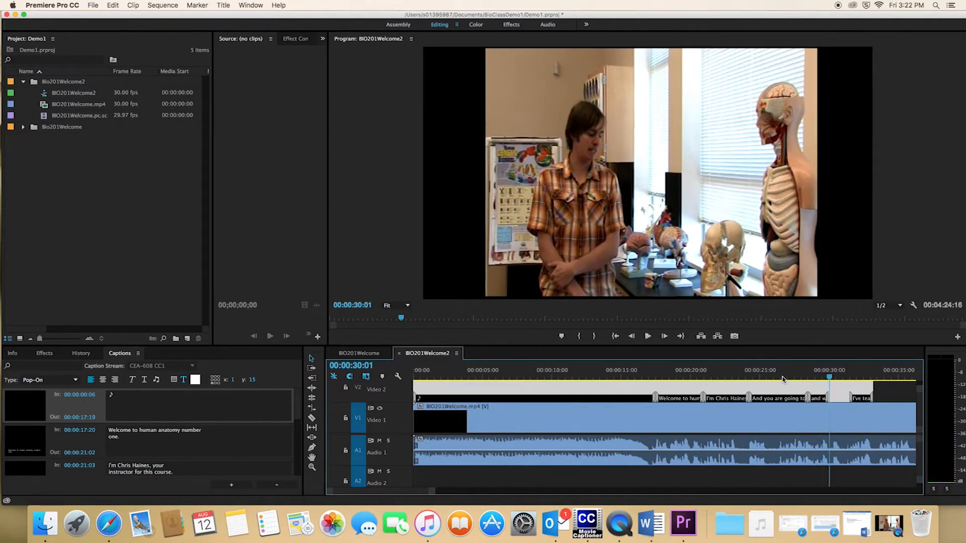
{"action": "key", "text": "super+s"}
{"action": "scroll", "coordinate": [218, 438], "scroll_direction": "down", "scroll_amount": 5}
{"action": "scroll", "coordinate": [218, 438], "scroll_direction": "up", "scroll_amount": 5}
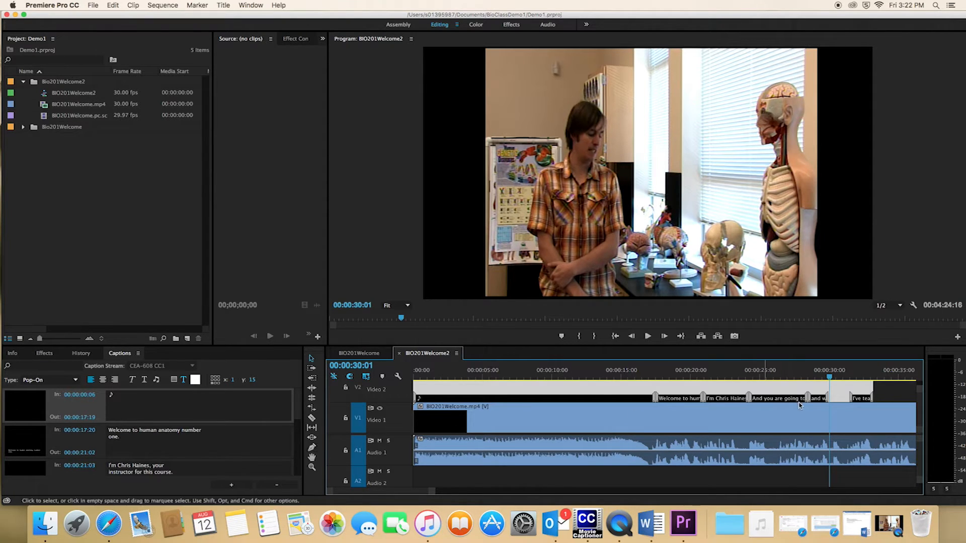
Step: Review the last two captions in the caption list and in the video at 00:00:29:06 and 00:00:31:16
{"action": "left_click_drag", "start_coordinate": [828, 376], "coordinate": [818, 376]}
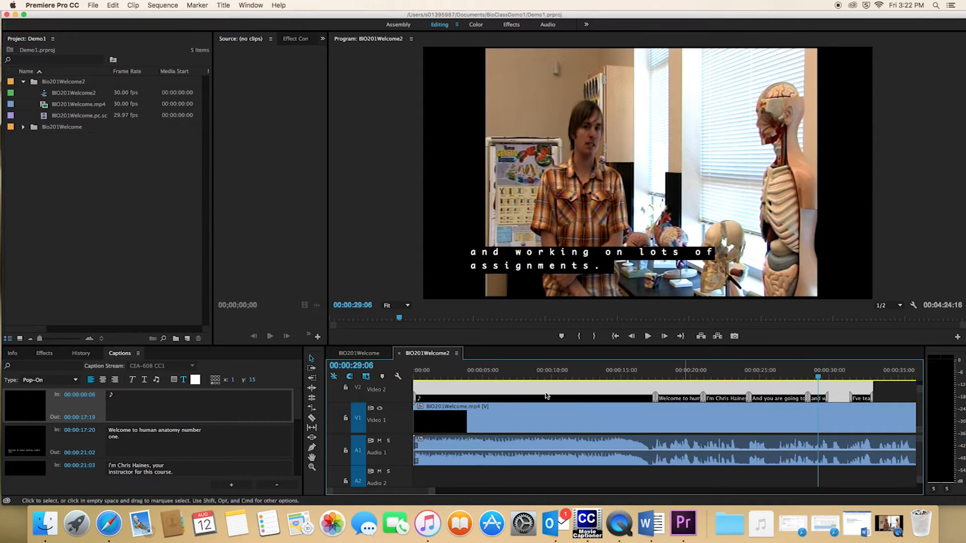
{"action": "left_click", "coordinate": [297, 446]}
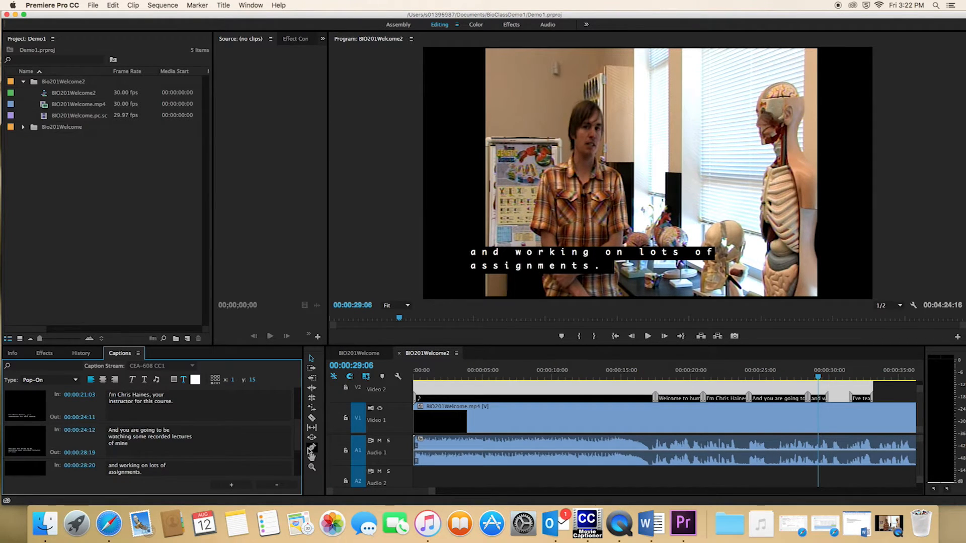
{"action": "left_click", "coordinate": [297, 457]}
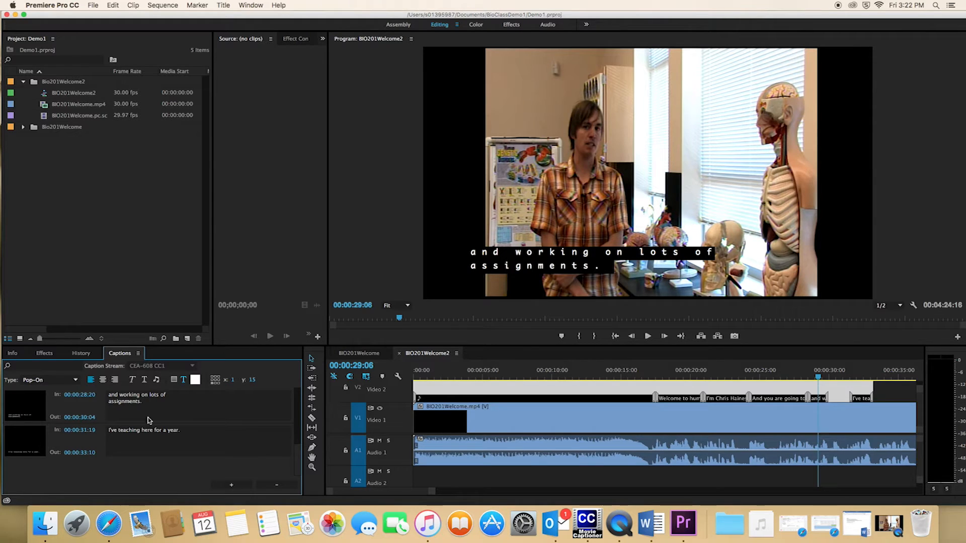
{"action": "left_click", "coordinate": [850, 378]}
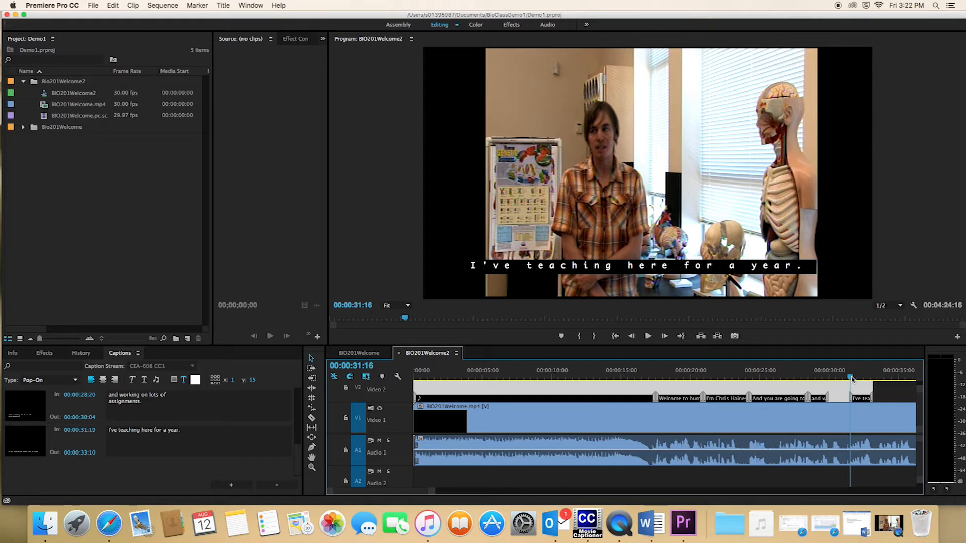
Step: Play the captioned sequence at a higher volume from 00:00:16:28 to 00:00:33:02 and save the project
{"action": "left_click", "coordinate": [643, 373]}
{"action": "left_click_drag", "start_coordinate": [623, 374], "coordinate": [649, 371]}
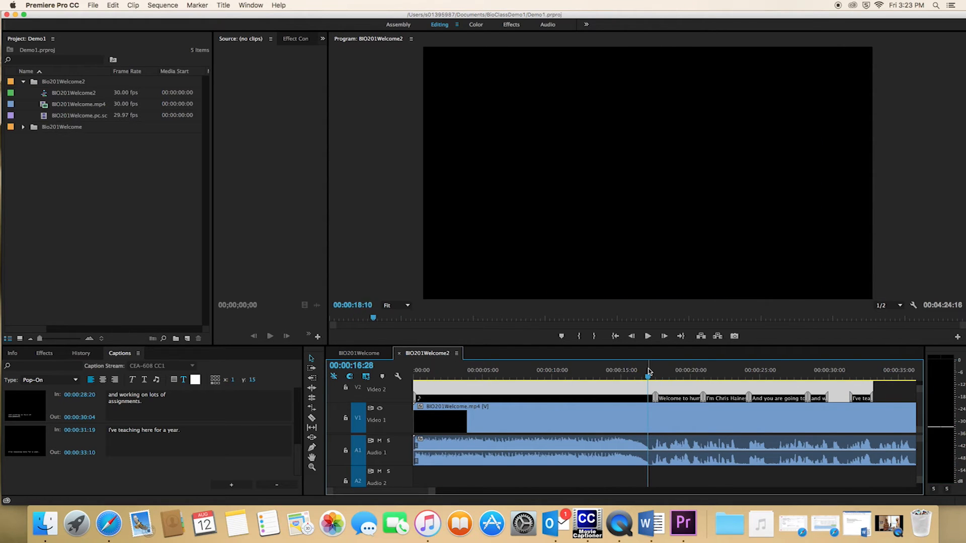
{"action": "key", "text": "XF86AudioRaiseVolume"}
{"action": "key", "text": "XF86AudioRaiseVolume"}
{"action": "key", "text": "space"}
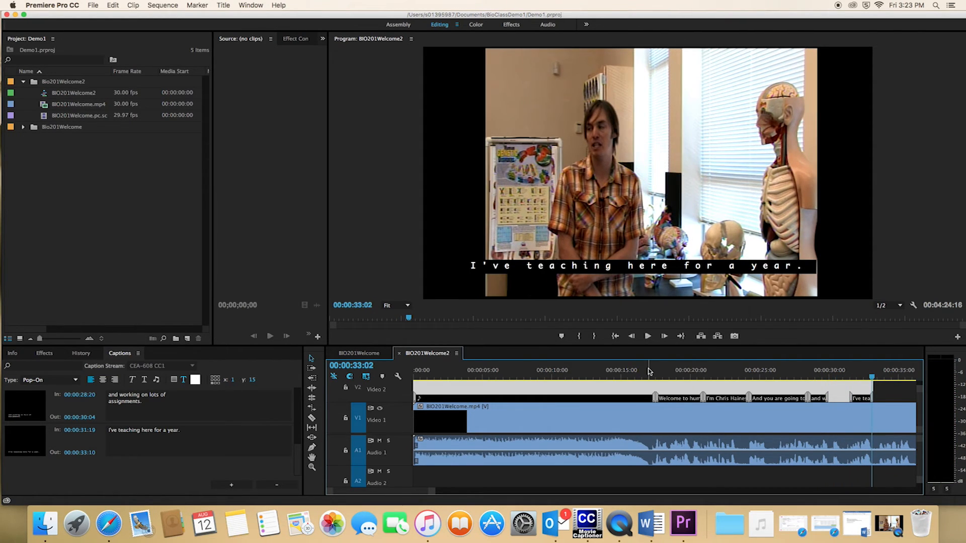
{"action": "key", "text": "super+s"}
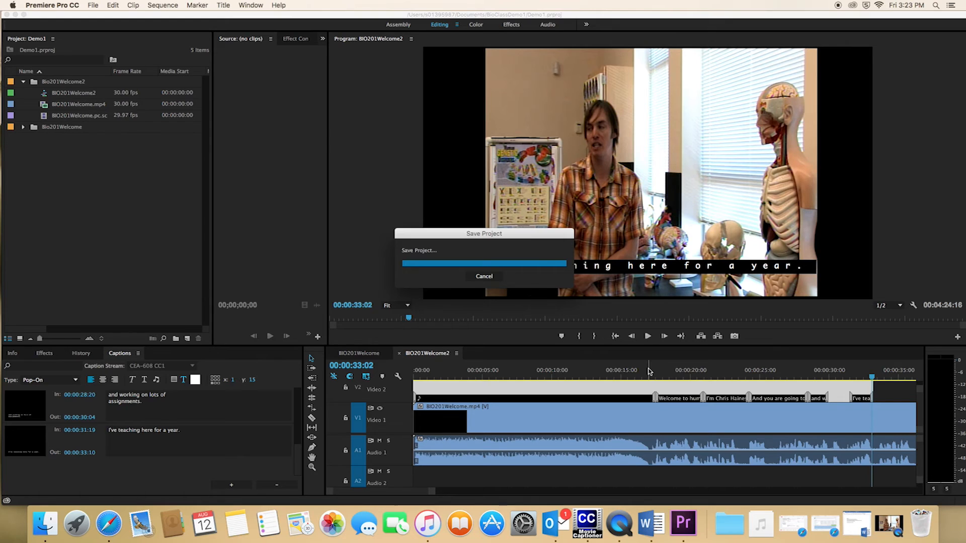